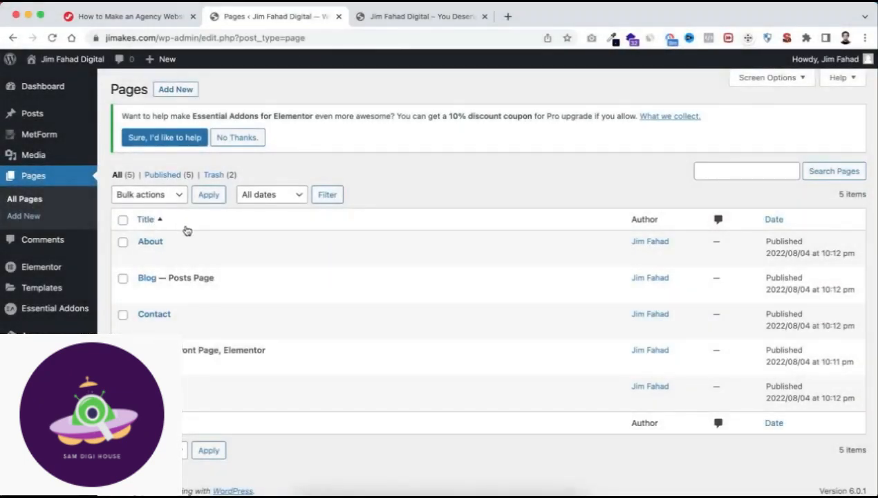
Open the About page for editing with Elementor.
{"action": "mouse_move", "coordinate": [157, 243]}
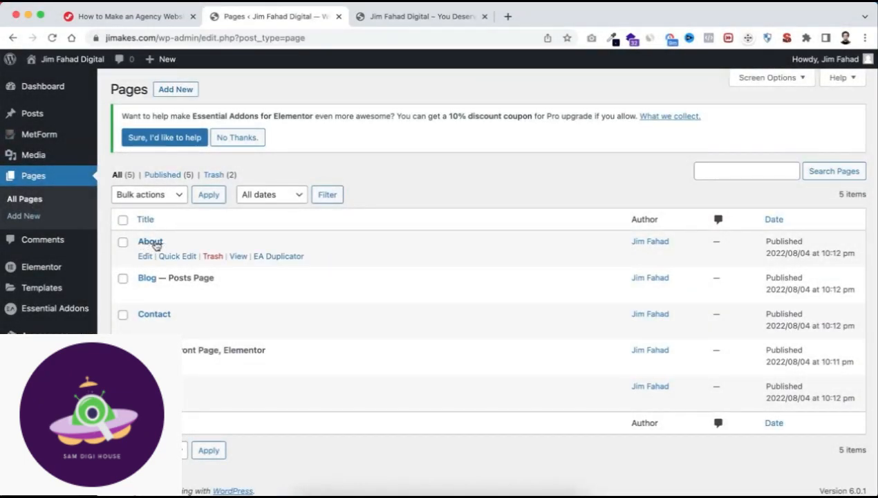
{"action": "left_click", "coordinate": [145, 257]}
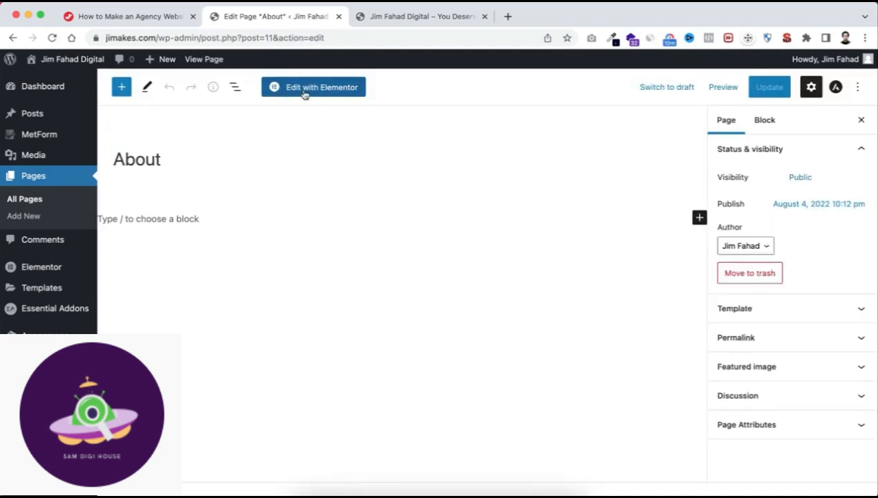
{"action": "left_click", "coordinate": [325, 88]}
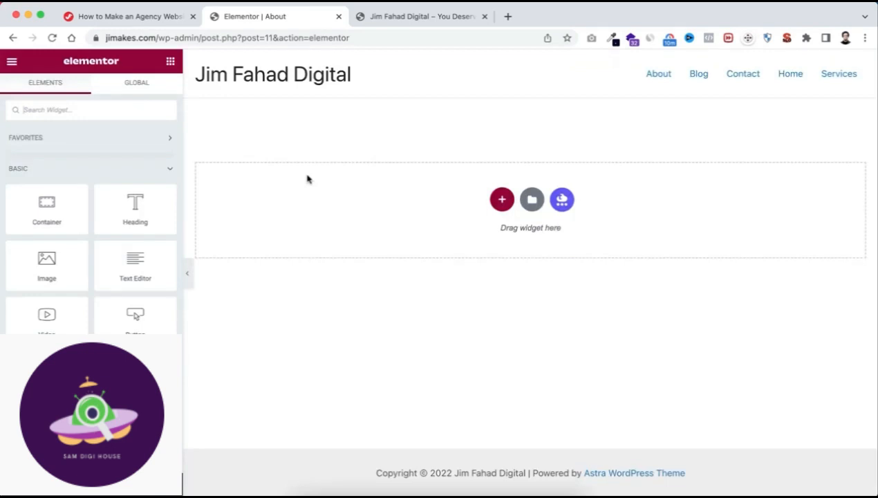
Insert the saved Banner Area template into the page and apply its container settings too.
{"action": "left_click", "coordinate": [532, 199]}
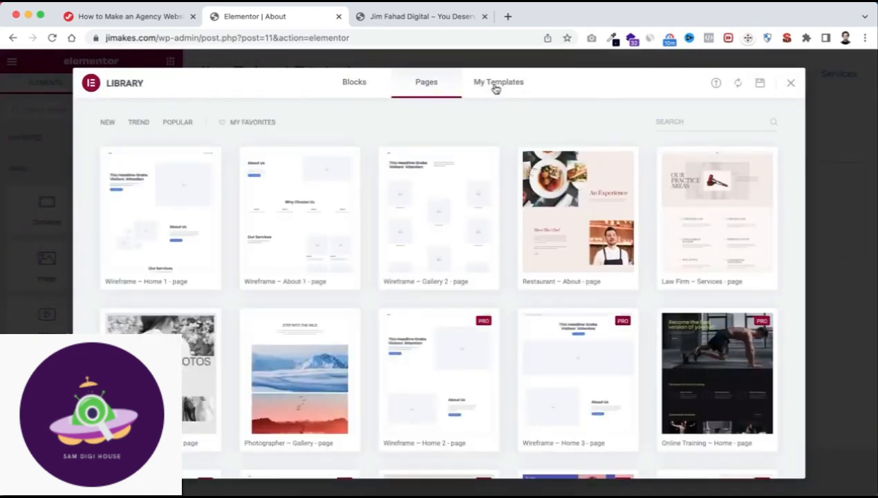
{"action": "left_click", "coordinate": [496, 88]}
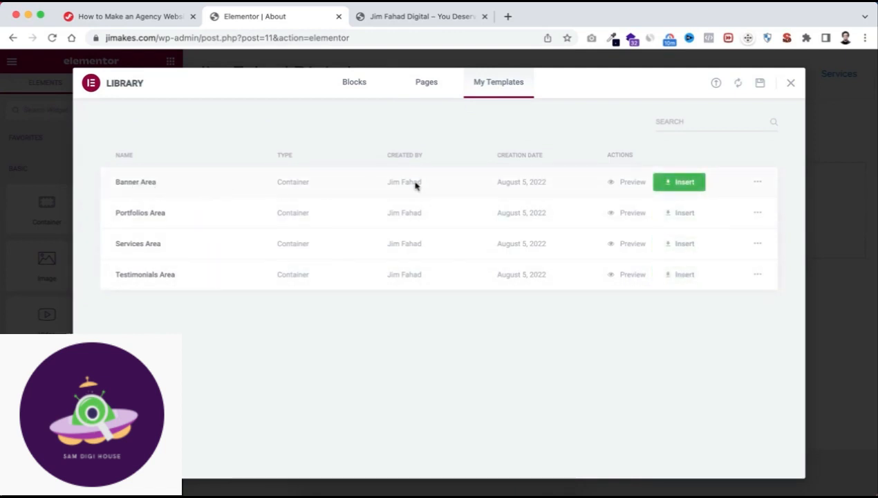
{"action": "left_click", "coordinate": [683, 183]}
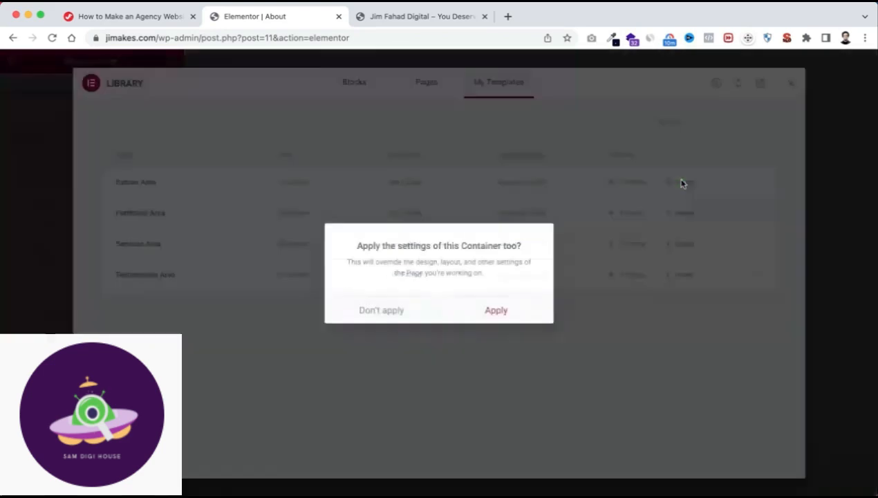
{"action": "left_click", "coordinate": [496, 314]}
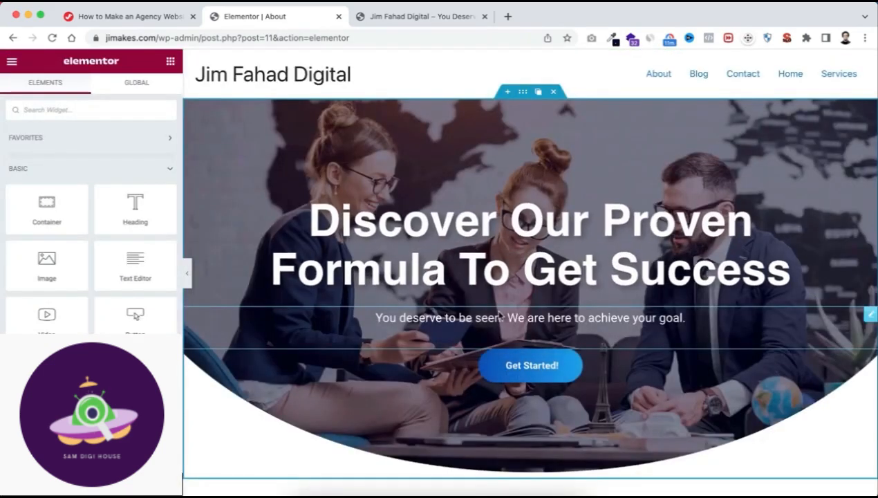
Replace the banner heading's title with "About Us".
{"action": "left_click", "coordinate": [434, 230]}
{"action": "triple_click", "coordinate": [78, 180]}
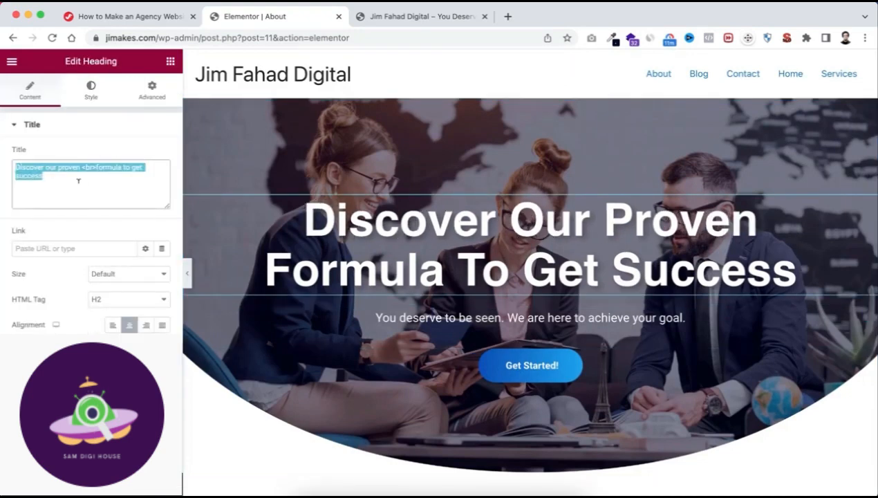
{"action": "type", "text": "About Us"}
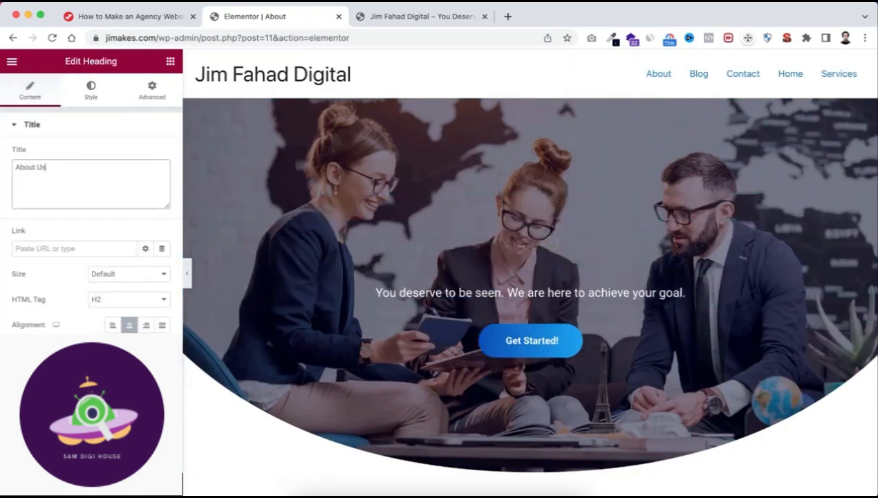
Replace the paragraph under the banner heading with the copied text beginning "It's because passion allows you to work constantly.".
{"action": "left_click", "coordinate": [253, 285]}
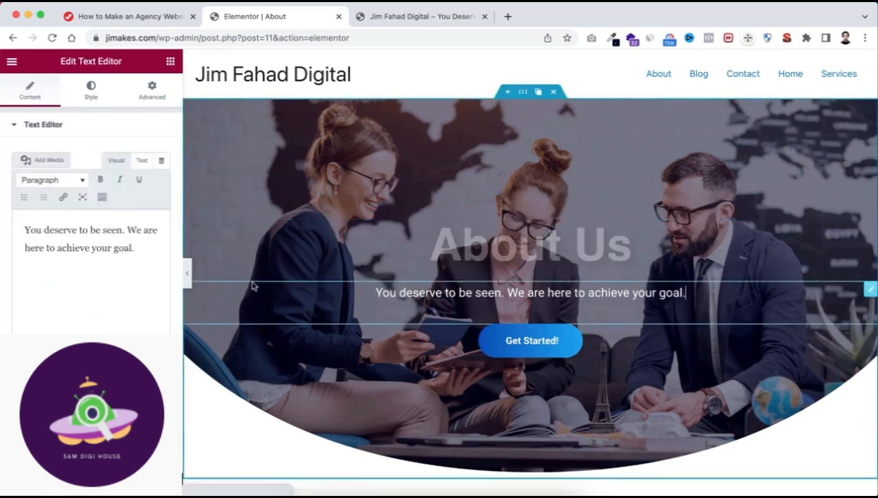
{"action": "triple_click", "coordinate": [72, 250]}
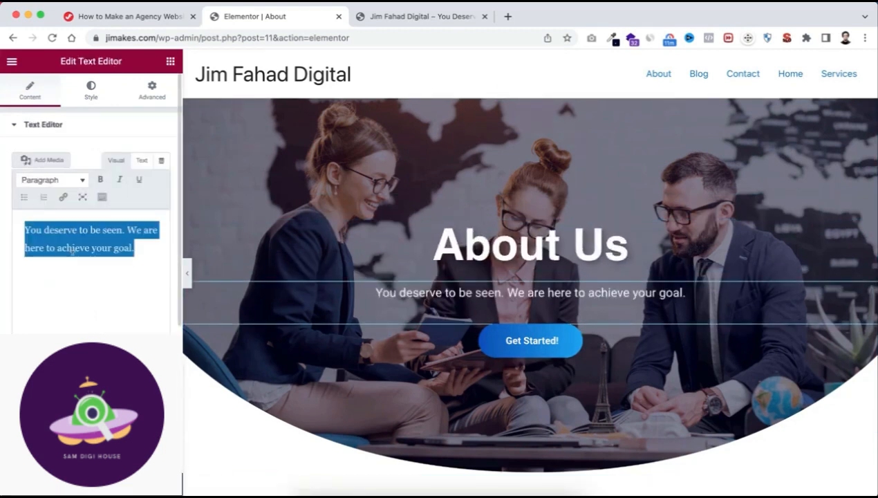
{"action": "type", "text": "It's because passion allows you to work constantly. When you do something you love, and others find it useful, you grow. It's passion, together with purpose, that allows you to write several lines of code more than the rest. To polish your design in the middle of the night. To look for alternative ideas when it seems impossible to find them."}
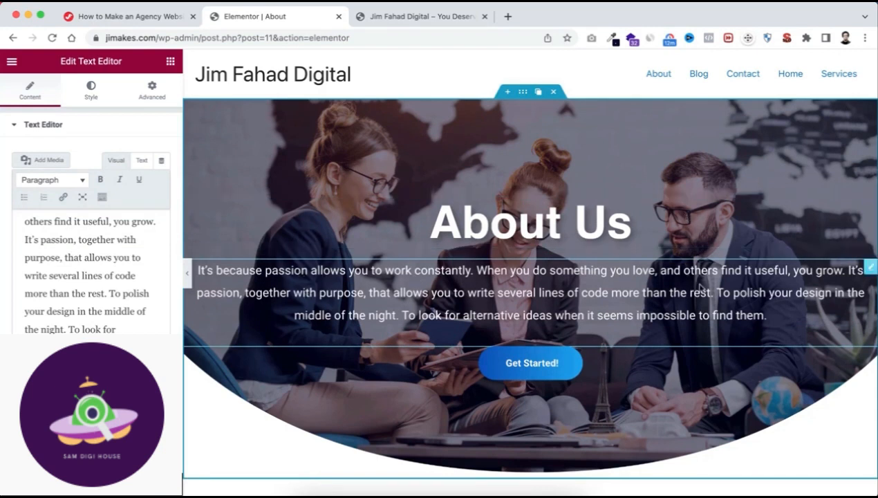
Unlink the banner container's padding values and set its right and left padding to 120 px.
{"action": "left_click", "coordinate": [523, 93]}
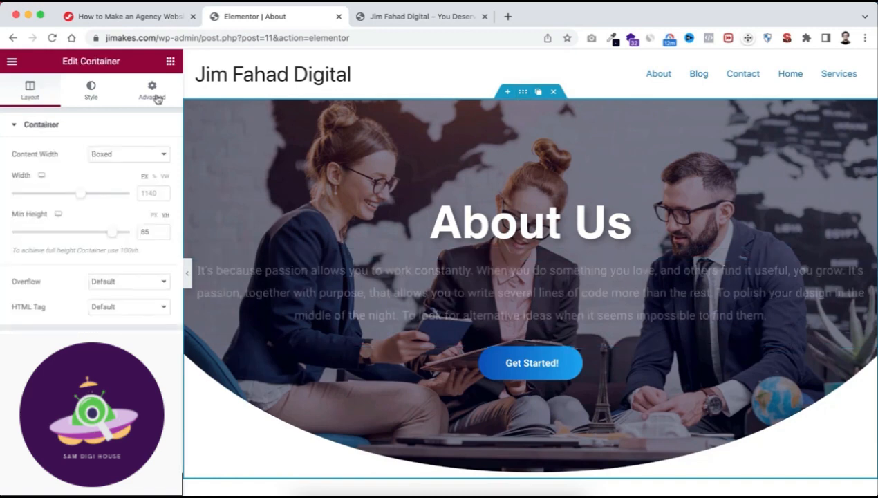
{"action": "left_click", "coordinate": [154, 93]}
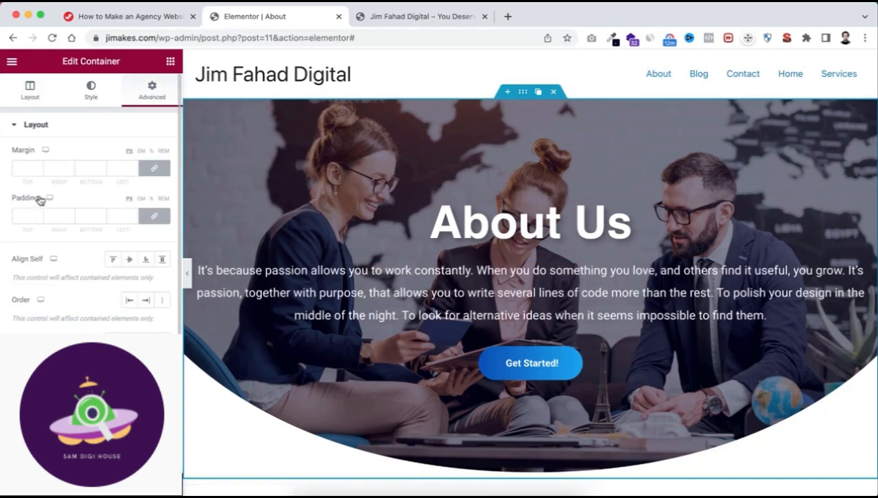
{"action": "left_click", "coordinate": [154, 215]}
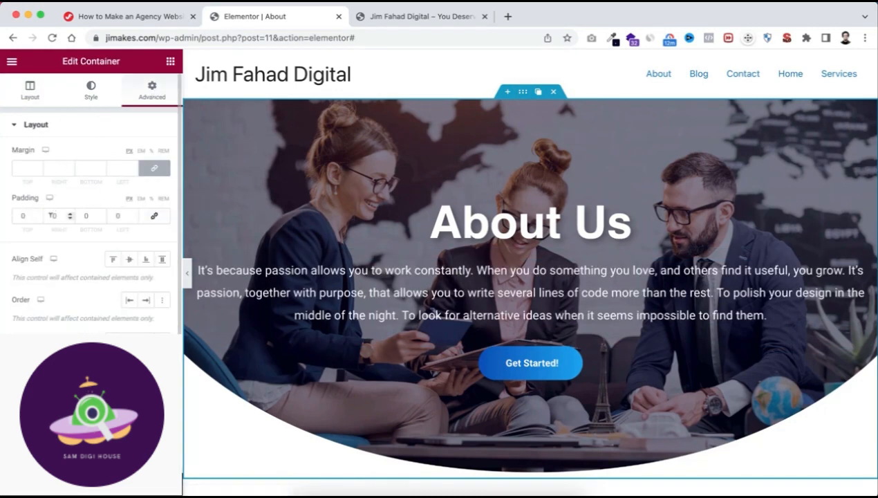
{"action": "left_click", "coordinate": [54, 215]}
{"action": "type", "text": "120"}
{"action": "left_click", "coordinate": [118, 215]}
{"action": "type", "text": "120"}
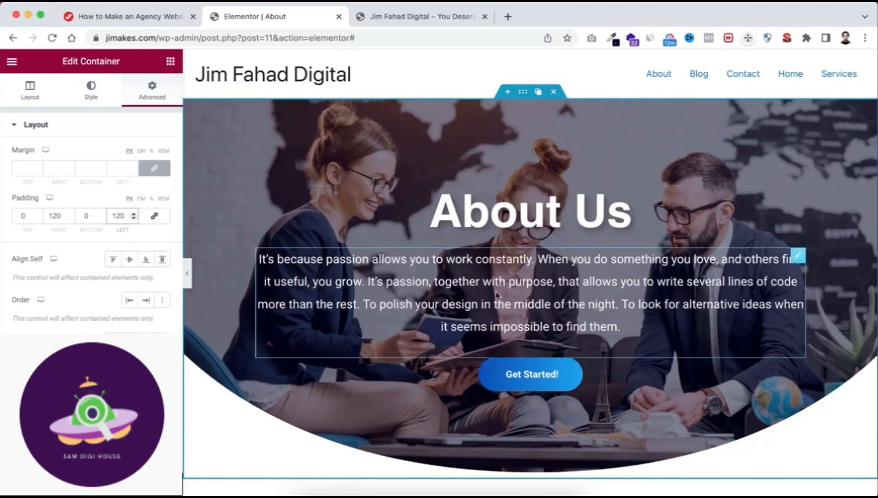
Change the banner button's text to "Meet Our Awesome Team".
{"action": "scroll", "coordinate": [502, 291], "scroll_direction": "down", "scroll_amount": 1}
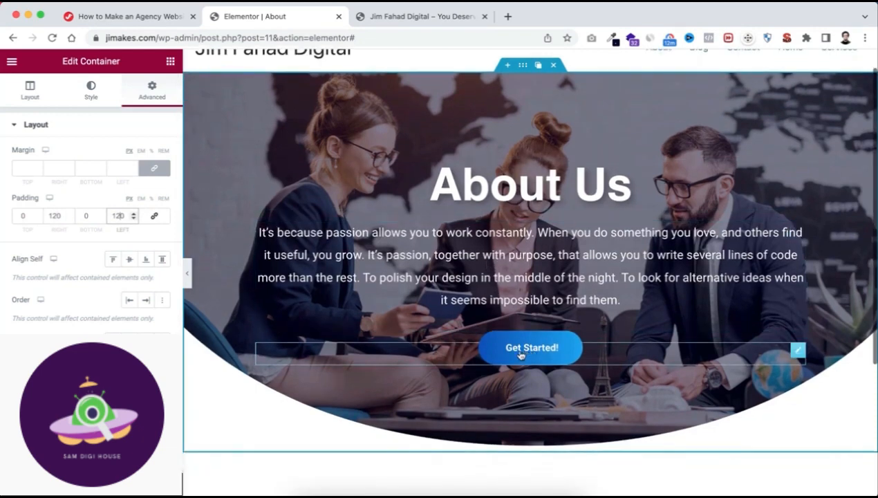
{"action": "left_click", "coordinate": [528, 348]}
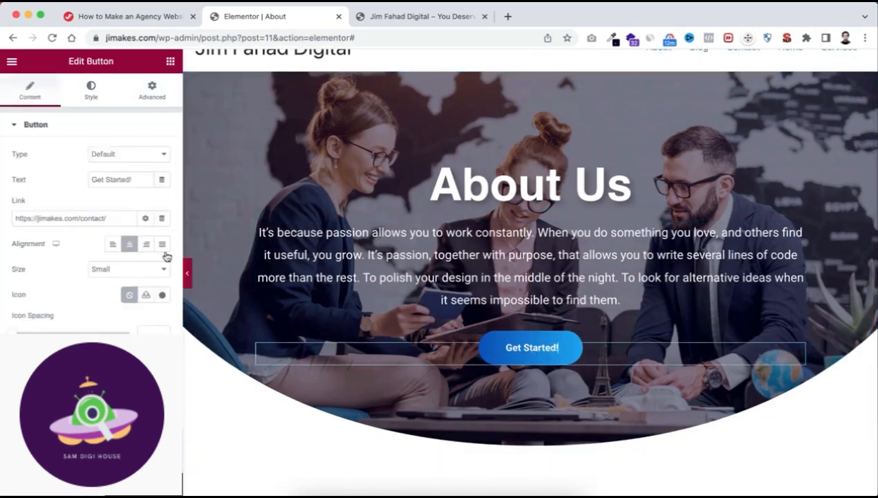
{"action": "triple_click", "coordinate": [122, 179]}
{"action": "type", "text": "Meet Ou"}
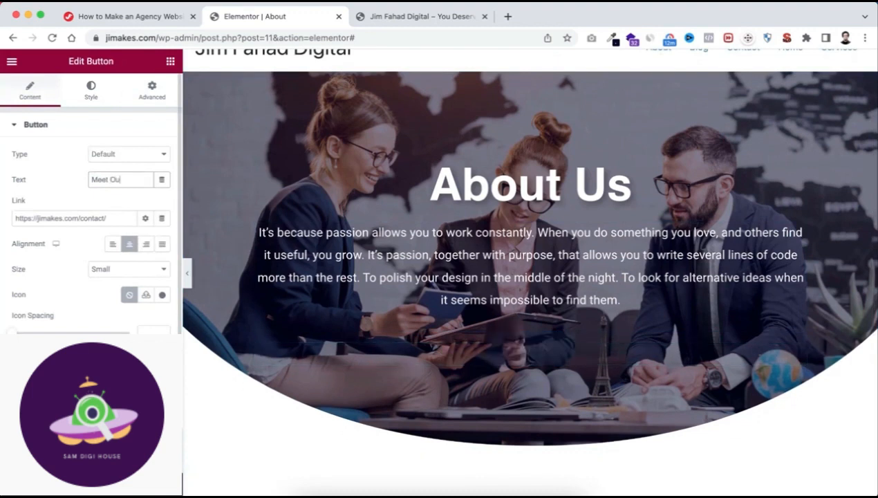
{"action": "type", "text": "r Awesome Team"}
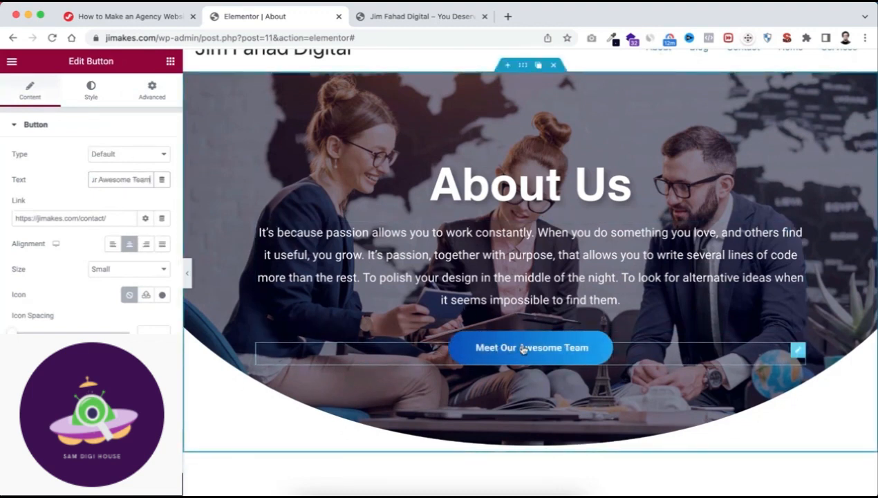
Replace the banner button's contact page link with "#".
{"action": "scroll", "coordinate": [504, 423], "scroll_direction": "down", "scroll_amount": 3}
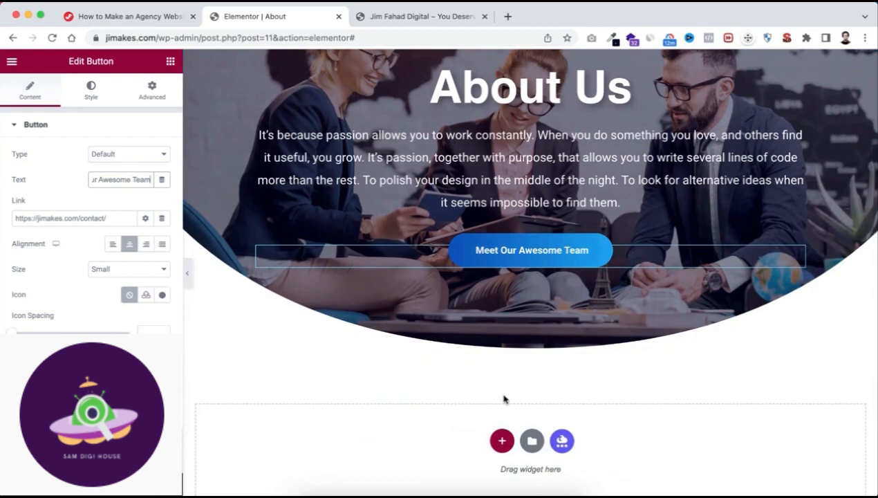
{"action": "scroll", "coordinate": [514, 400], "scroll_direction": "up", "scroll_amount": 2}
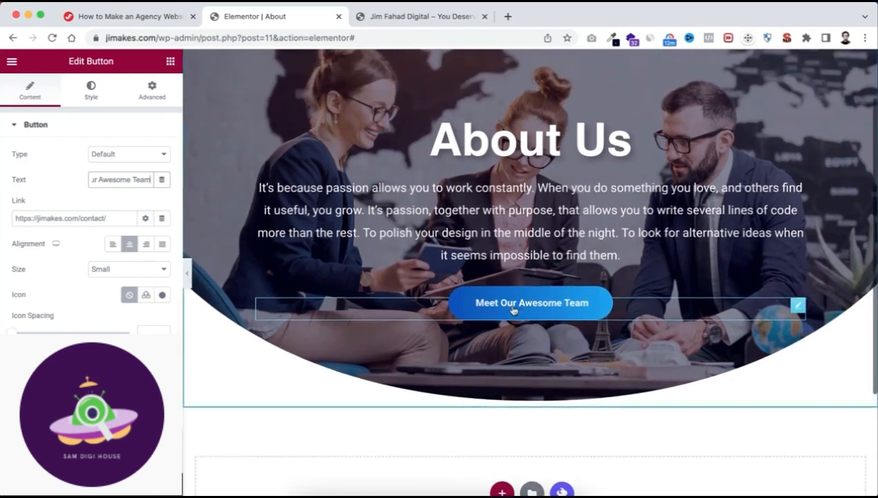
{"action": "scroll", "coordinate": [513, 311], "scroll_direction": "down", "scroll_amount": 2}
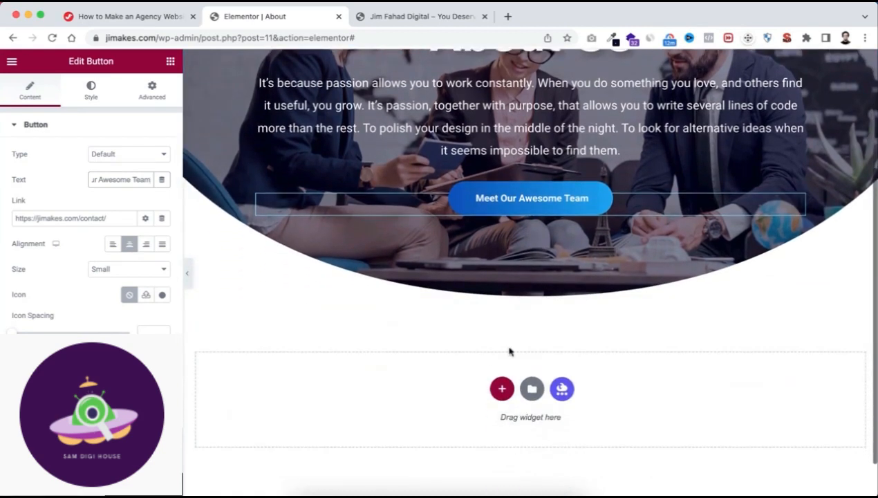
{"action": "scroll", "coordinate": [529, 335], "scroll_direction": "up", "scroll_amount": 3}
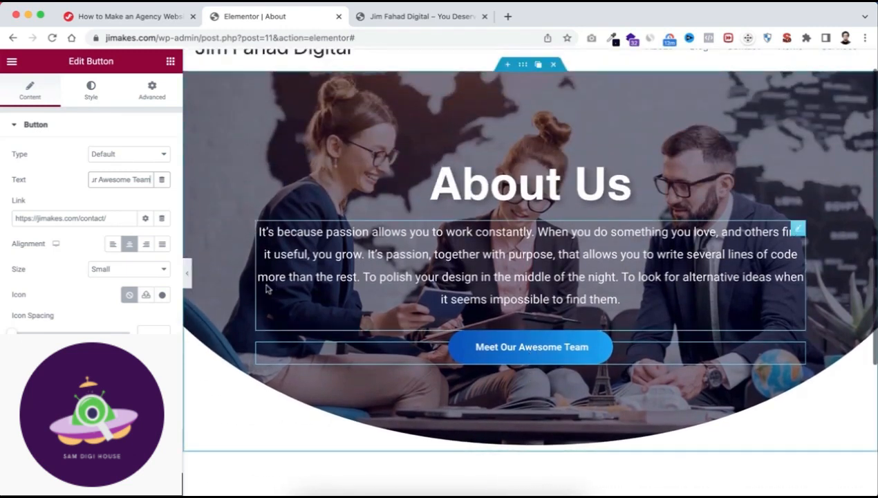
{"action": "left_click_drag", "start_coordinate": [114, 218], "coordinate": [18, 217]}
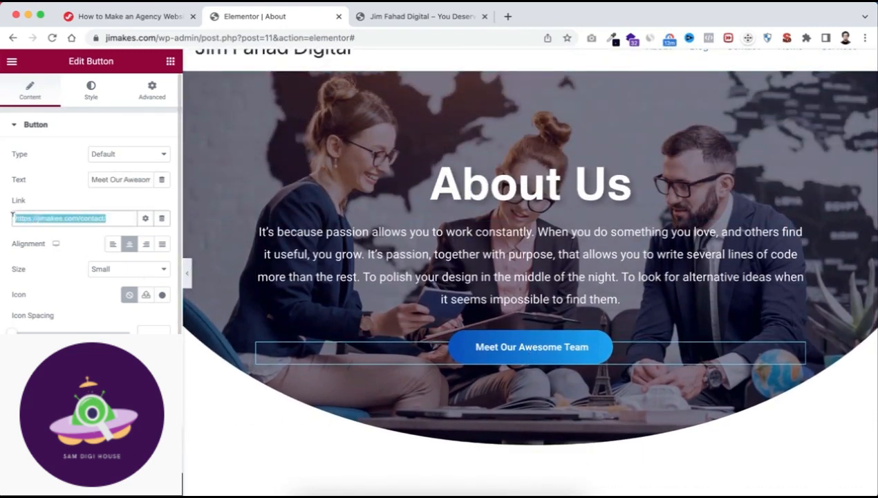
{"action": "type", "text": "#"}
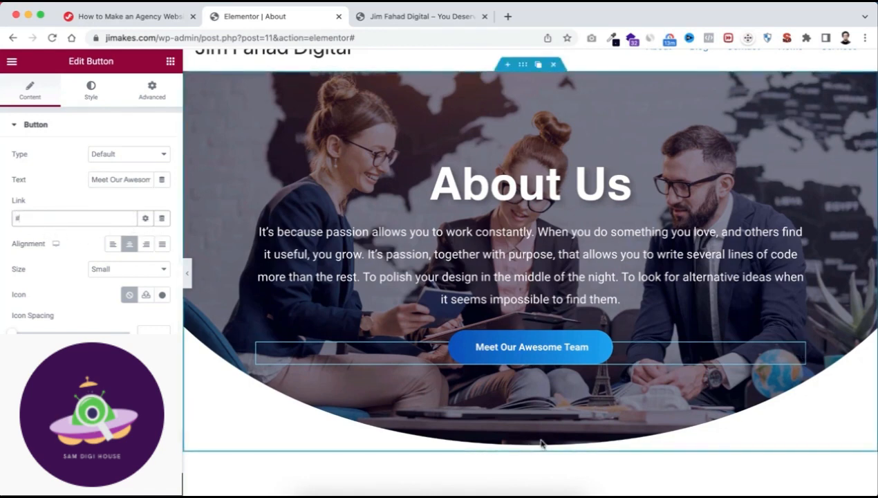
Add a row-direction container below the banner, justify its content with Space Between, and let its items wrap.
{"action": "scroll", "coordinate": [539, 443], "scroll_direction": "down", "scroll_amount": 5}
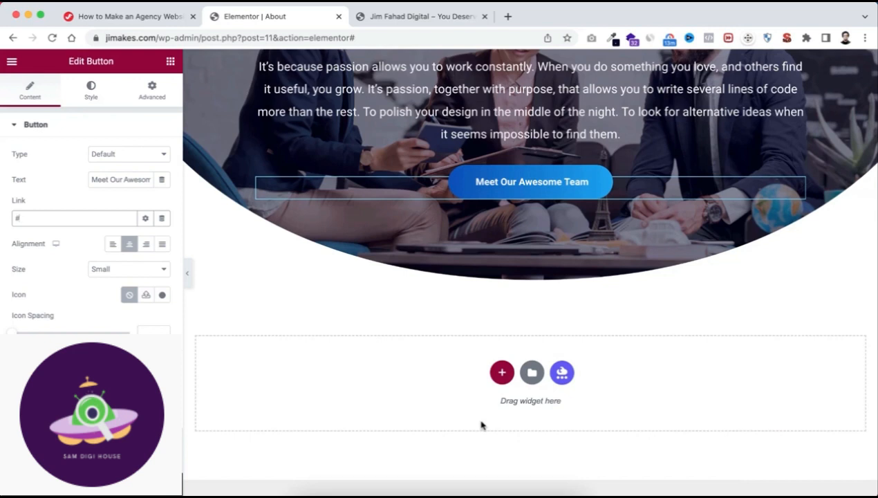
{"action": "left_click", "coordinate": [502, 372]}
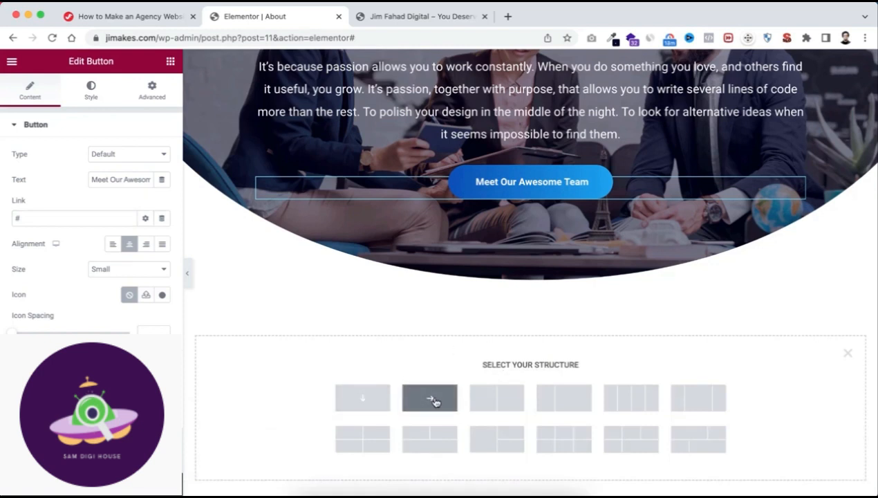
{"action": "left_click", "coordinate": [434, 401]}
{"action": "left_click", "coordinate": [42, 343]}
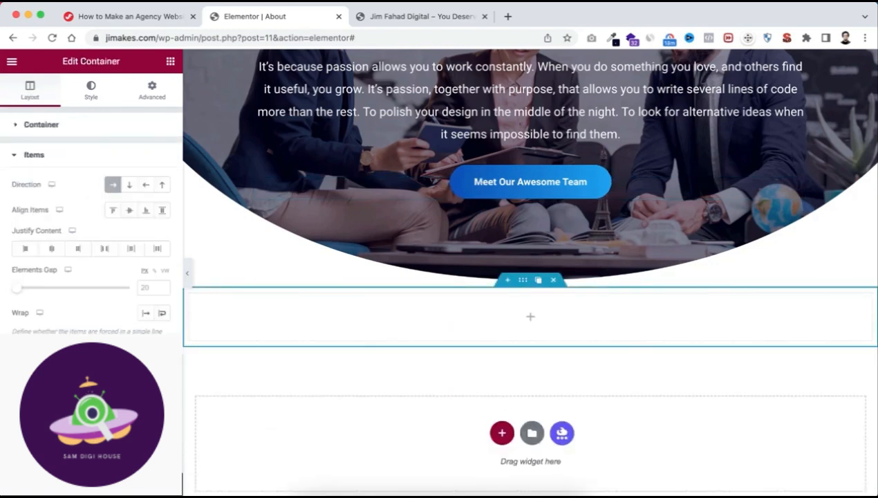
{"action": "left_click", "coordinate": [105, 250]}
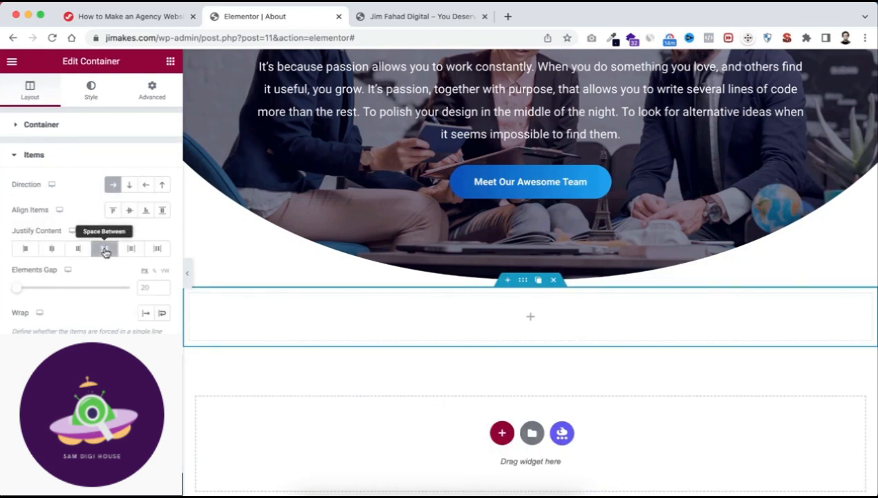
{"action": "left_click", "coordinate": [163, 315]}
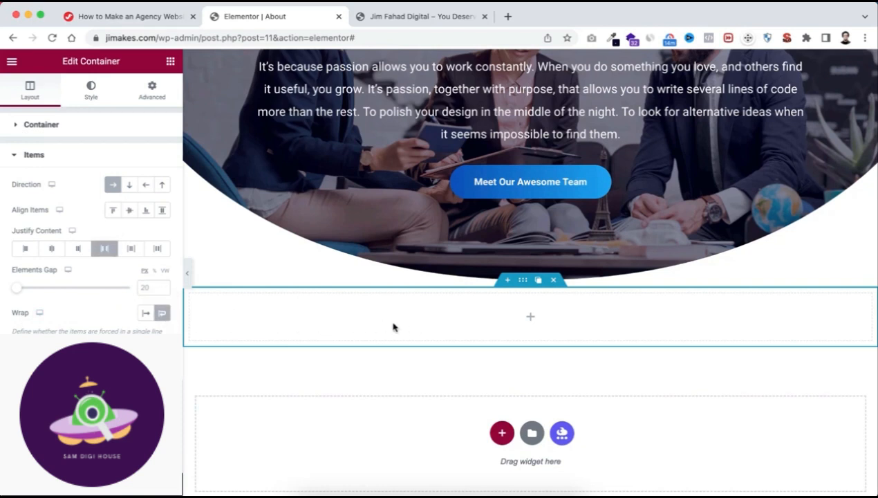
Set the new container's padding to 60 px on all four sides with the values linked.
{"action": "scroll", "coordinate": [308, 327], "scroll_direction": "up", "scroll_amount": 1}
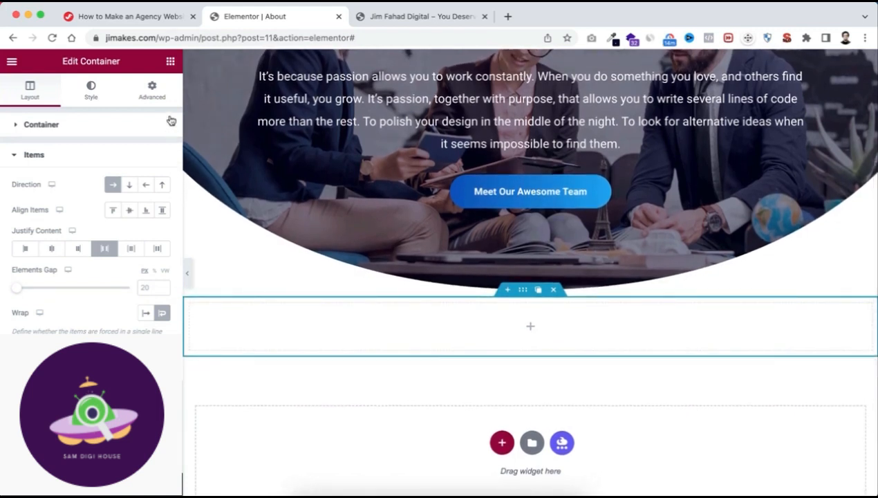
{"action": "left_click", "coordinate": [153, 90]}
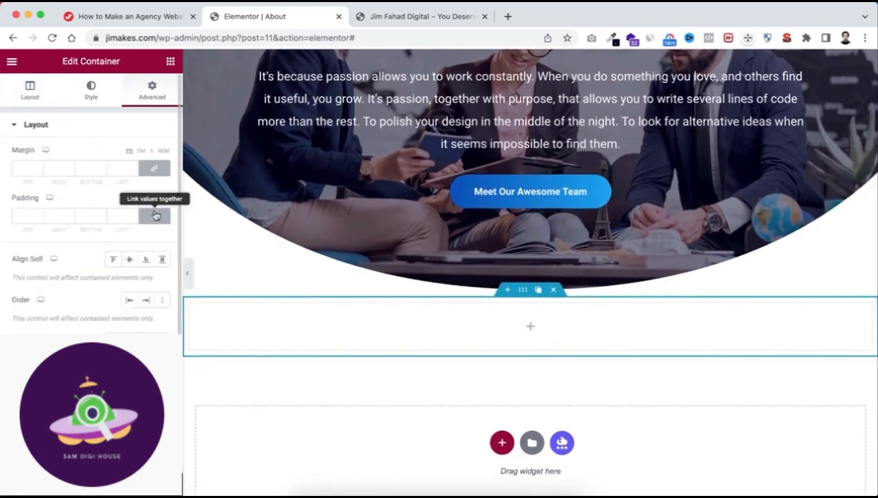
{"action": "left_click", "coordinate": [156, 215]}
{"action": "left_click", "coordinate": [157, 217]}
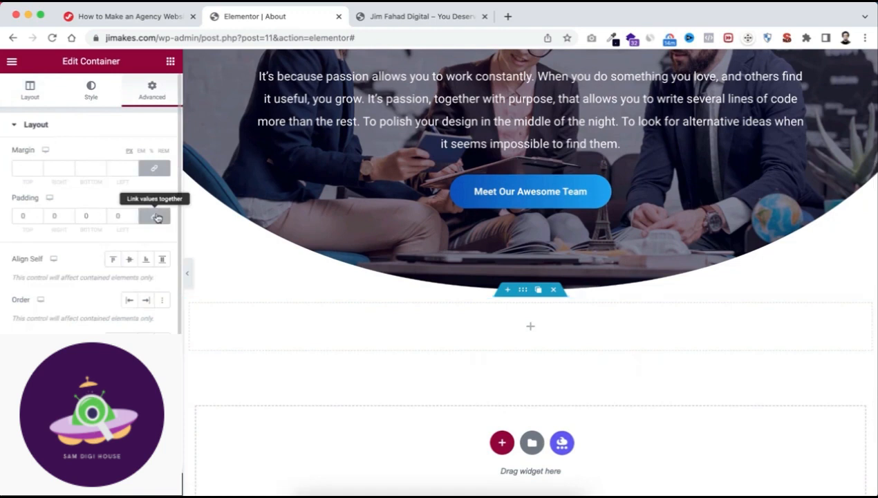
{"action": "type", "text": "6"}
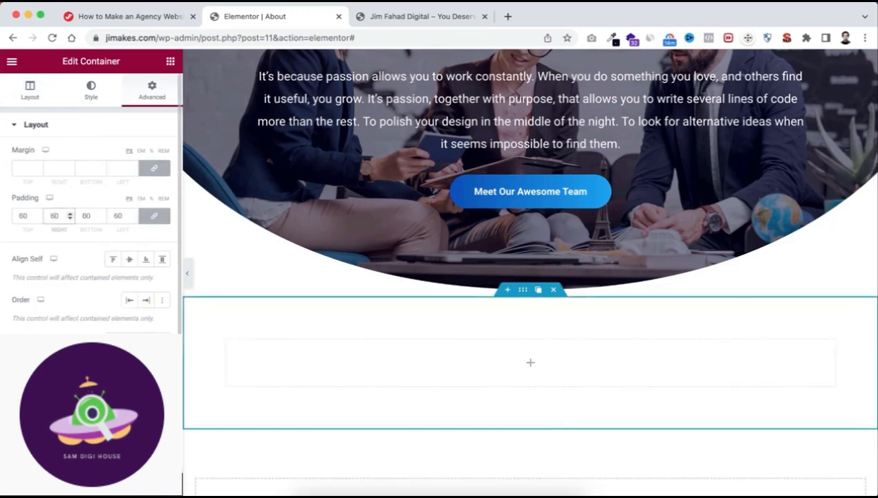
Unlink the new container's padding values and set its top padding to 100 px.
{"action": "left_click", "coordinate": [155, 216]}
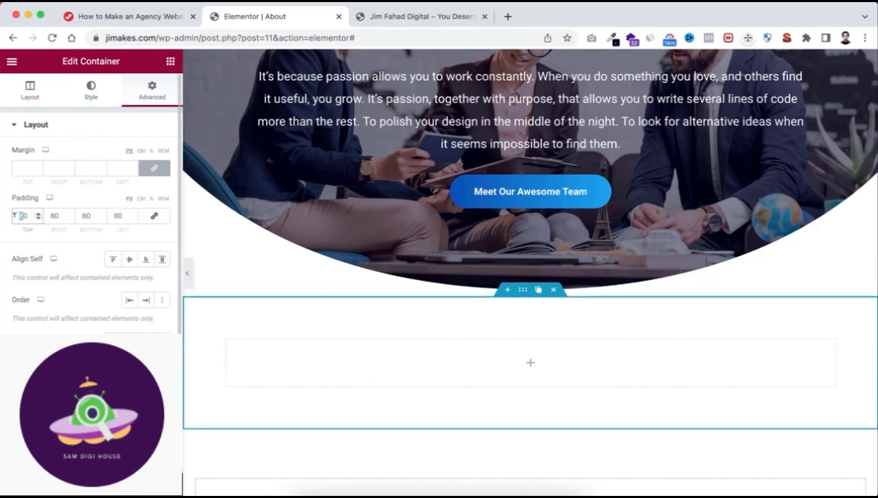
{"action": "double_click", "coordinate": [21, 216]}
{"action": "type", "text": "100"}
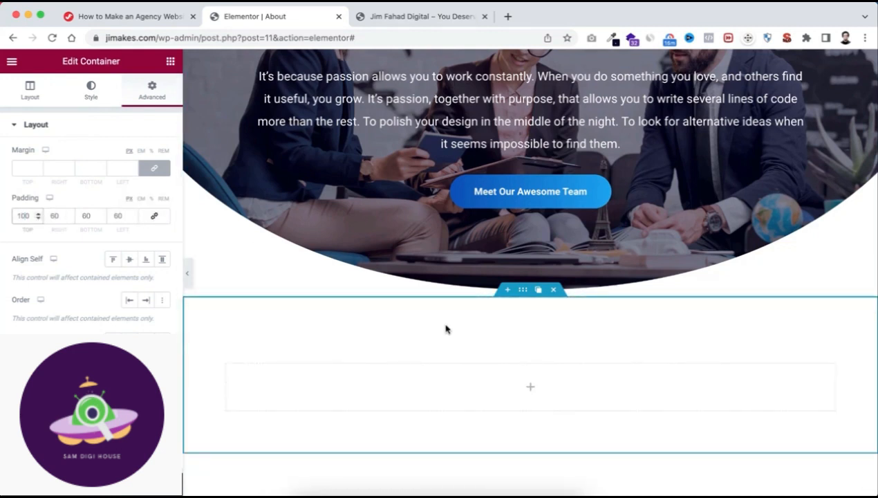
Add an inner container inside the new section and make it Full Width with a width of 23%.
{"action": "left_click", "coordinate": [529, 388]}
{"action": "left_click_drag", "start_coordinate": [40, 206], "coordinate": [404, 394]}
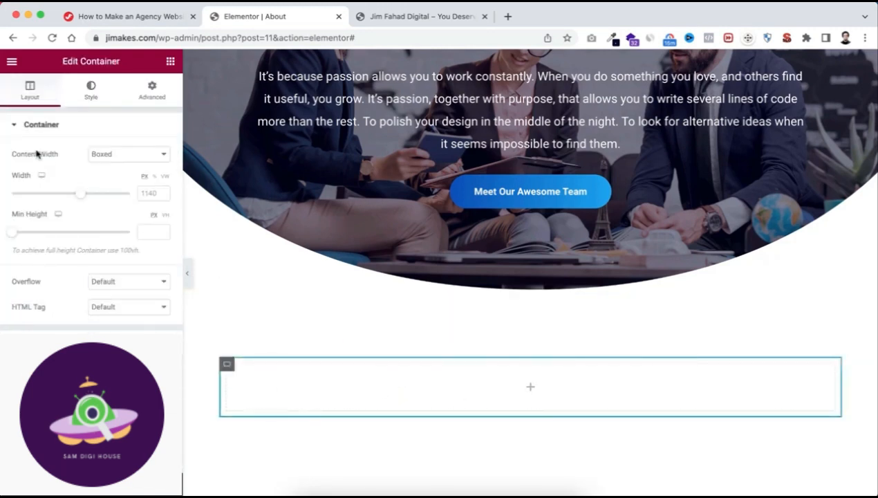
{"action": "left_click", "coordinate": [129, 155]}
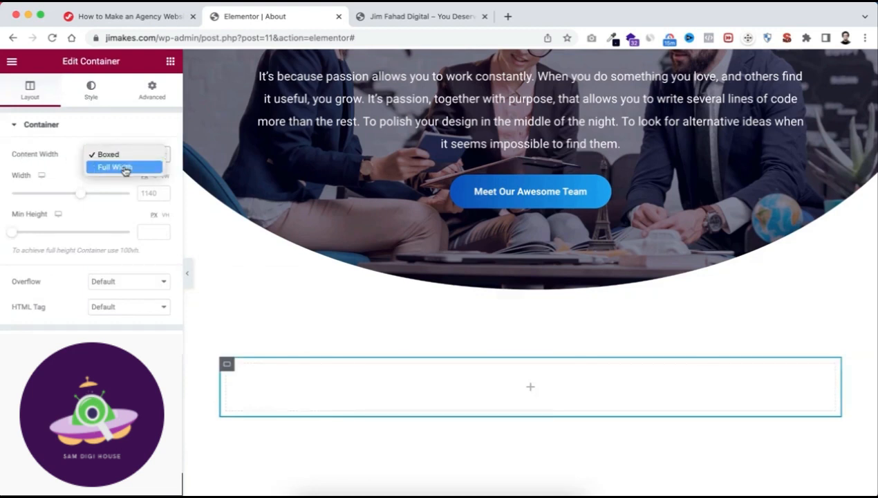
{"action": "left_click", "coordinate": [124, 168]}
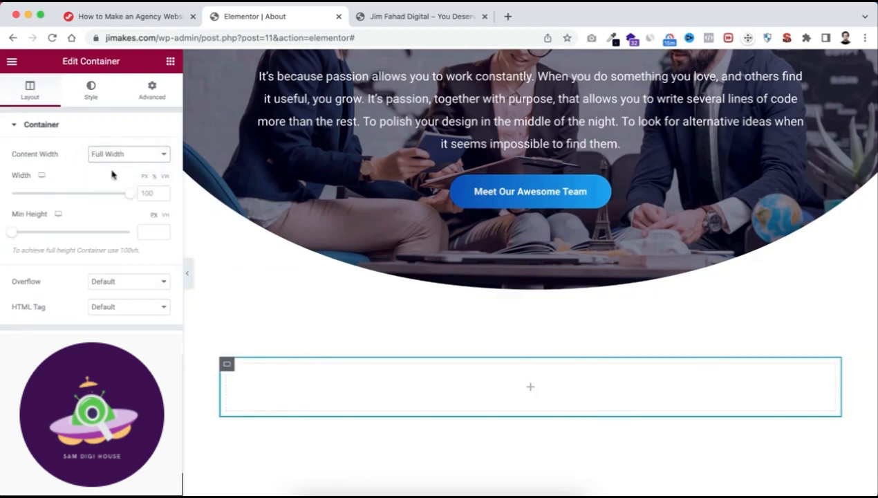
{"action": "double_click", "coordinate": [147, 193]}
{"action": "type", "text": "23"}
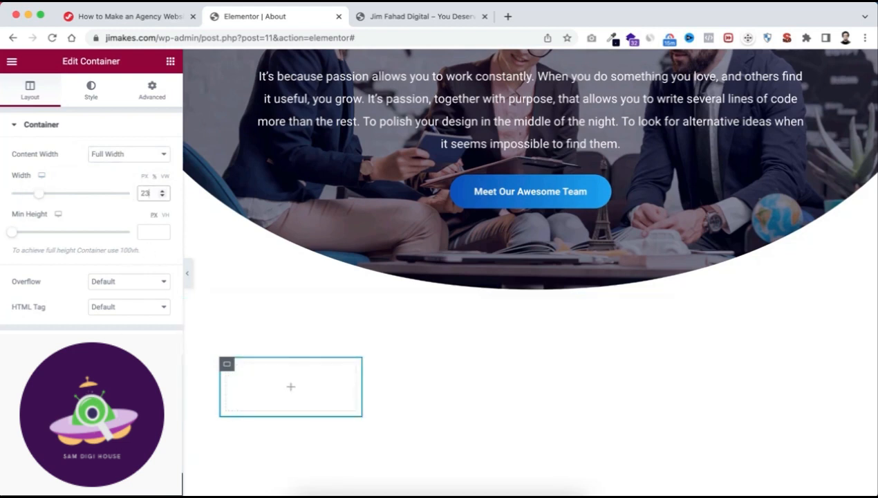
Set the inner container's elements gap to 0 px.
{"action": "left_click", "coordinate": [28, 329]}
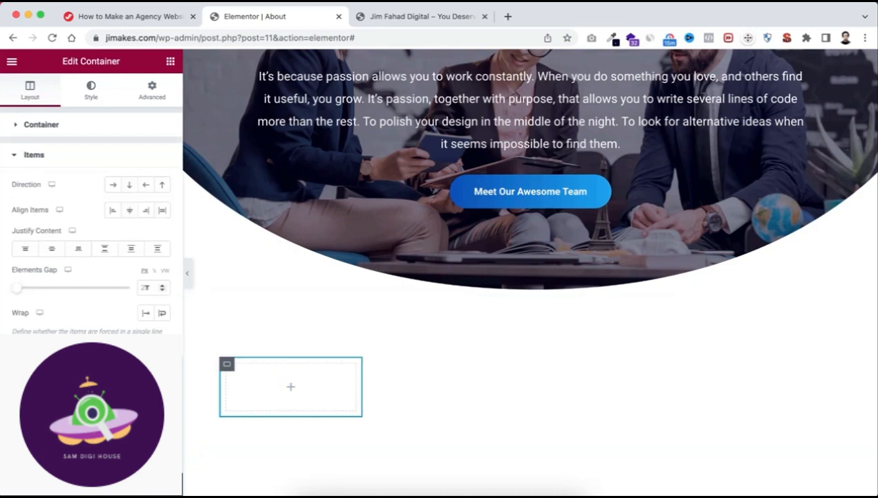
{"action": "left_click", "coordinate": [147, 288]}
{"action": "scroll", "coordinate": [274, 386], "scroll_direction": "down", "scroll_amount": 1}
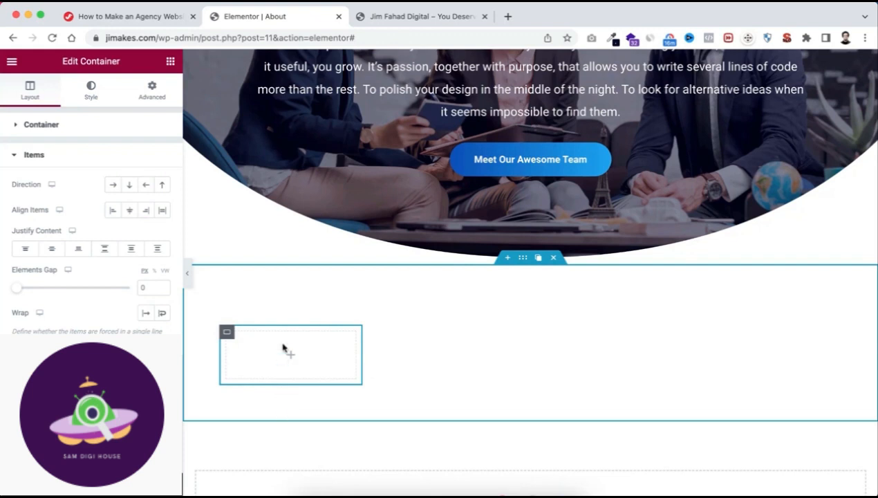
Unlink the inner container's margin values and set its bottom margin to 30 px.
{"action": "left_click", "coordinate": [152, 88]}
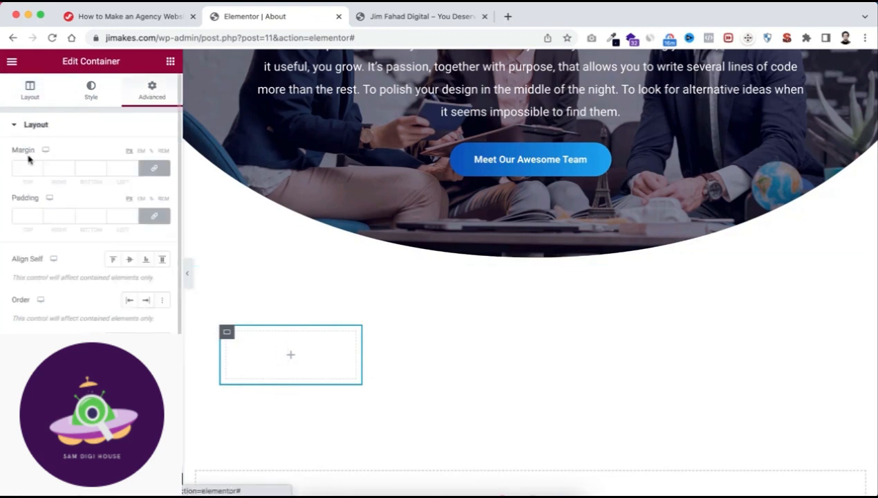
{"action": "left_click", "coordinate": [157, 171]}
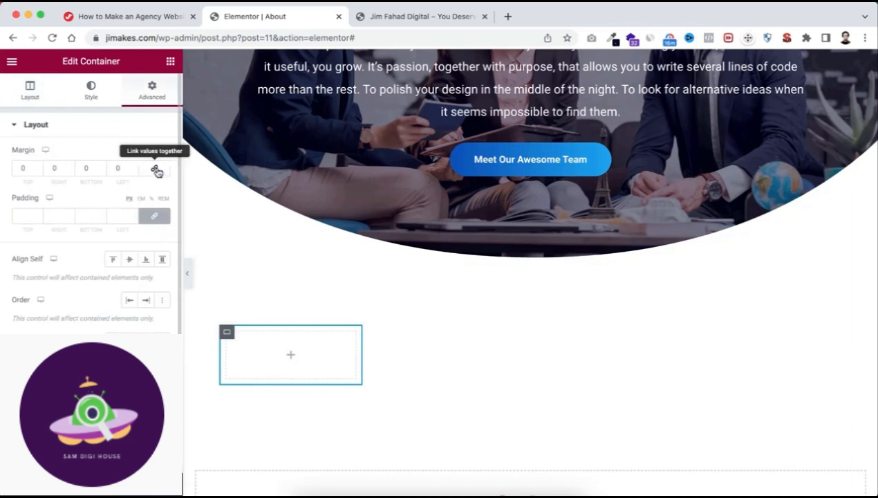
{"action": "left_click", "coordinate": [84, 168]}
{"action": "type", "text": "30"}
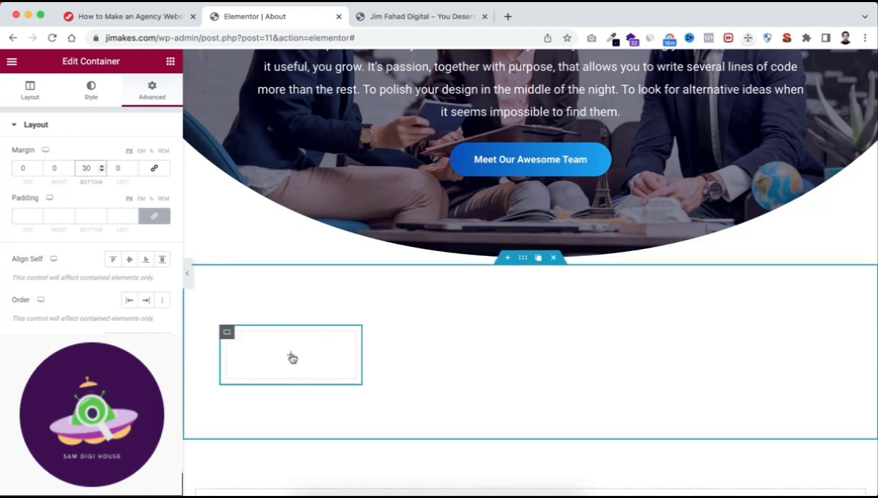
Add an Image widget inside the 23% wide inner container.
{"action": "left_click", "coordinate": [170, 63]}
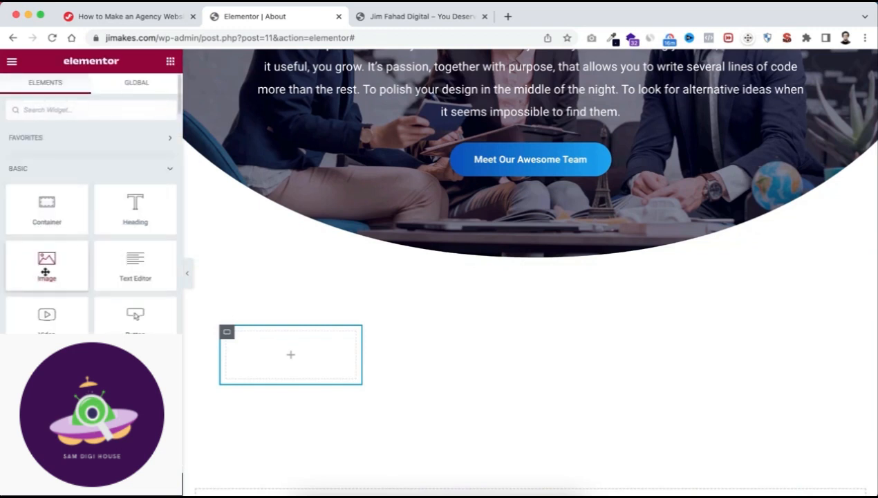
{"action": "left_click_drag", "start_coordinate": [44, 261], "coordinate": [287, 357]}
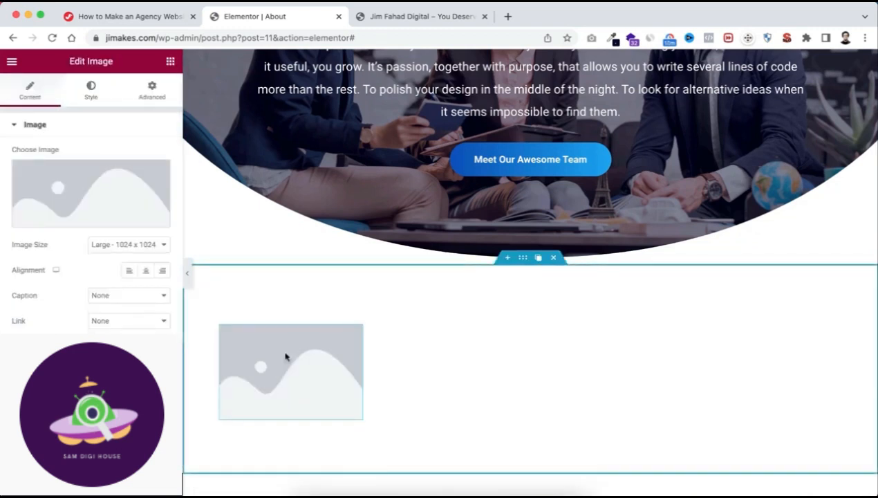
{"action": "scroll", "coordinate": [285, 357], "scroll_direction": "down", "scroll_amount": 1}
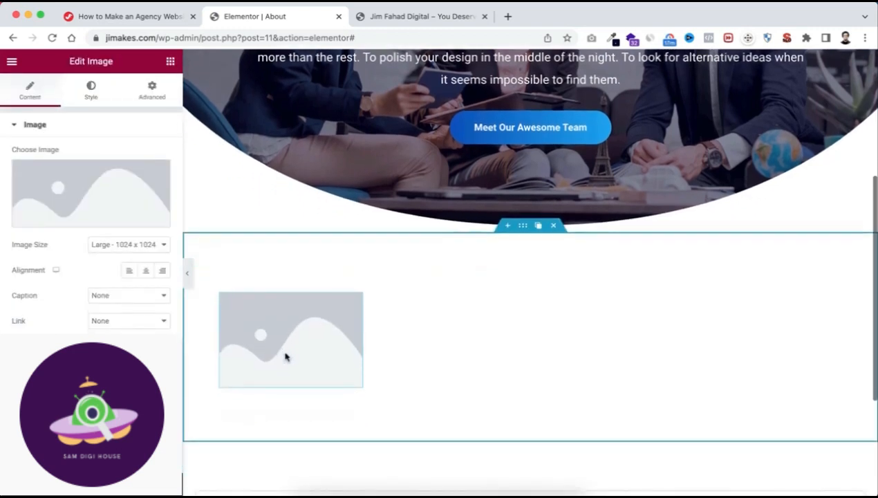
Upload the eight team member photos, Team-member-1 to Team-member-8, from the Headshots folder to the media library.
{"action": "left_click", "coordinate": [99, 192]}
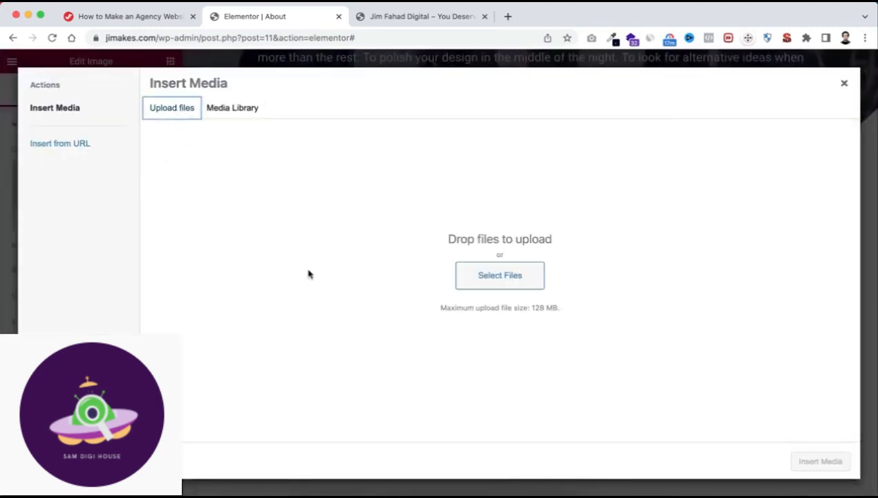
{"action": "left_click", "coordinate": [500, 276]}
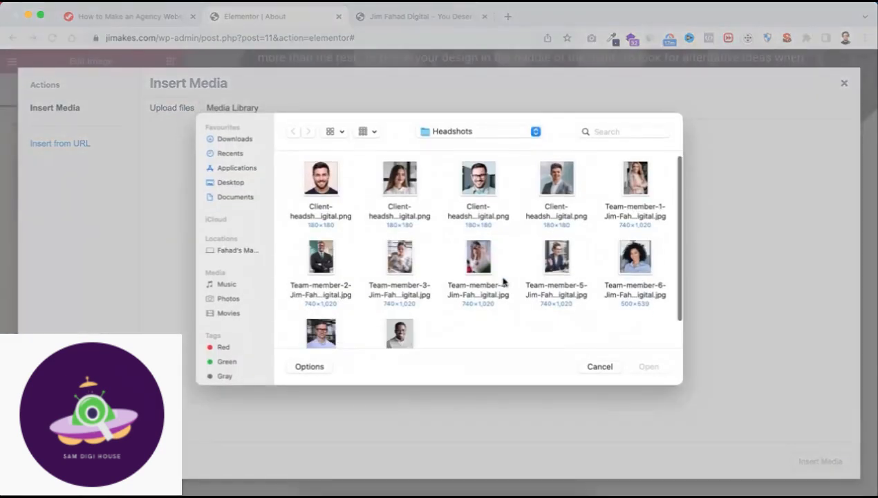
{"action": "left_click", "coordinate": [626, 190]}
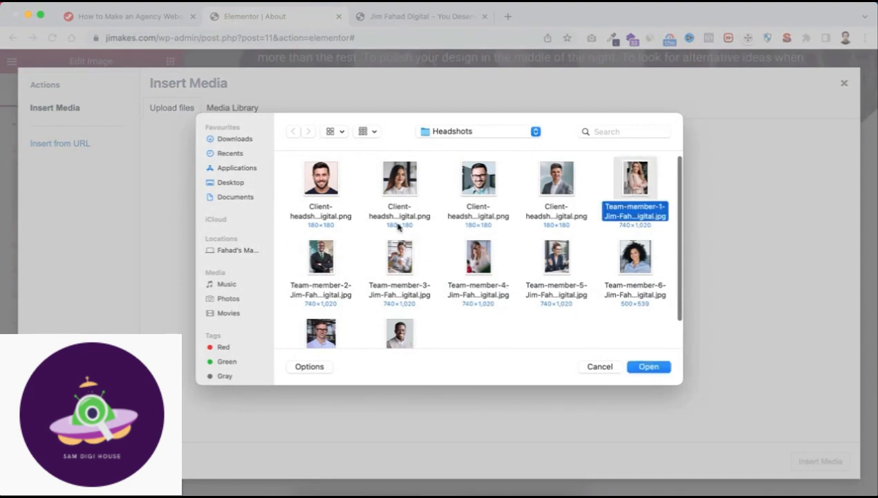
{"action": "left_click", "coordinate": [332, 254], "text": "super"}
{"action": "left_click", "coordinate": [399, 256], "text": "super"}
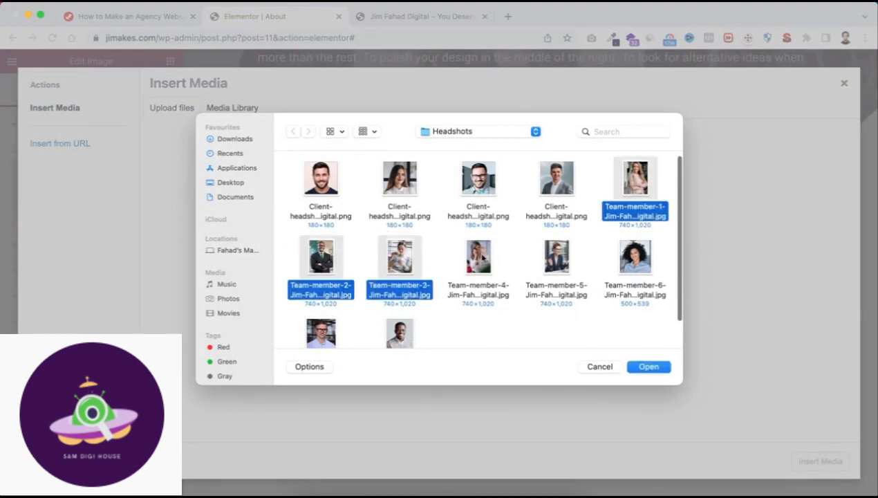
{"action": "left_click", "coordinate": [480, 258], "text": "super"}
{"action": "left_click", "coordinate": [547, 258], "text": "super"}
{"action": "left_click", "coordinate": [622, 259], "text": "super"}
{"action": "left_click", "coordinate": [322, 326], "text": "super"}
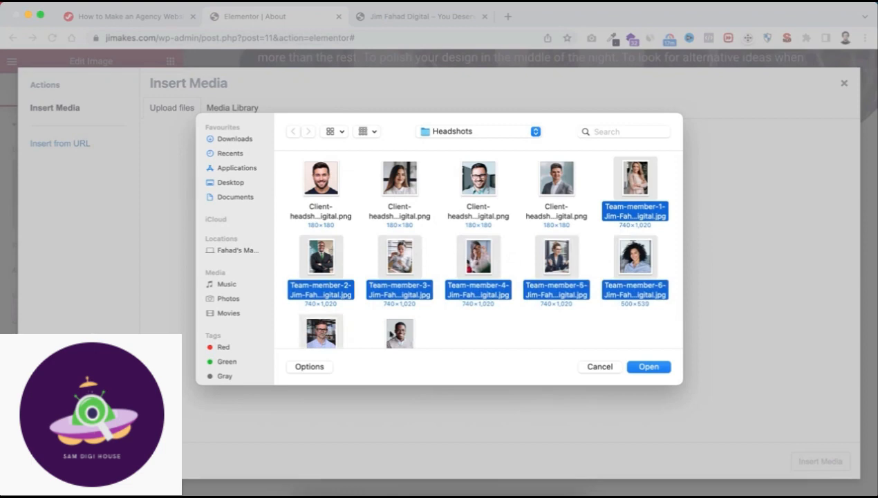
{"action": "left_click", "coordinate": [389, 330], "text": "super"}
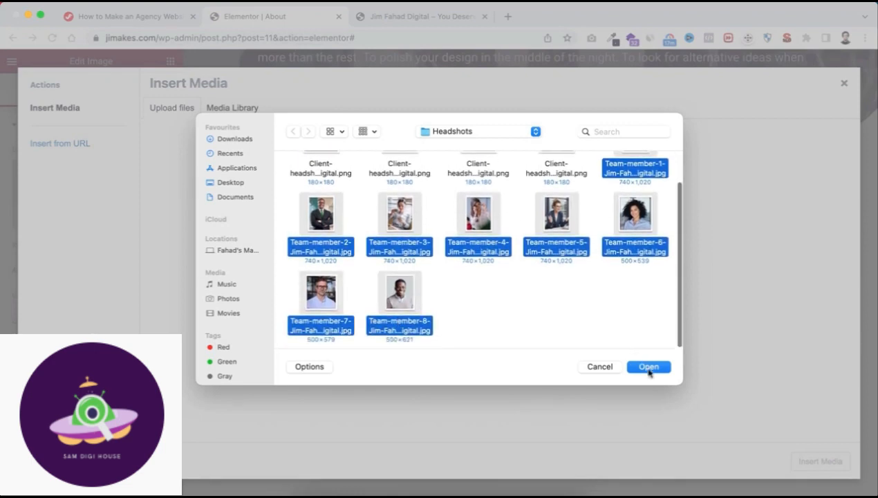
{"action": "left_click", "coordinate": [649, 367]}
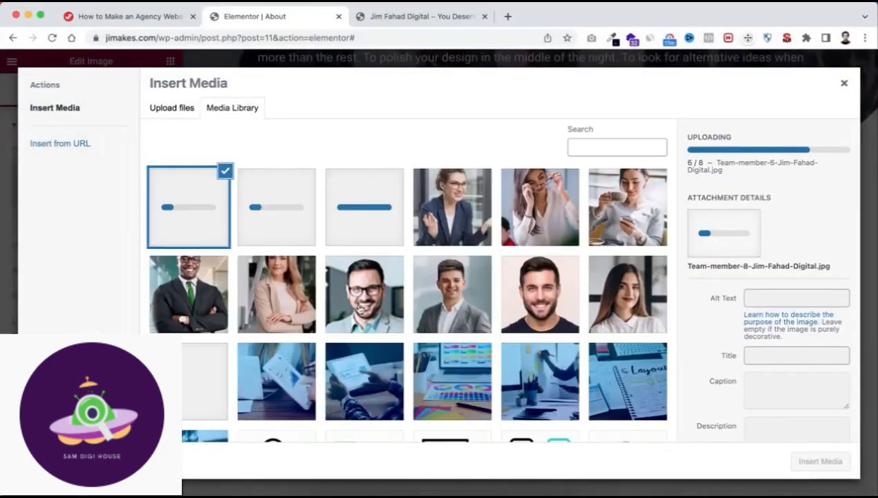
Insert the Team-member-1 photo from the media library into the Image widget.
{"action": "left_click", "coordinate": [283, 299]}
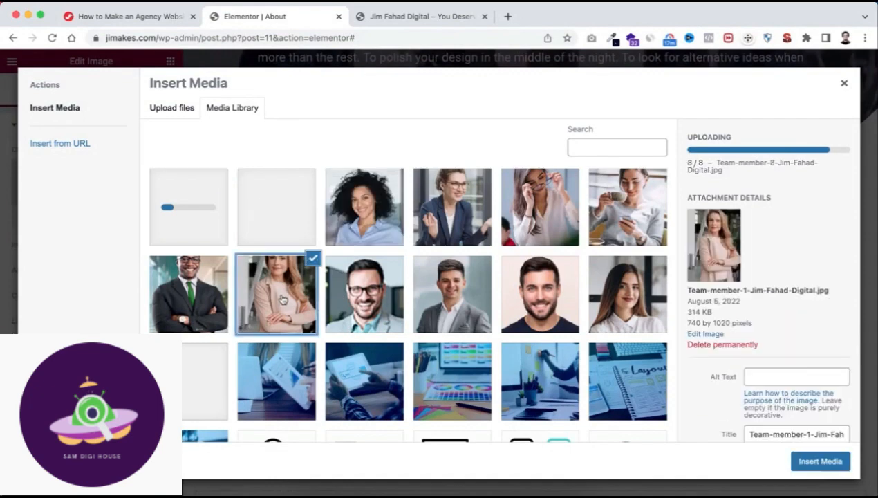
{"action": "left_click", "coordinate": [812, 462]}
{"action": "scroll", "coordinate": [637, 470], "scroll_direction": "down", "scroll_amount": 3}
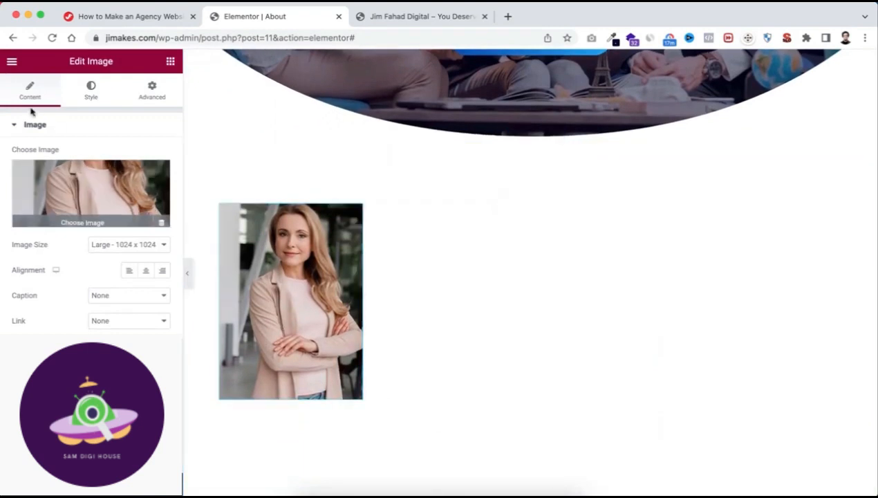
Set the team member image's width to 100%, its height to 330 px, and its object fit to Cover.
{"action": "left_click", "coordinate": [88, 93]}
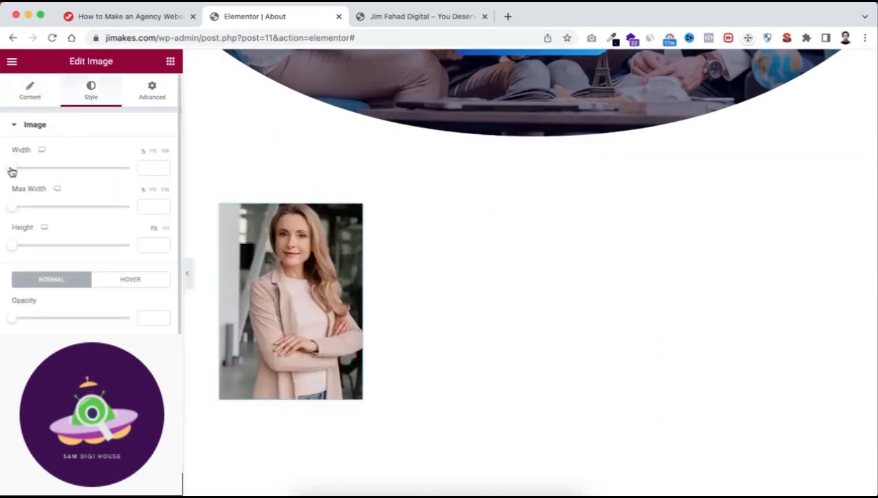
{"action": "left_click_drag", "start_coordinate": [11, 172], "coordinate": [142, 167]}
{"action": "left_click_drag", "start_coordinate": [18, 249], "coordinate": [97, 247]}
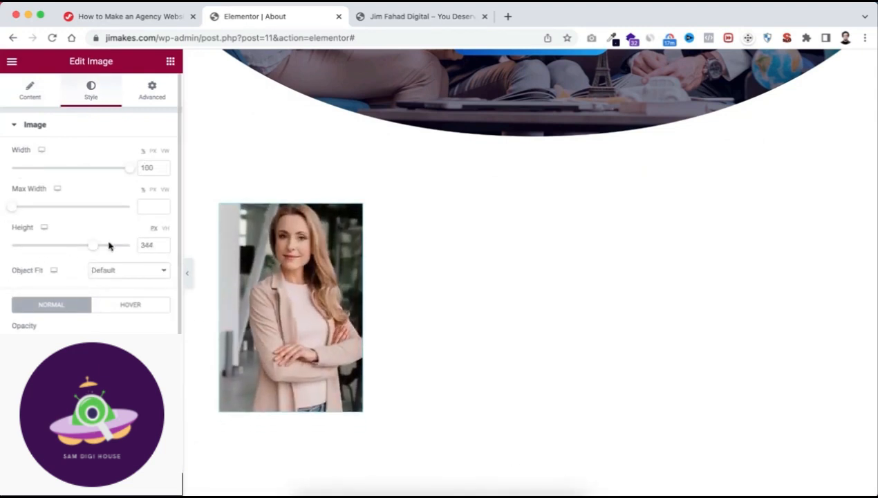
{"action": "double_click", "coordinate": [158, 246]}
{"action": "type", "text": "330"}
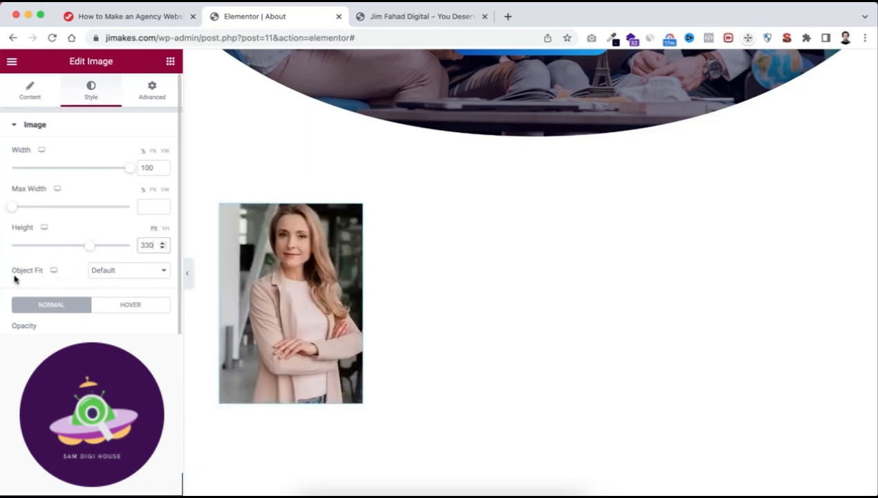
{"action": "left_click", "coordinate": [119, 272]}
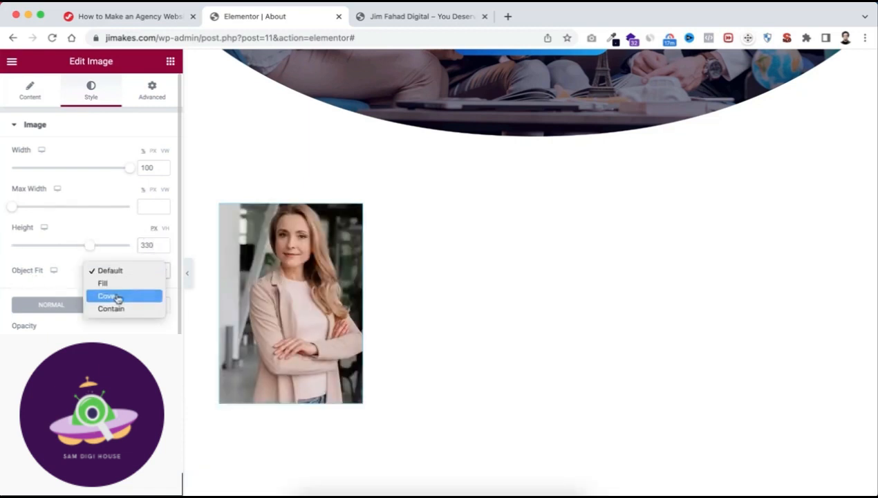
{"action": "left_click", "coordinate": [121, 295]}
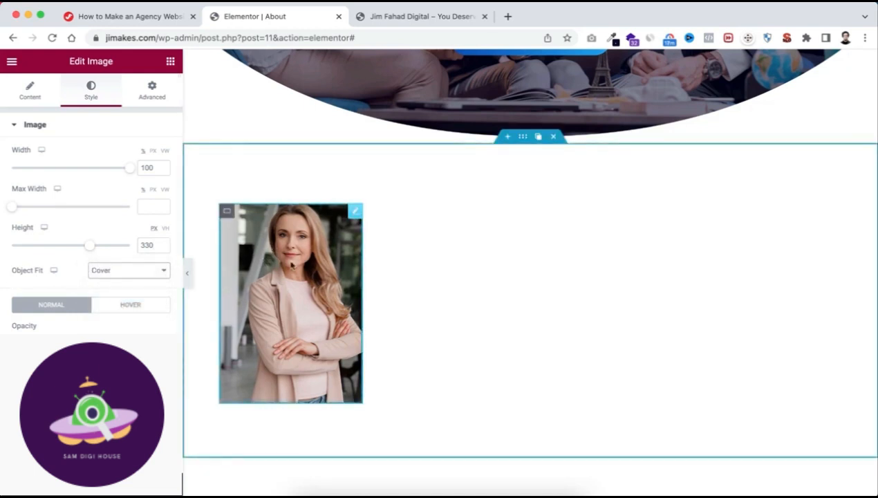
Add a nested container directly below the team member image, inside the same inner container.
{"action": "mouse_move", "coordinate": [228, 218]}
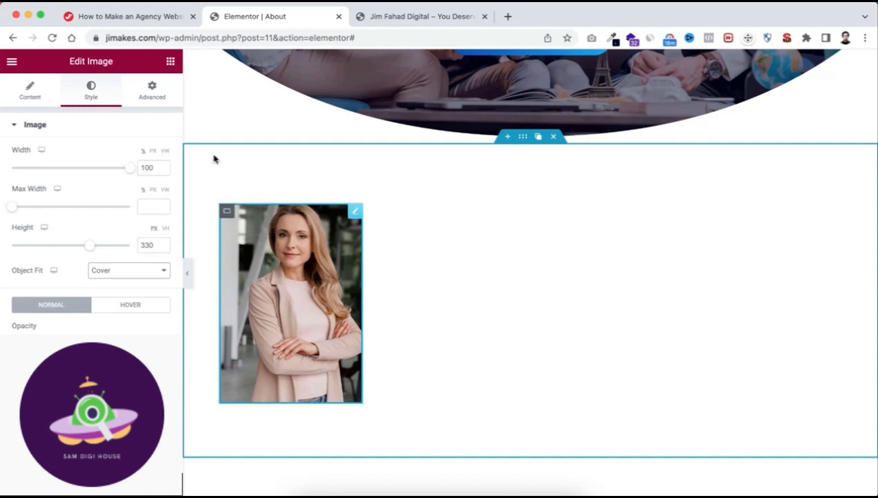
{"action": "left_click", "coordinate": [170, 63]}
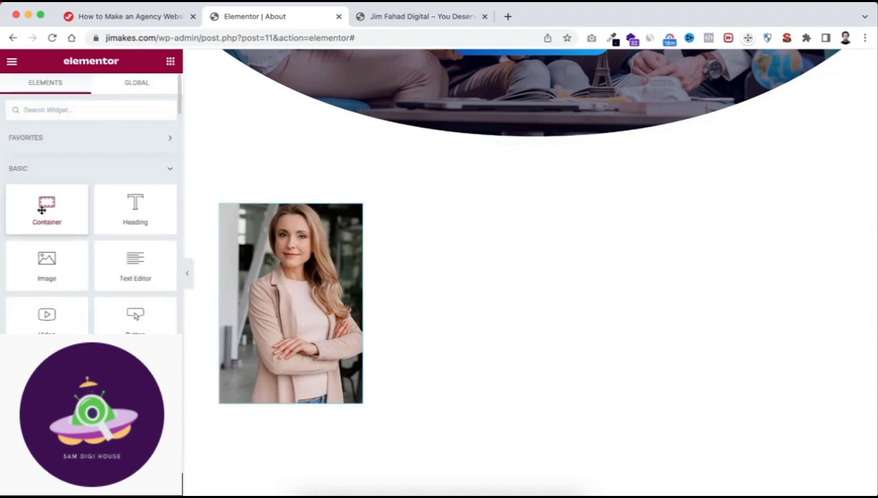
{"action": "left_click_drag", "start_coordinate": [42, 210], "coordinate": [275, 392]}
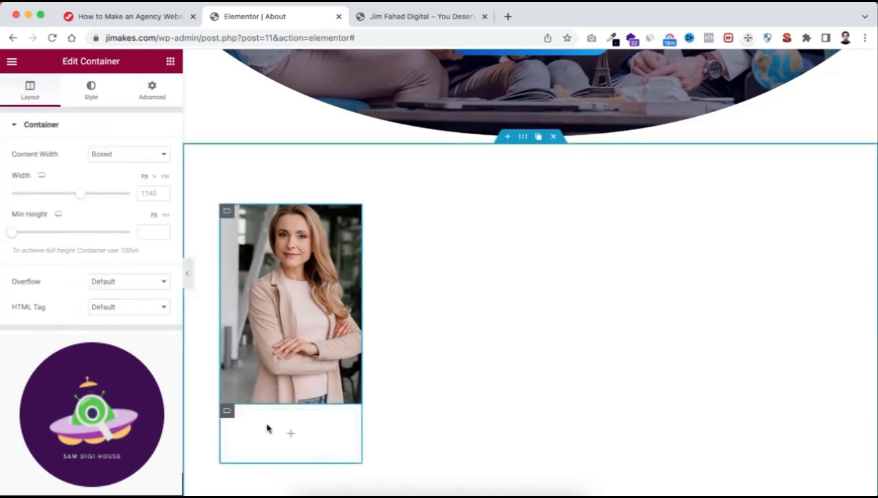
Select the container that holds the team member image and open the Navigator for it.
{"action": "mouse_move", "coordinate": [230, 414]}
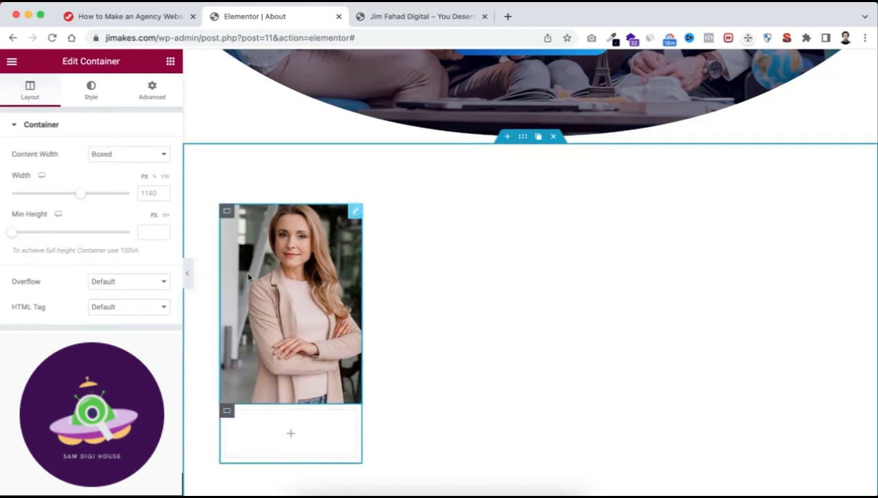
{"action": "left_click", "coordinate": [228, 213]}
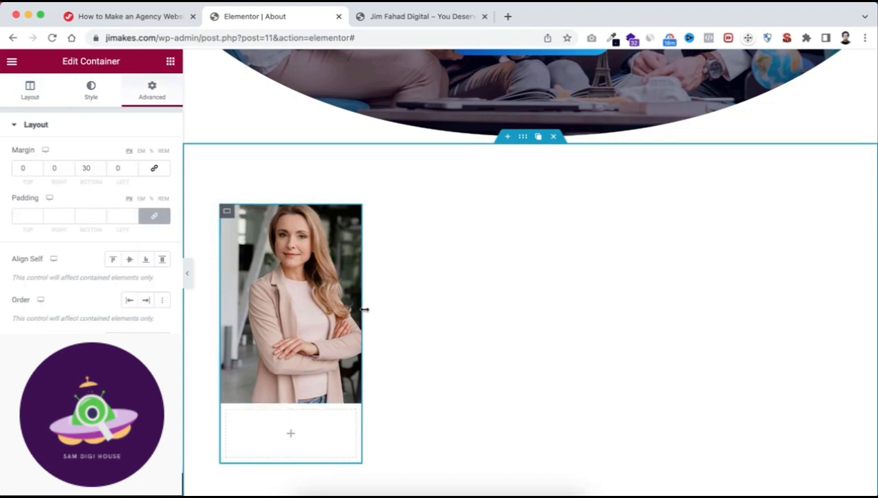
{"action": "right_click", "coordinate": [227, 213]}
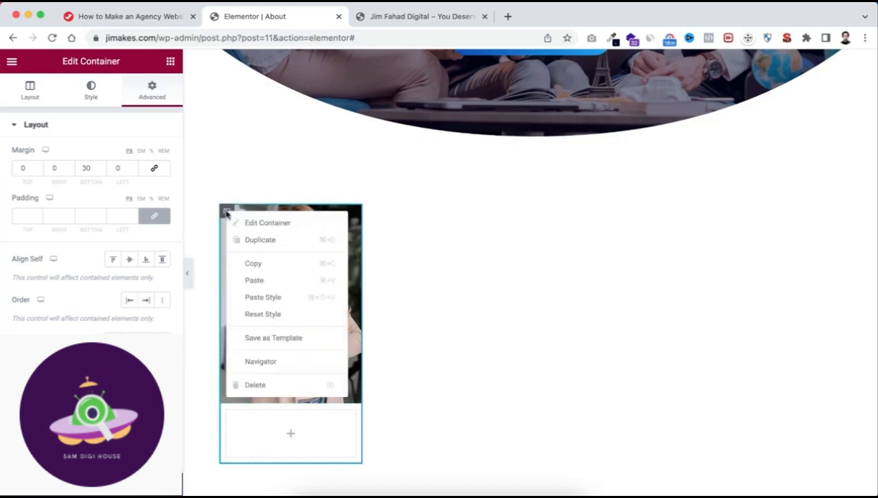
{"action": "left_click", "coordinate": [263, 365]}
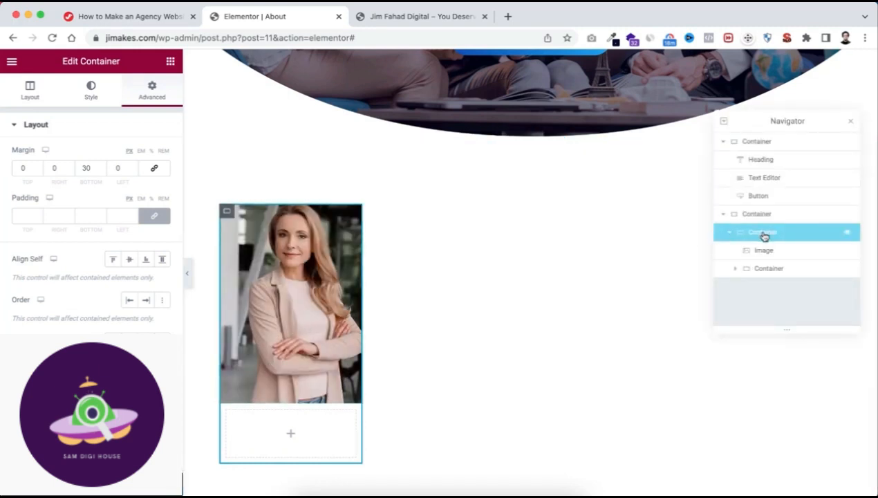
Select the nested container below the team member image and set its elements gap to 0.
{"action": "mouse_move", "coordinate": [226, 217]}
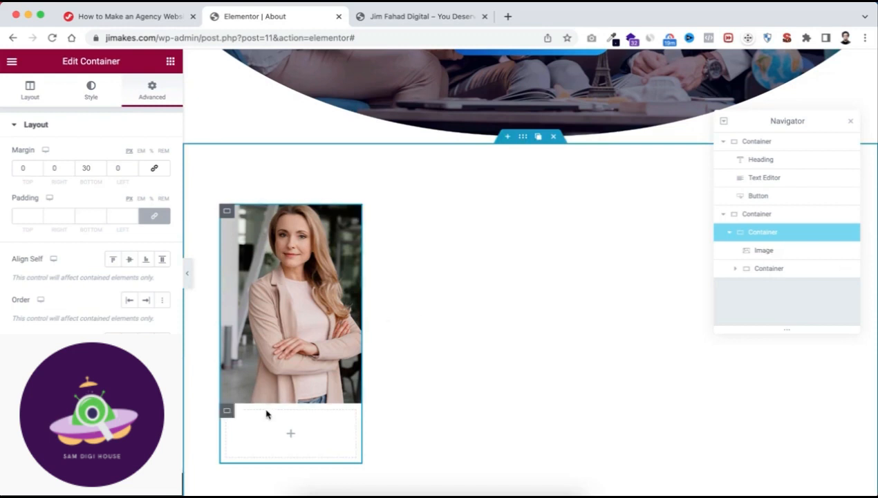
{"action": "left_click", "coordinate": [228, 411]}
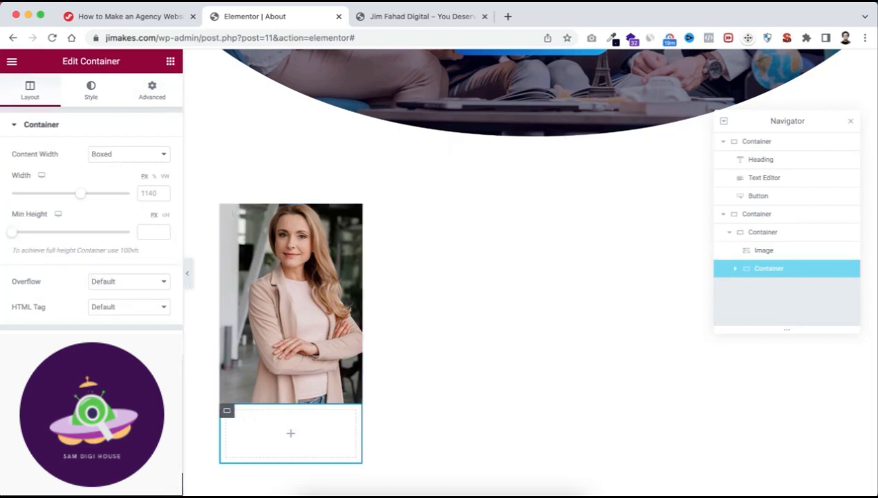
{"action": "left_click", "coordinate": [97, 329]}
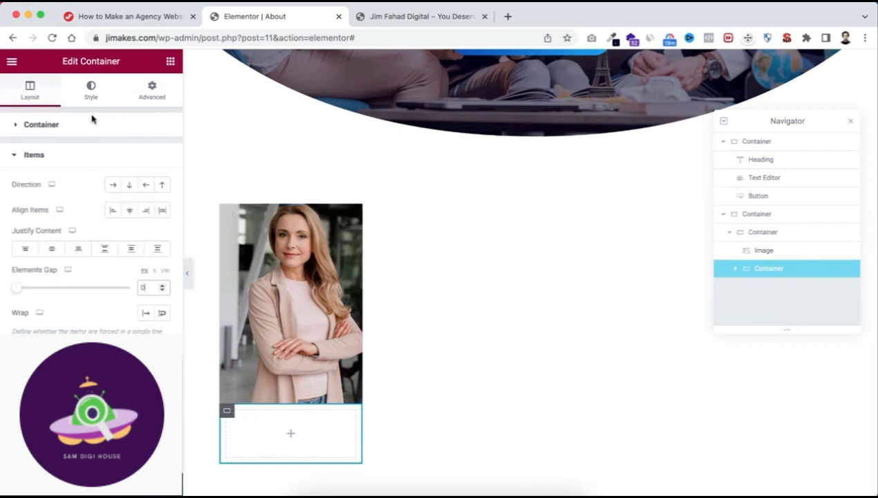
Give the nested container a classic background in dark navy #00183d and lower the colour's opacity so it is slightly transparent.
{"action": "left_click", "coordinate": [92, 90]}
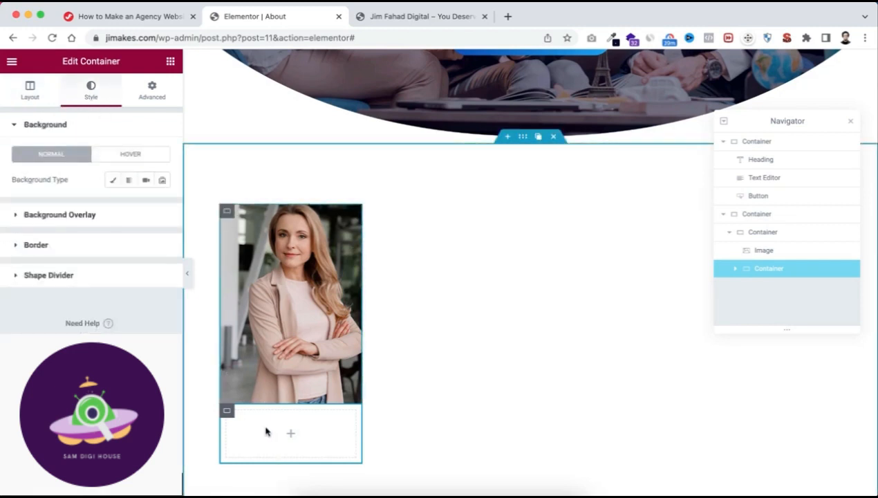
{"action": "left_click", "coordinate": [112, 179]}
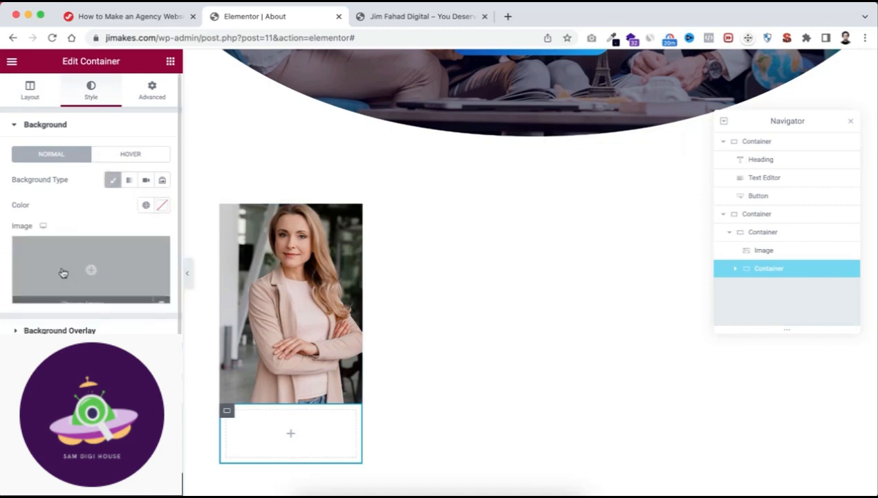
{"action": "left_click", "coordinate": [164, 206]}
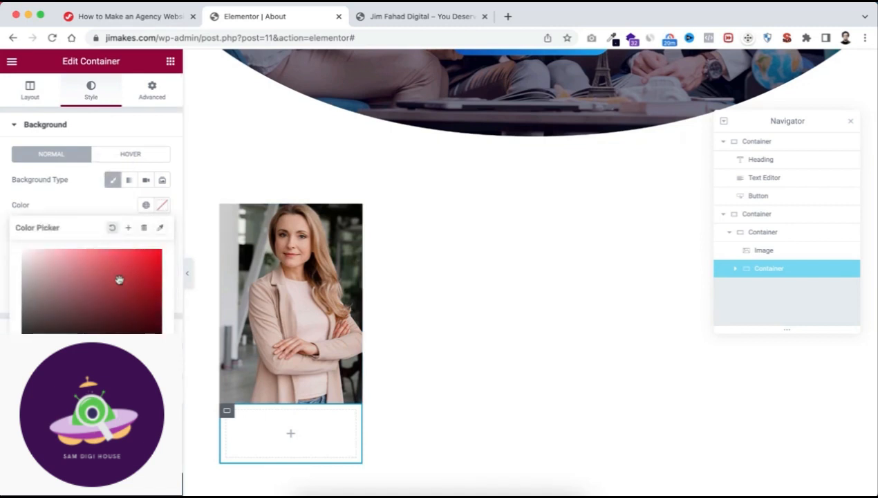
{"action": "type", "text": "#00183d"}
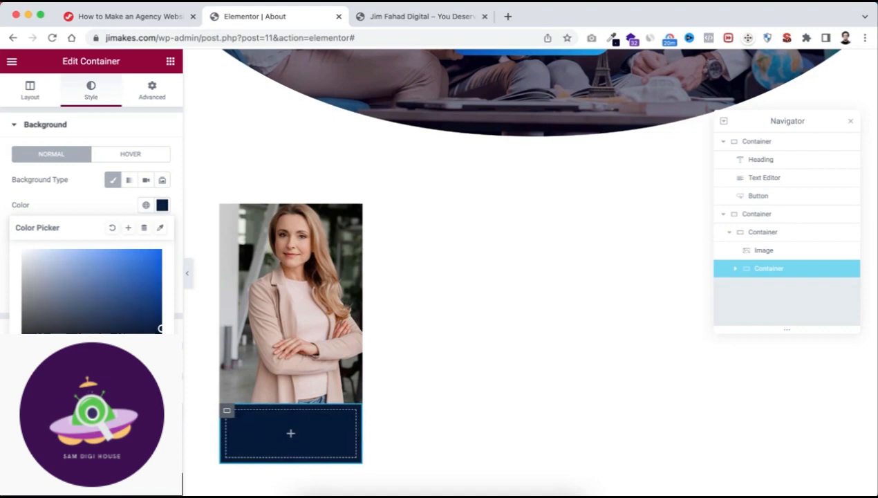
{"action": "left_click_drag", "start_coordinate": [161, 375], "coordinate": [144, 376]}
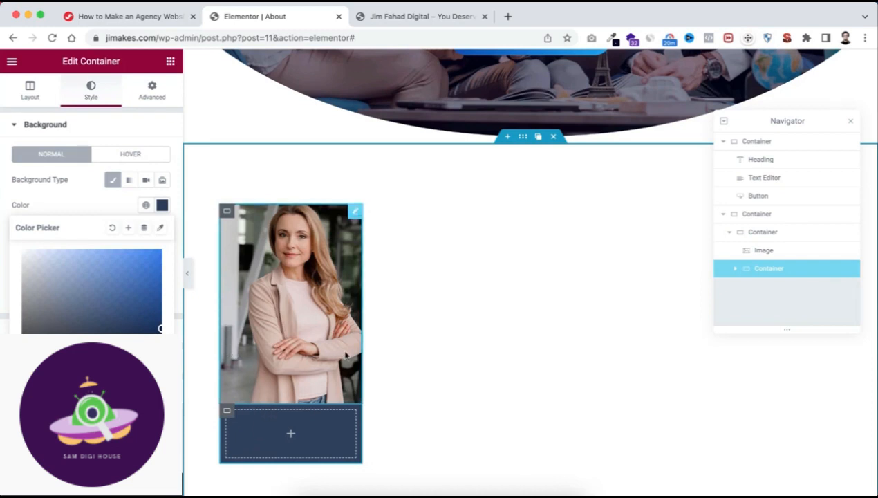
{"action": "left_click", "coordinate": [90, 208]}
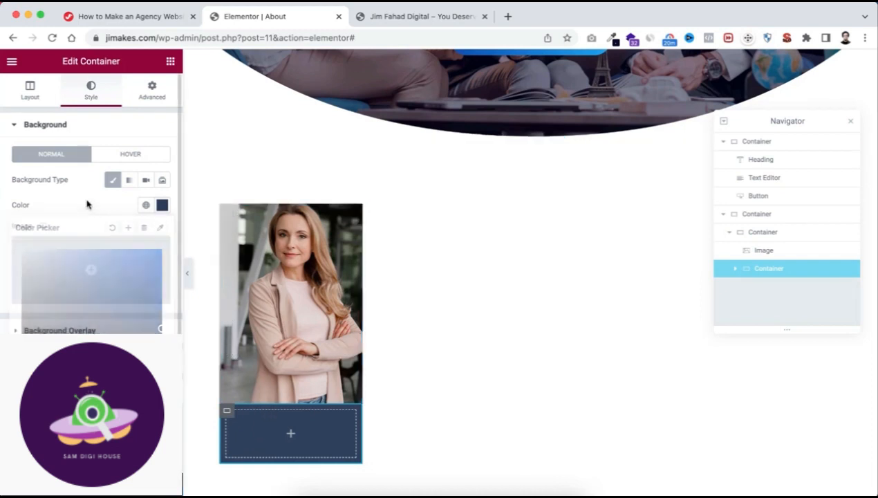
Unlink the nested container's margins, set the top margin to -97 px so it overlaps the photo's lower part, and preview the card.
{"action": "left_click", "coordinate": [155, 96]}
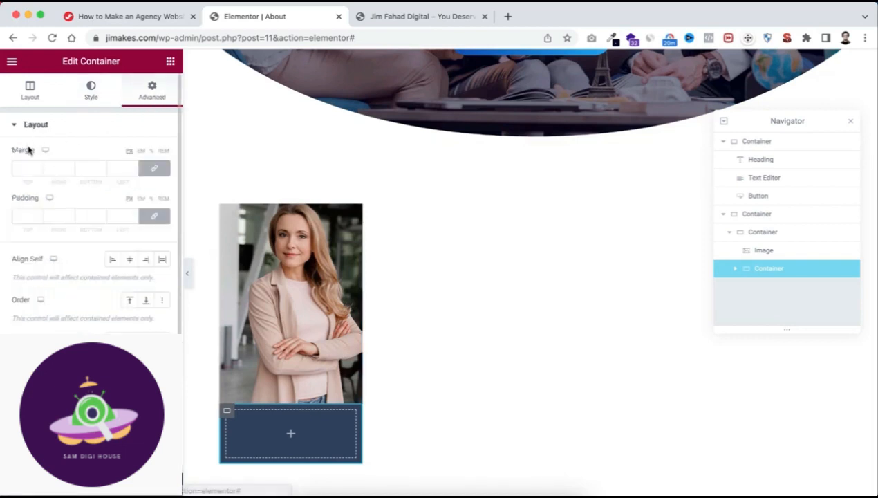
{"action": "left_click", "coordinate": [155, 170]}
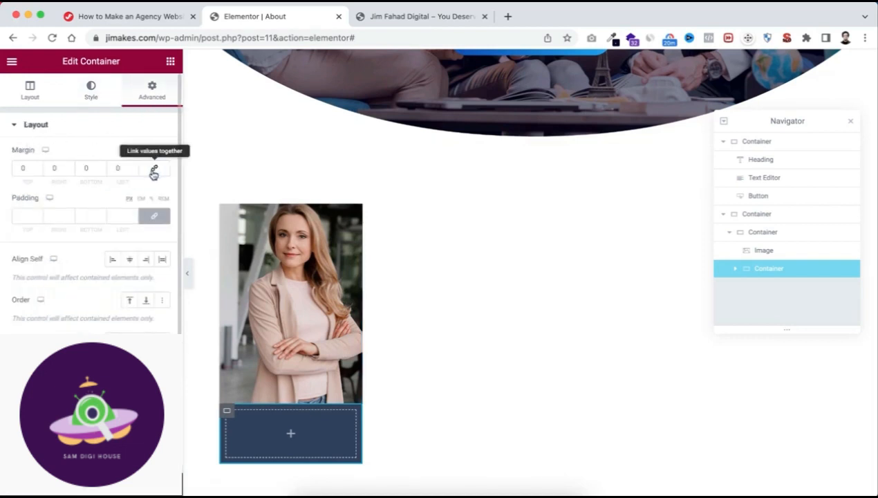
{"action": "double_click", "coordinate": [29, 166]}
{"action": "type", "text": "-1"}
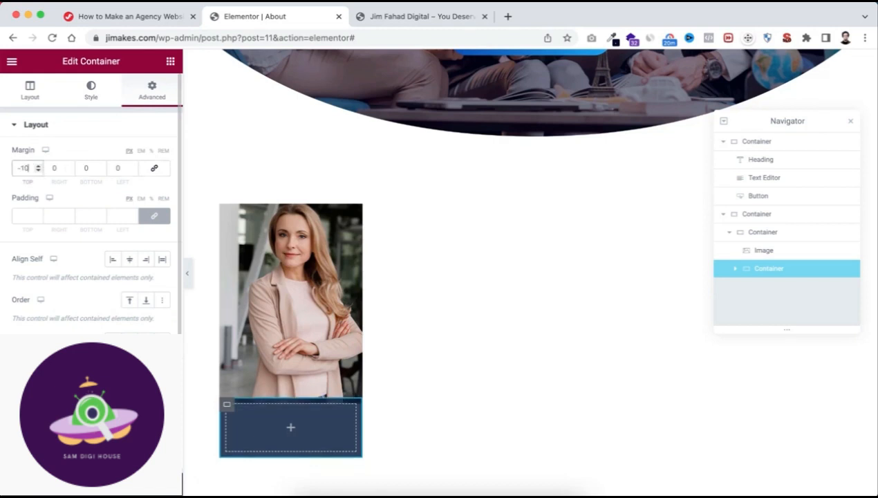
{"action": "type", "text": "00"}
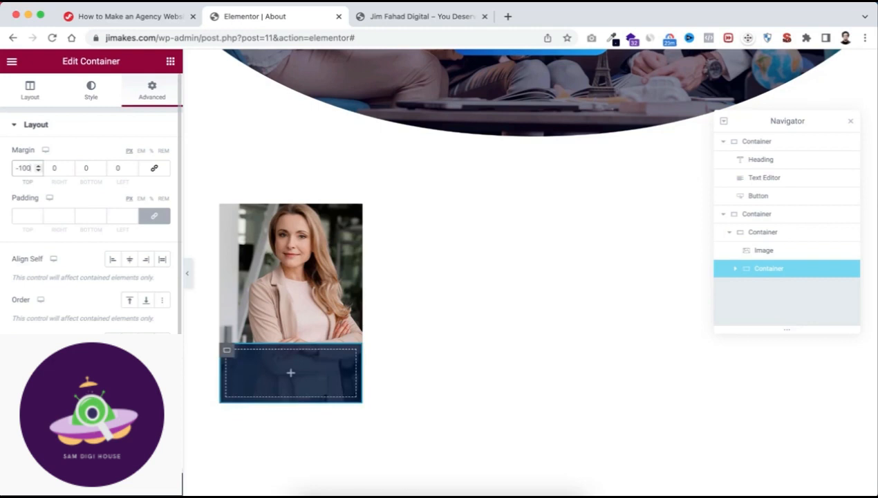
{"action": "key", "text": "Up"}
{"action": "key", "text": "Up"}
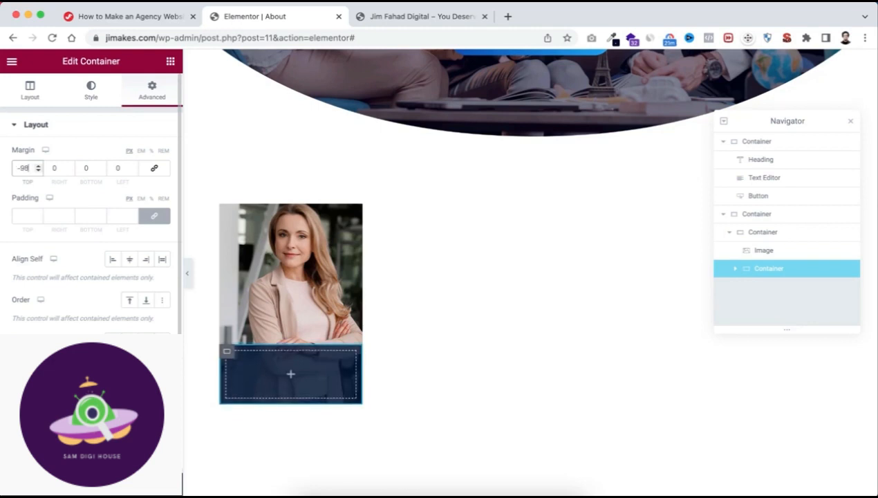
{"action": "key", "text": "Up"}
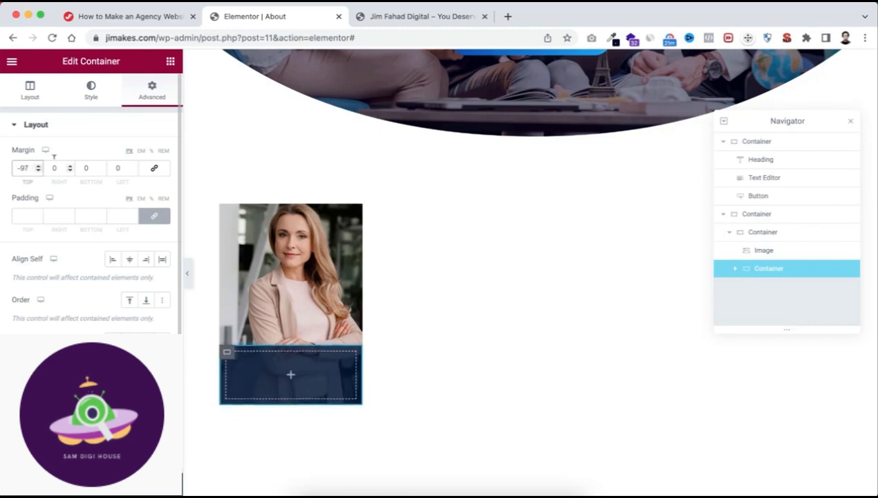
{"action": "left_click", "coordinate": [187, 278]}
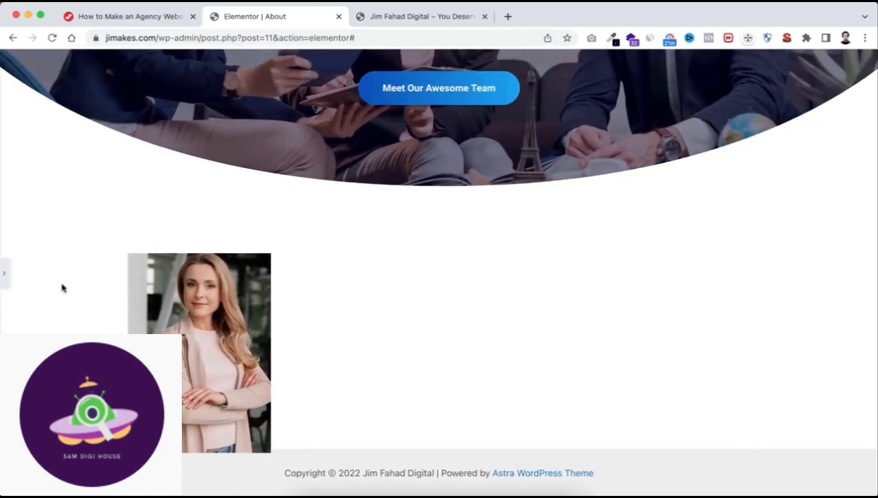
{"action": "left_click", "coordinate": [5, 276]}
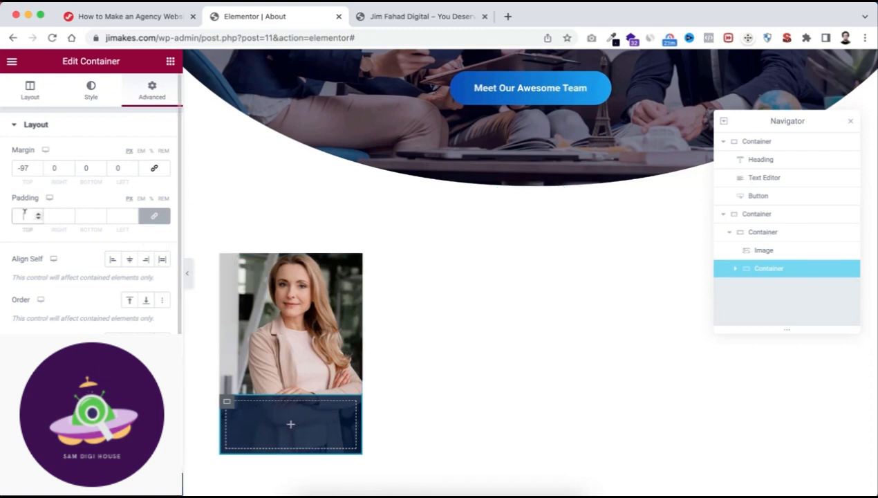
Set the nested container's padding to 25 px top and bottom and 15 px left and right.
{"action": "type", "text": "25"}
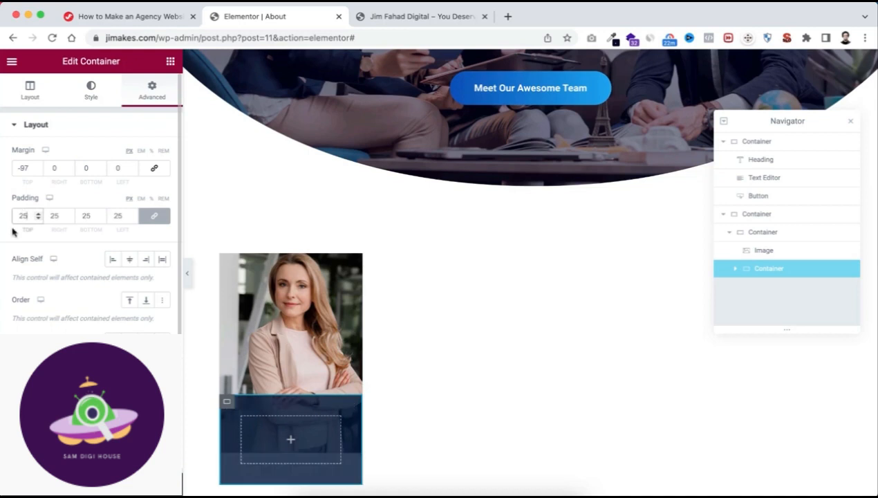
{"action": "left_click", "coordinate": [154, 217]}
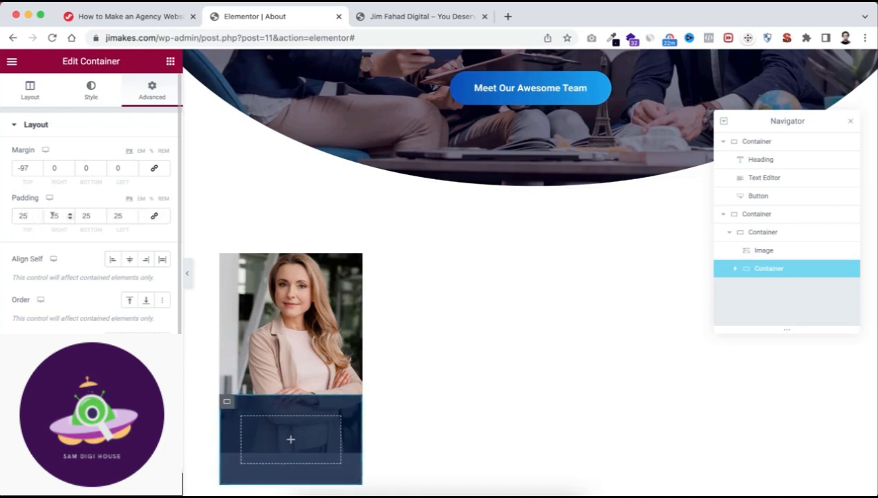
{"action": "double_click", "coordinate": [53, 215]}
{"action": "type", "text": "15"}
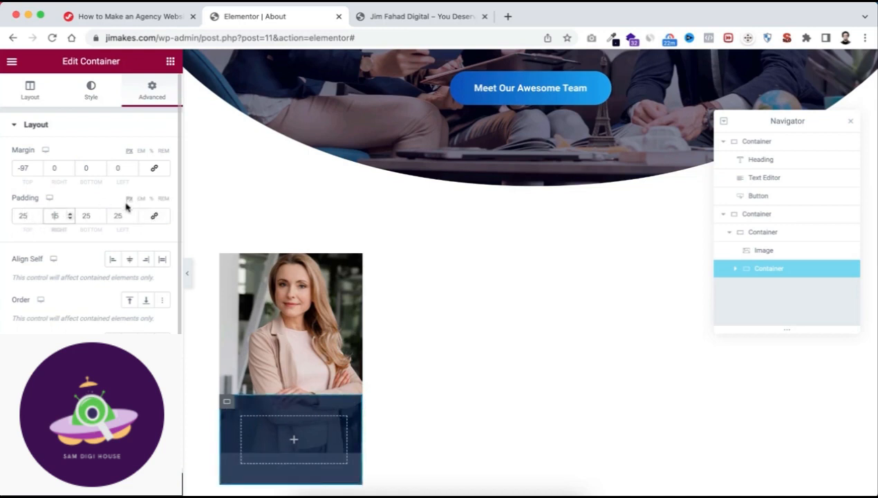
{"action": "double_click", "coordinate": [118, 215]}
{"action": "type", "text": "15"}
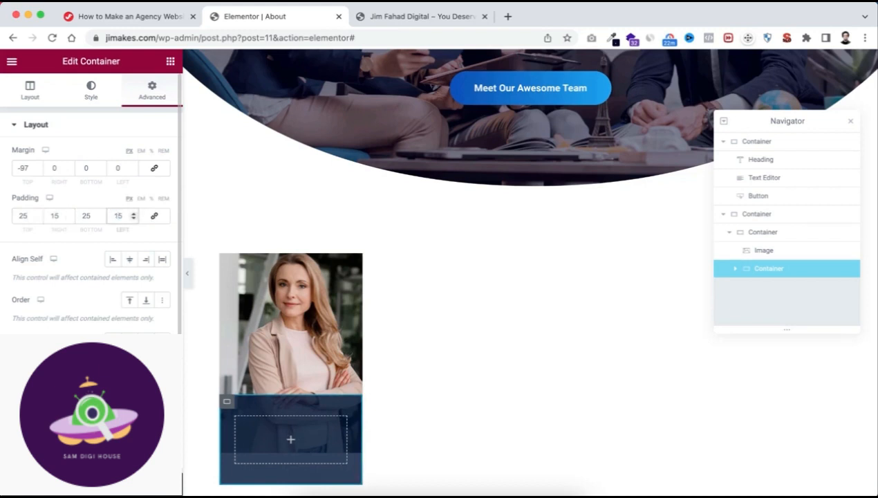
Add a Heading widget inside the navy container that overlaps the team member photo.
{"action": "scroll", "coordinate": [291, 422], "scroll_direction": "down", "scroll_amount": 1}
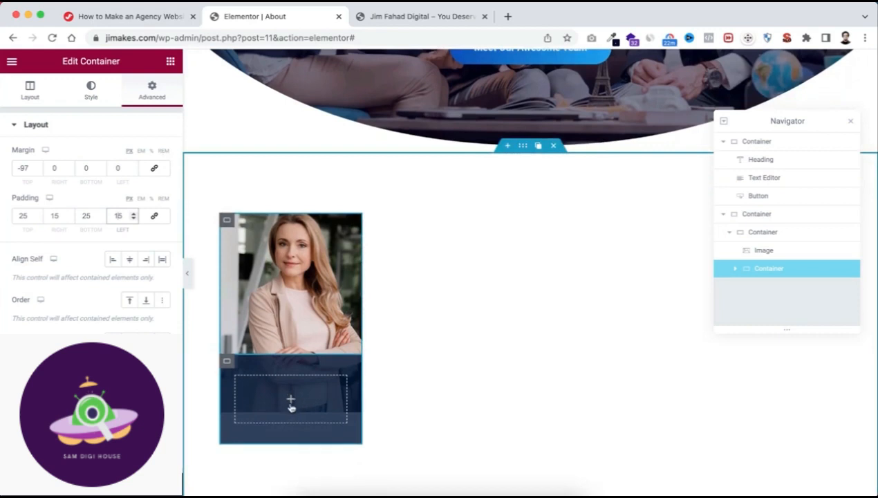
{"action": "left_click", "coordinate": [291, 401]}
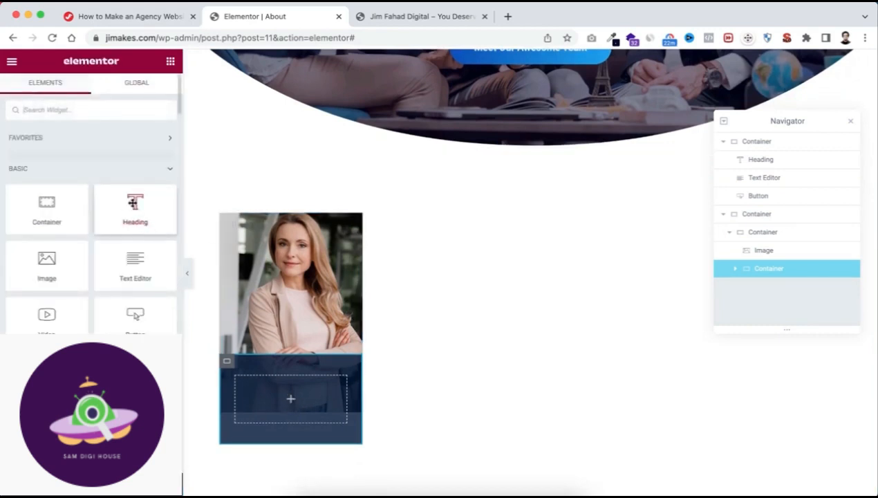
{"action": "left_click_drag", "start_coordinate": [134, 202], "coordinate": [280, 383]}
{"action": "left_click_drag", "start_coordinate": [130, 204], "coordinate": [286, 393]}
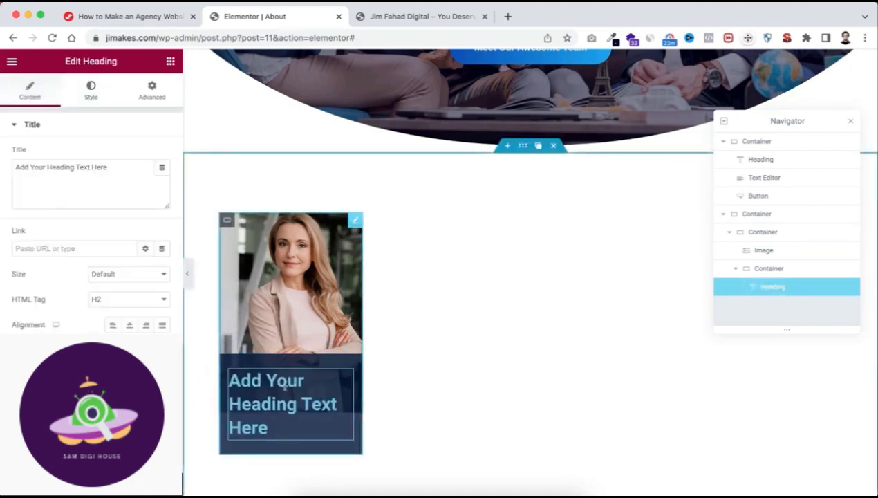
Replace the heading's placeholder title with the team member's name and center-align it.
{"action": "left_click", "coordinate": [116, 167]}
{"action": "left_click_drag", "start_coordinate": [116, 167], "coordinate": [2, 164]}
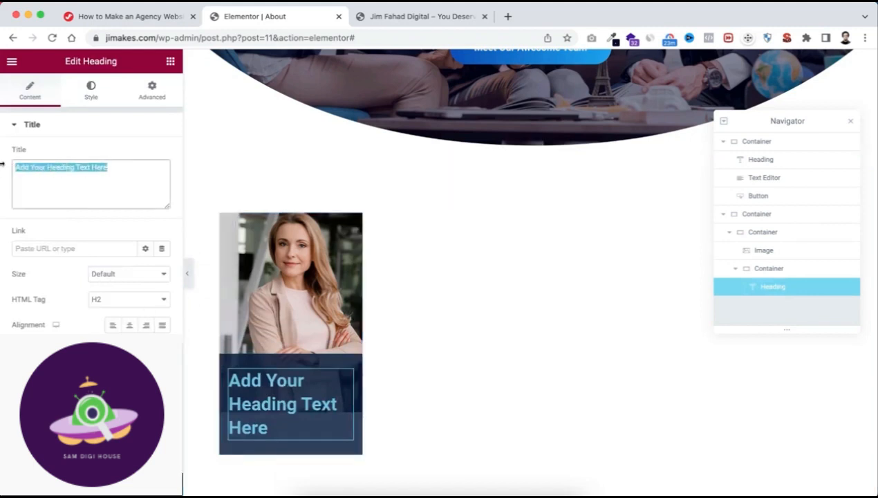
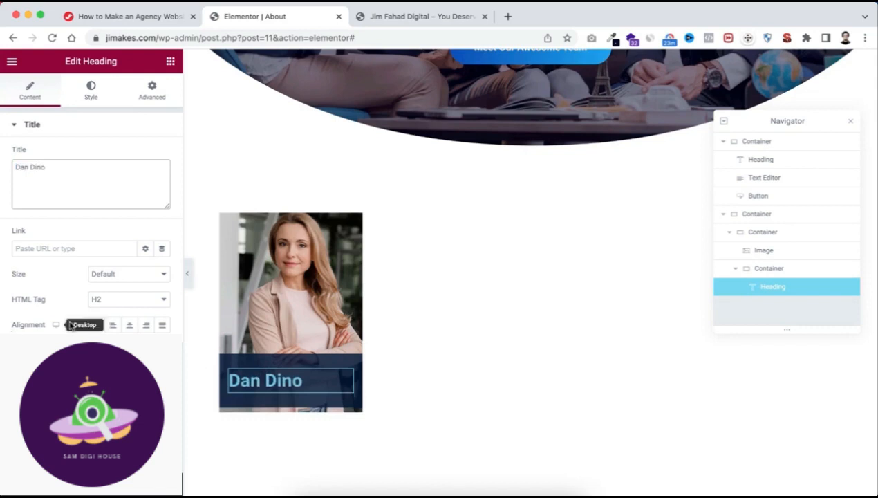
{"action": "left_click", "coordinate": [130, 325]}
Set the text color of the team member's name heading to white.
{"action": "left_click", "coordinate": [91, 94]}
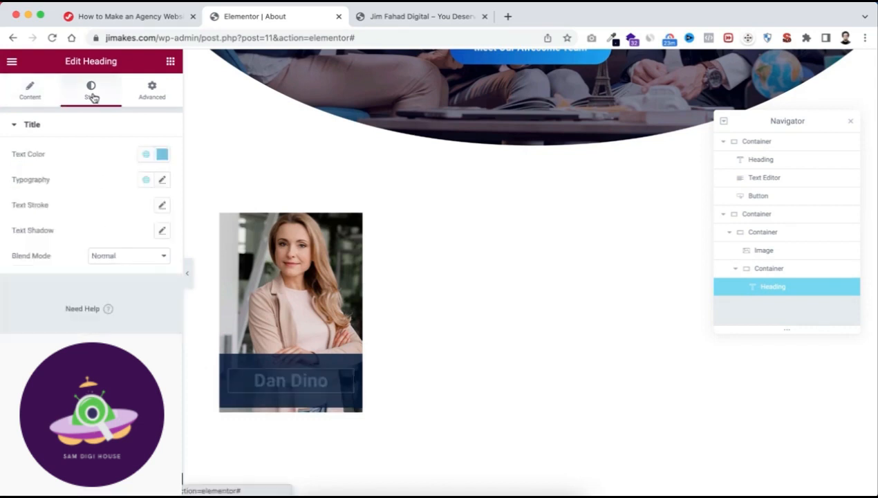
{"action": "left_click", "coordinate": [162, 153]}
{"action": "left_click_drag", "start_coordinate": [81, 214], "coordinate": [2, 197]}
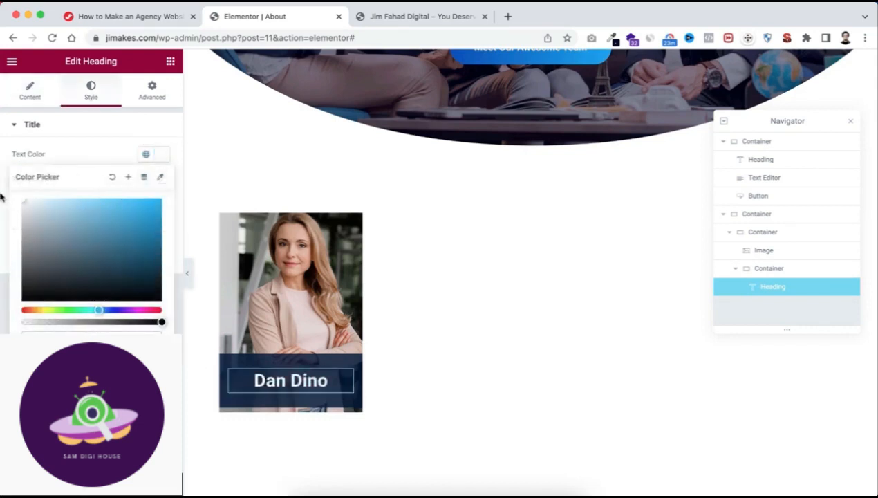
{"action": "double_click", "coordinate": [65, 154]}
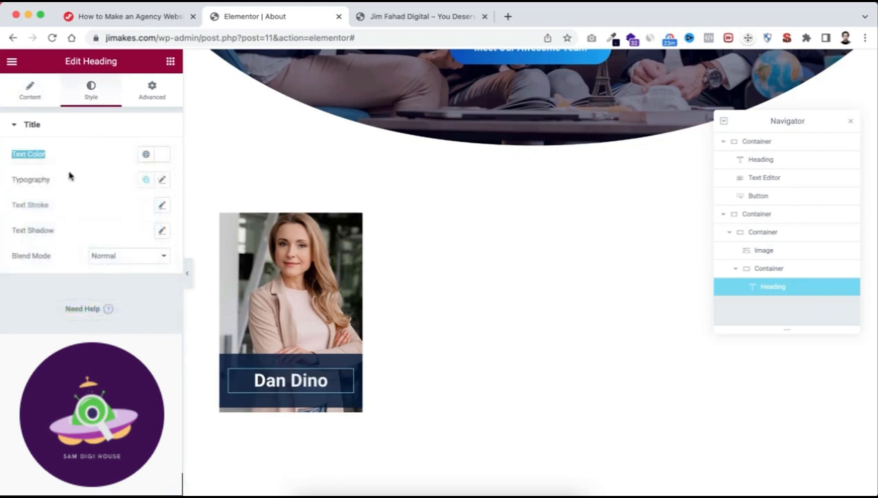
Set the name heading's typography to Fira Sans Condensed, size 22 px and weight 700.
{"action": "left_click", "coordinate": [161, 180]}
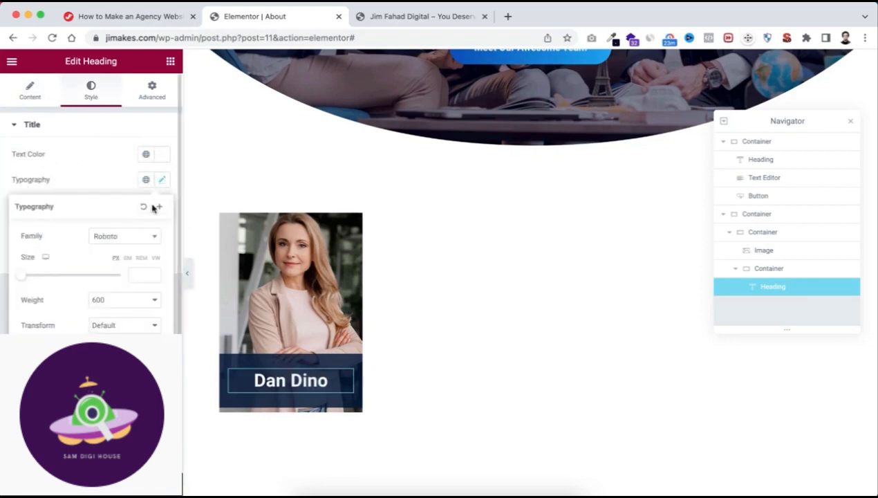
{"action": "left_click", "coordinate": [119, 239]}
{"action": "type", "text": "fira sa"}
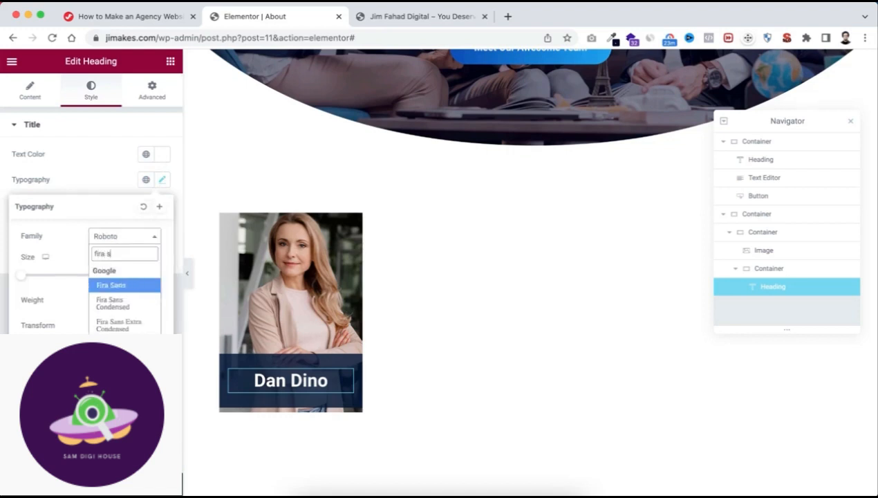
{"action": "left_click", "coordinate": [119, 305]}
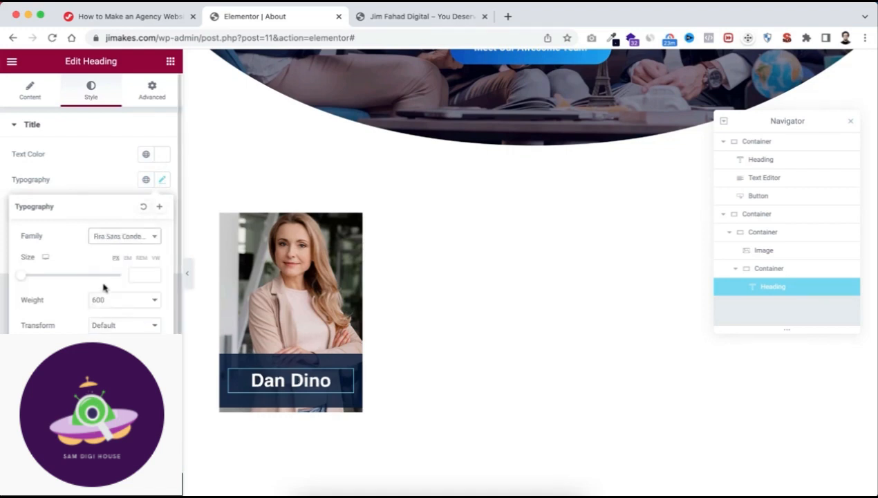
{"action": "left_click", "coordinate": [138, 274]}
{"action": "type", "text": "20"}
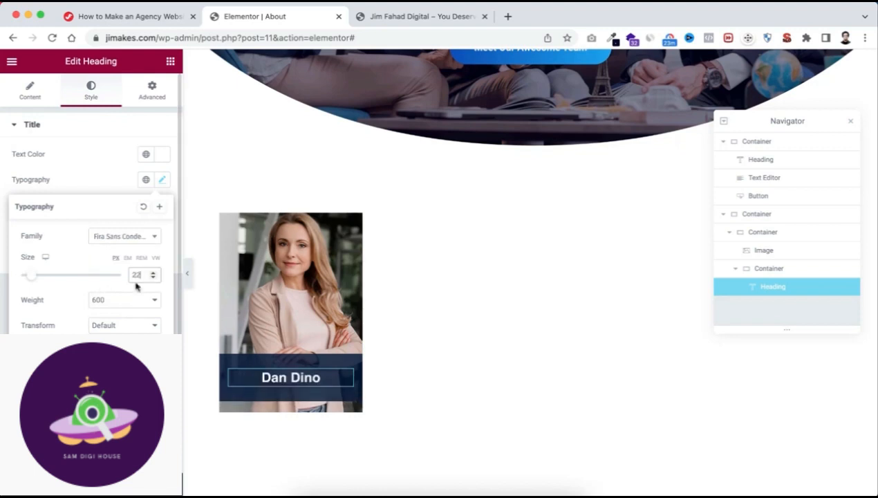
{"action": "left_click", "coordinate": [121, 302]}
{"action": "left_click", "coordinate": [118, 314]}
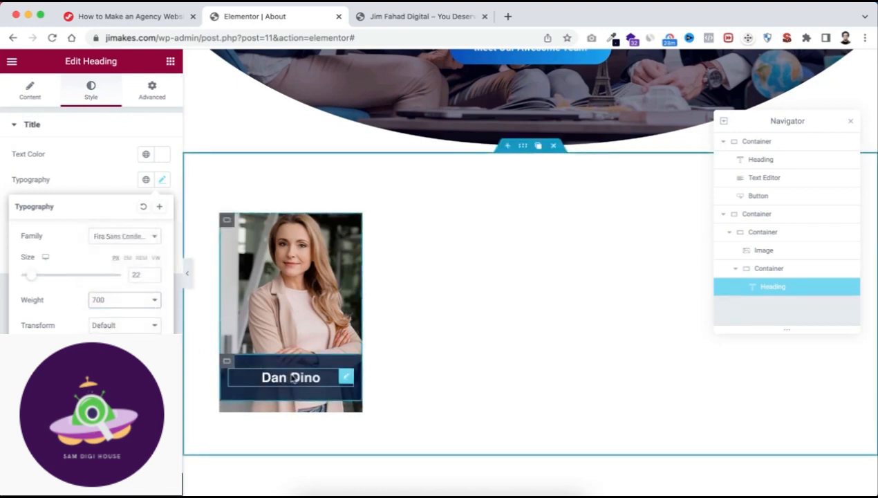
Duplicate the team member's name heading inside the navy container.
{"action": "left_click", "coordinate": [333, 378]}
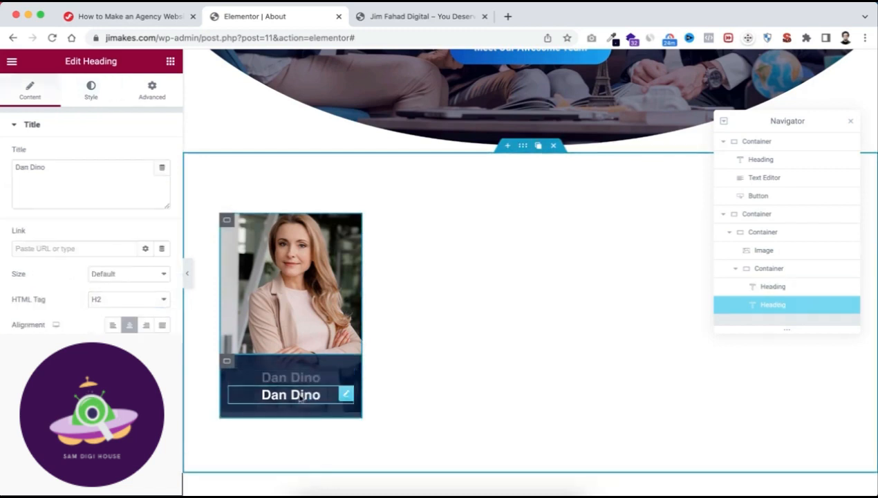
Replace the duplicated heading's title with "Lead Designer".
{"action": "left_click", "coordinate": [75, 171]}
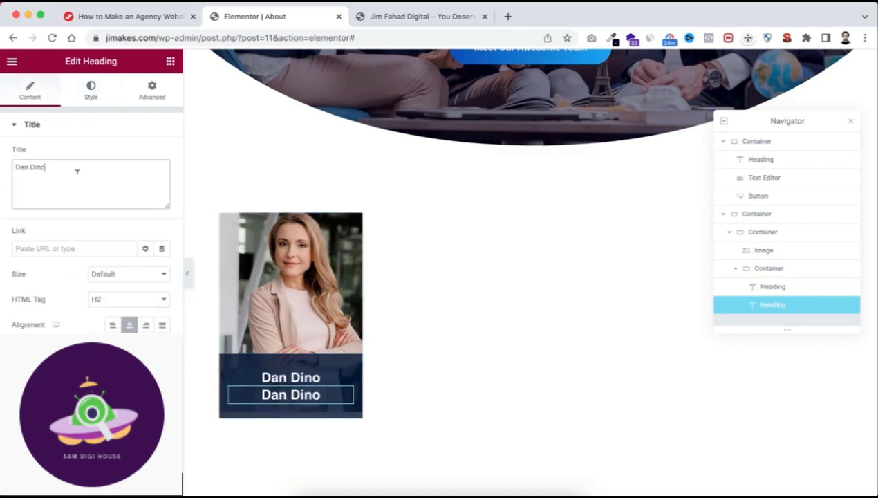
{"action": "key", "text": "super+a"}
{"action": "type", "text": "U"}
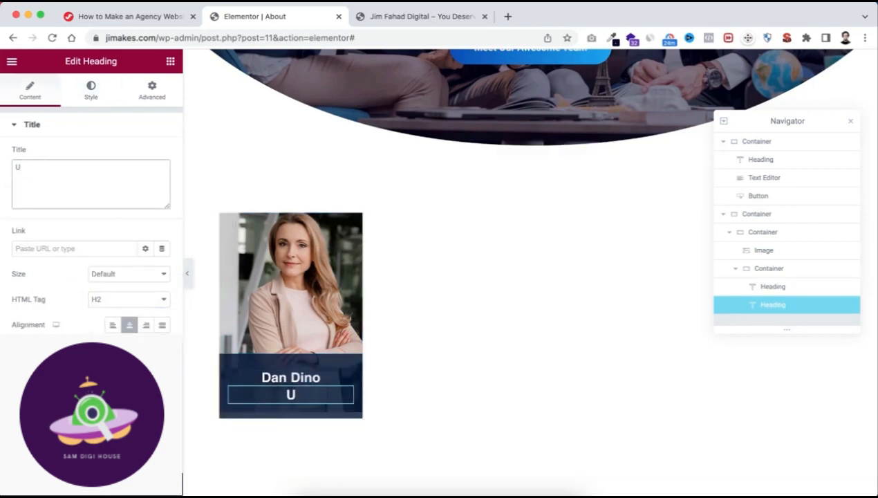
{"action": "key", "text": "BackSpace"}
{"action": "type", "text": "Lead Designer"}
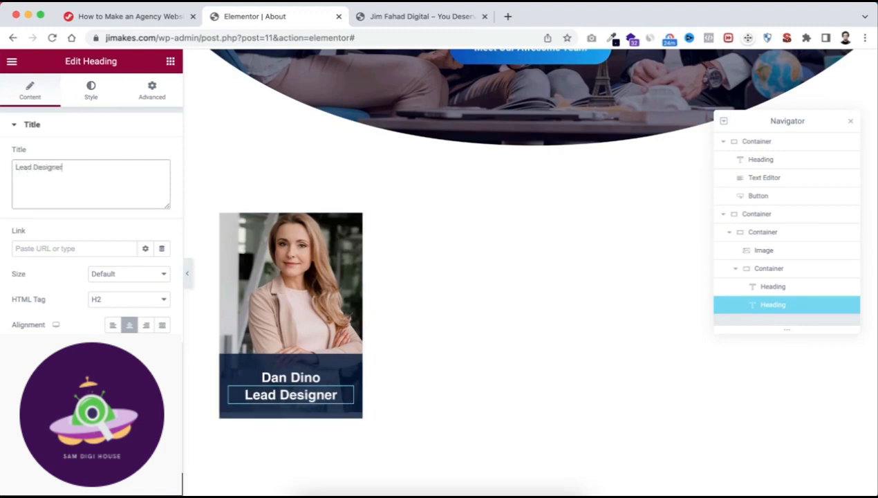
Set the "Lead Designer" heading's typography to size 14 px and weight 400, and preview the card without the editing panel.
{"action": "left_click", "coordinate": [92, 90]}
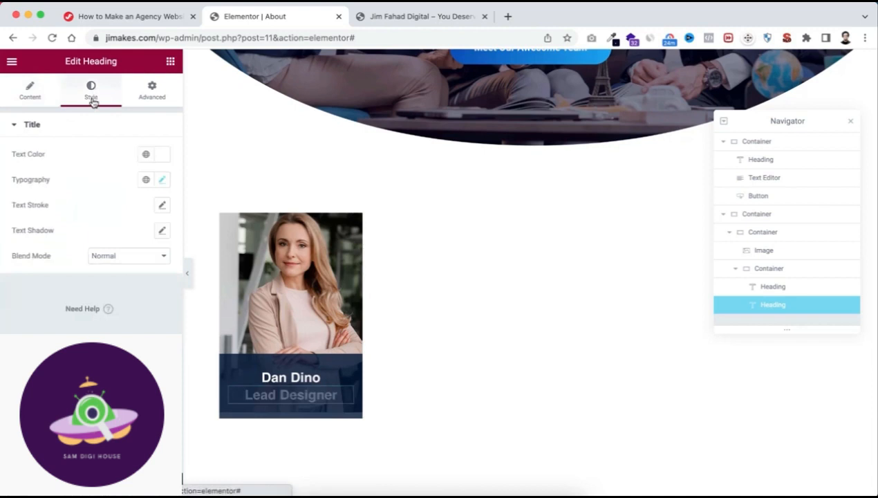
{"action": "left_click", "coordinate": [162, 180]}
{"action": "double_click", "coordinate": [141, 271]}
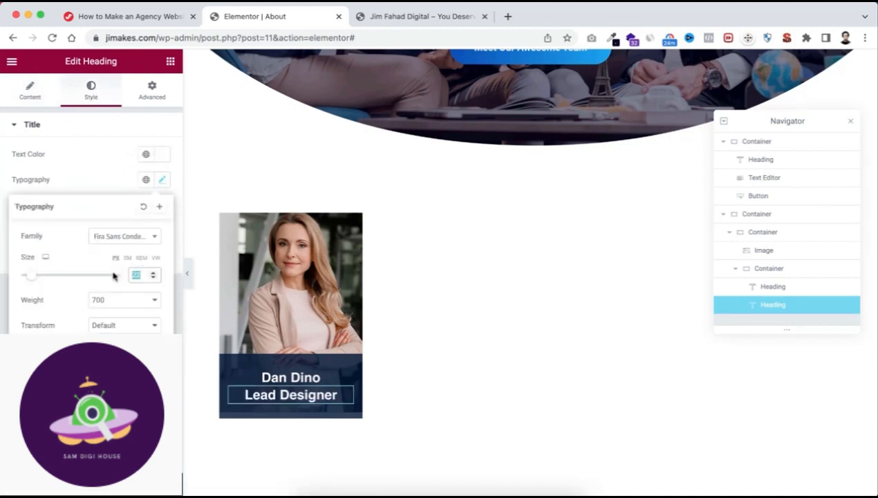
{"action": "type", "text": "14"}
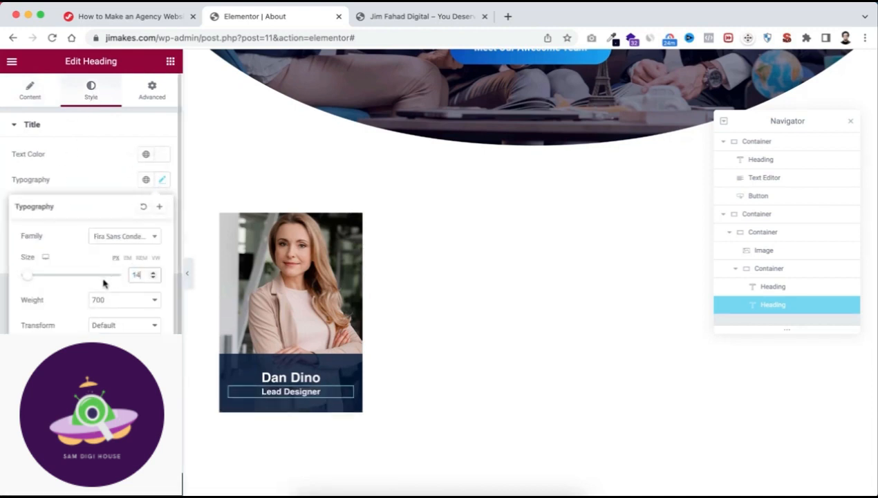
{"action": "left_click", "coordinate": [99, 302]}
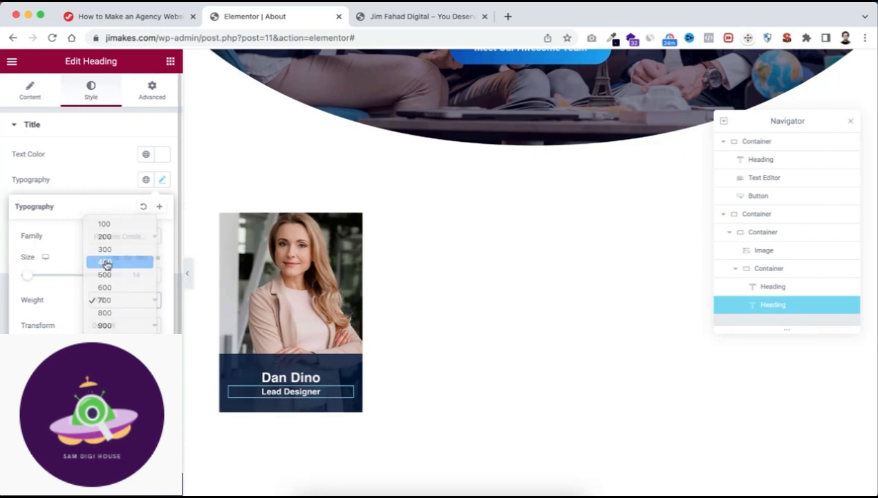
{"action": "left_click", "coordinate": [107, 263]}
{"action": "left_click", "coordinate": [108, 179]}
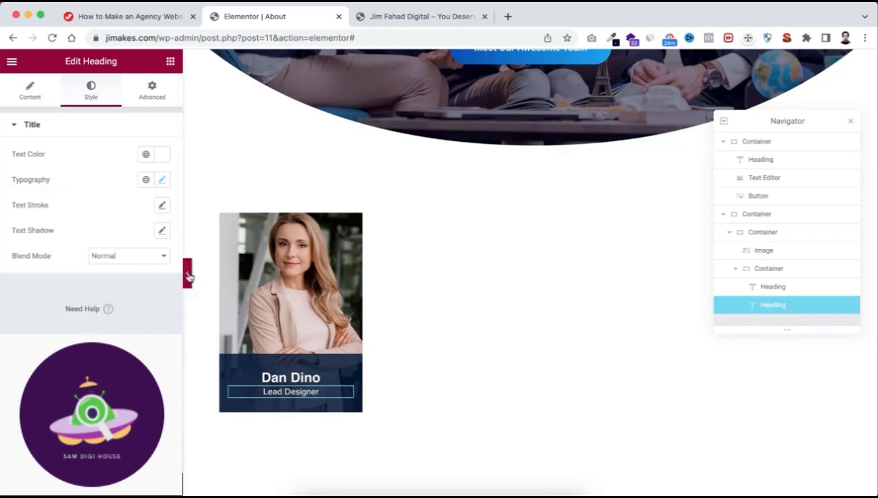
{"action": "left_click", "coordinate": [189, 276]}
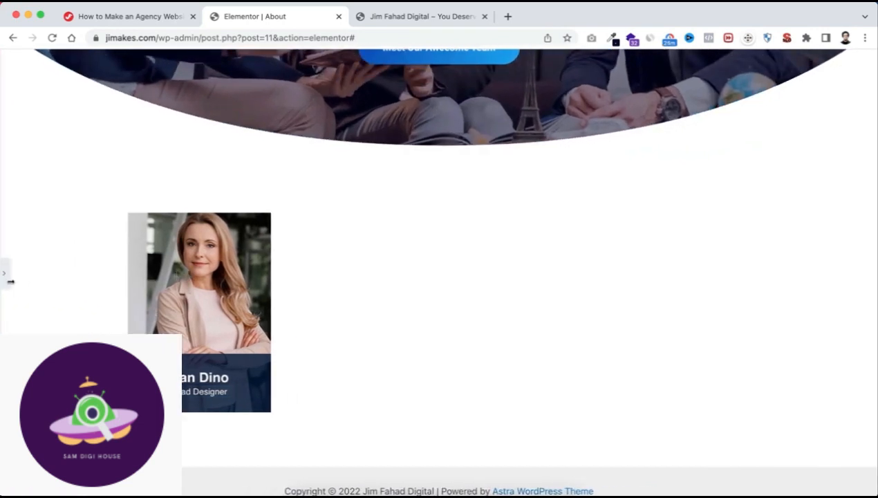
{"action": "left_click", "coordinate": [4, 277]}
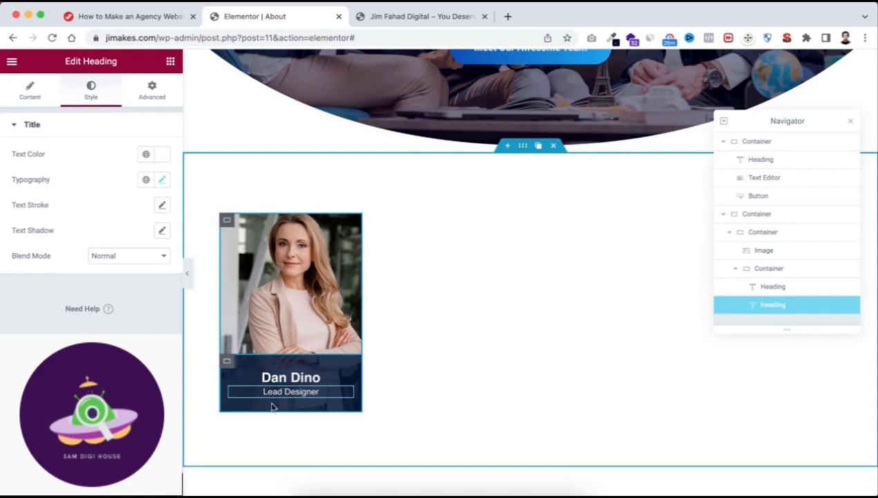
Find the Social Icons widget and place it directly below the navy caption container, inside the team member's card container.
{"action": "mouse_move", "coordinate": [229, 363]}
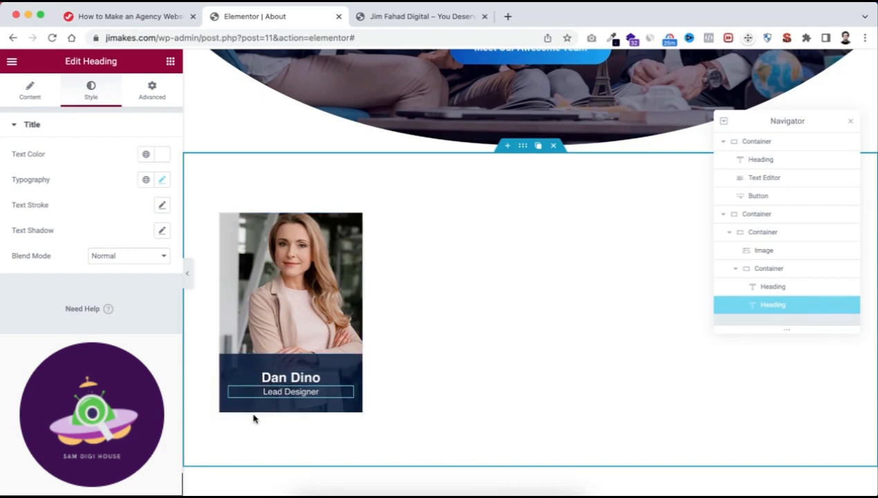
{"action": "left_click", "coordinate": [170, 61]}
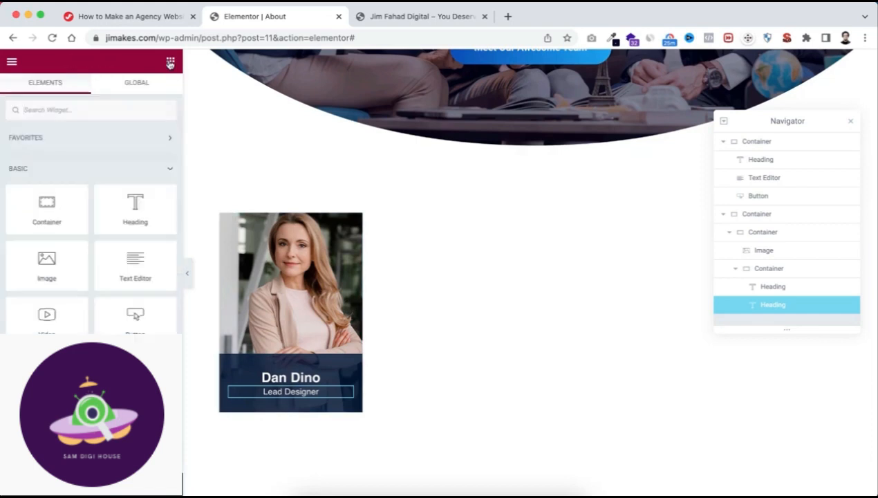
{"action": "type", "text": "social"}
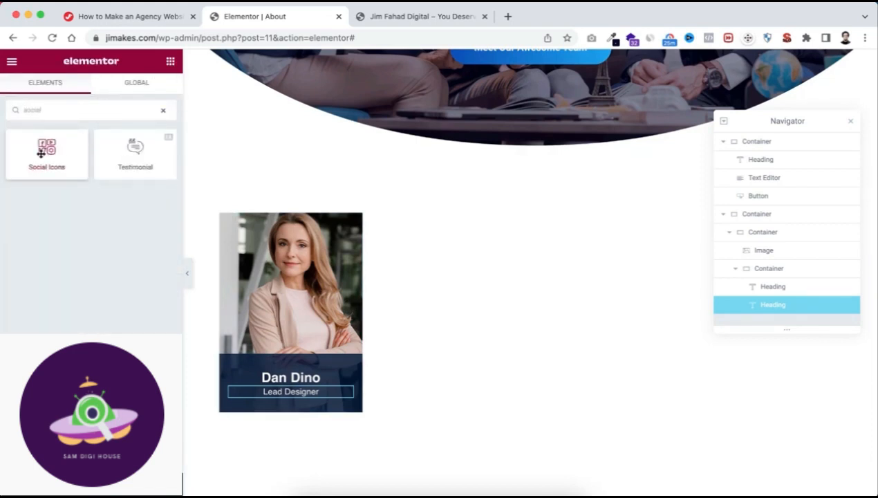
{"action": "left_click_drag", "start_coordinate": [41, 153], "coordinate": [251, 405]}
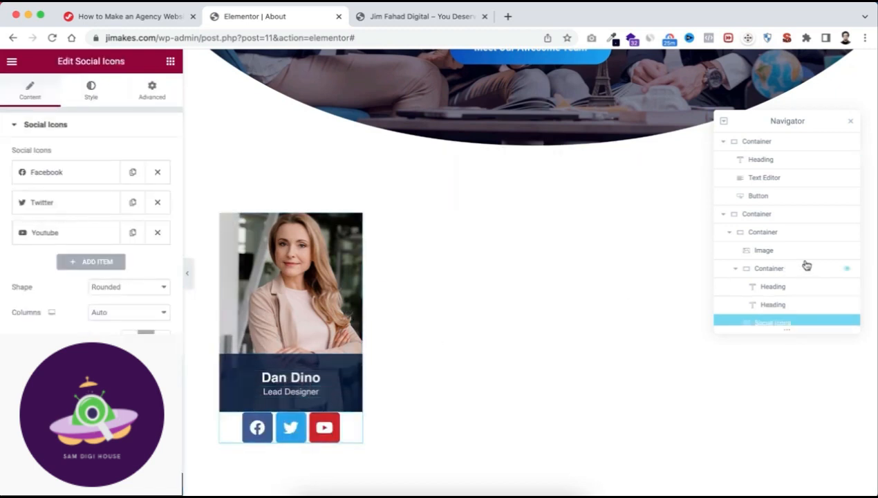
{"action": "scroll", "coordinate": [784, 285], "scroll_direction": "down", "scroll_amount": 1}
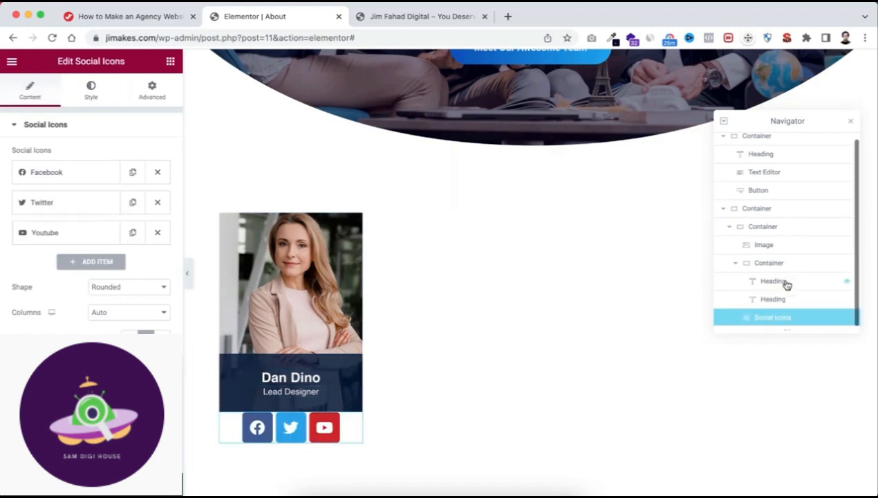
{"action": "left_click", "coordinate": [737, 266]}
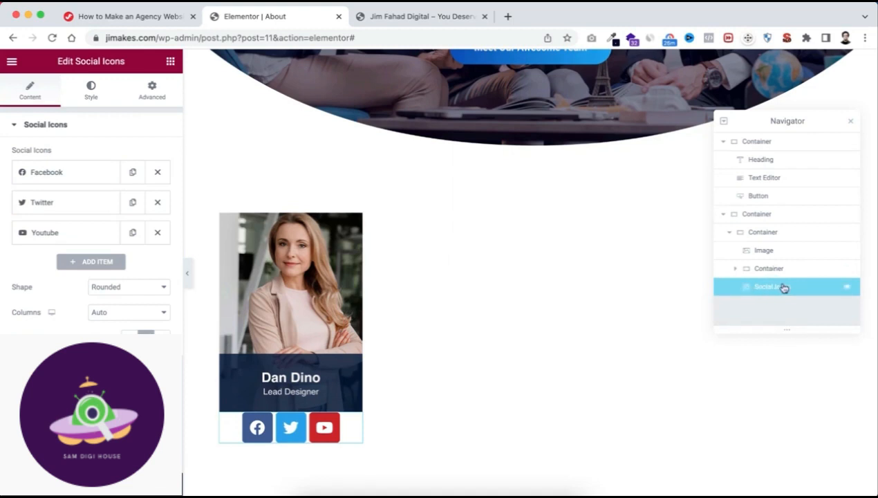
{"action": "left_click", "coordinate": [736, 269]}
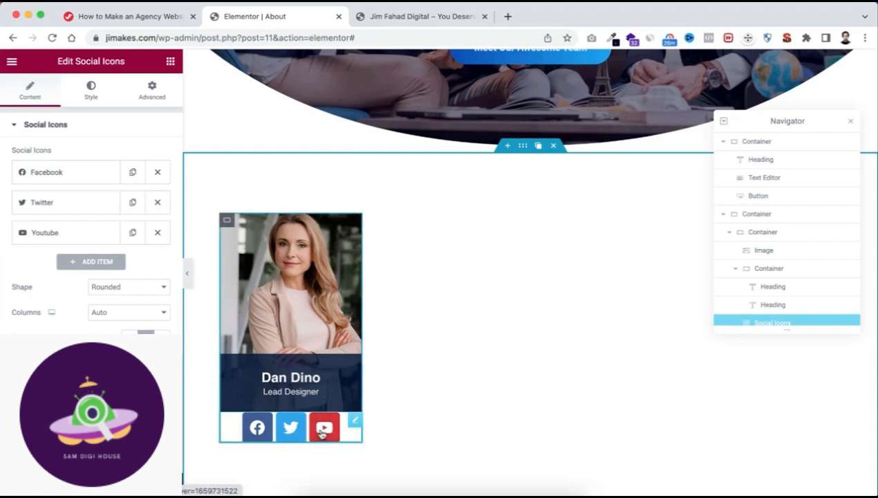
Add a fourth item to the social icons and change its icon to Instagram from the icon library.
{"action": "left_click", "coordinate": [97, 263]}
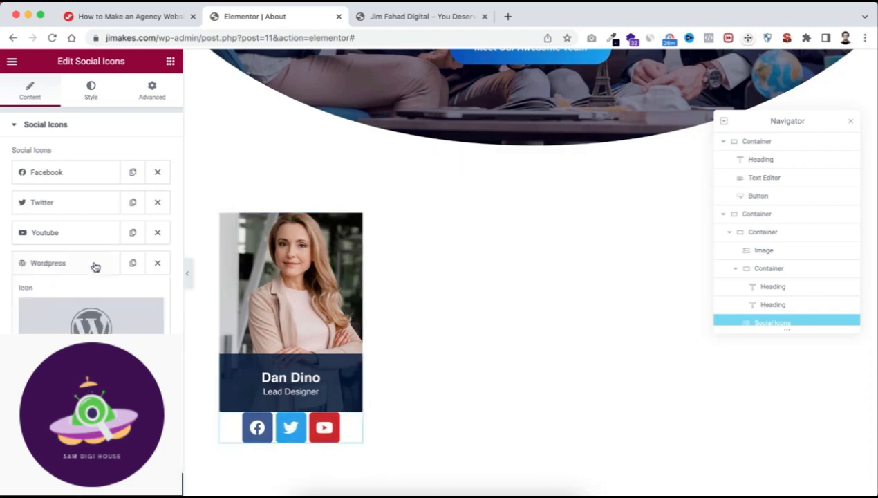
{"action": "left_click", "coordinate": [98, 324]}
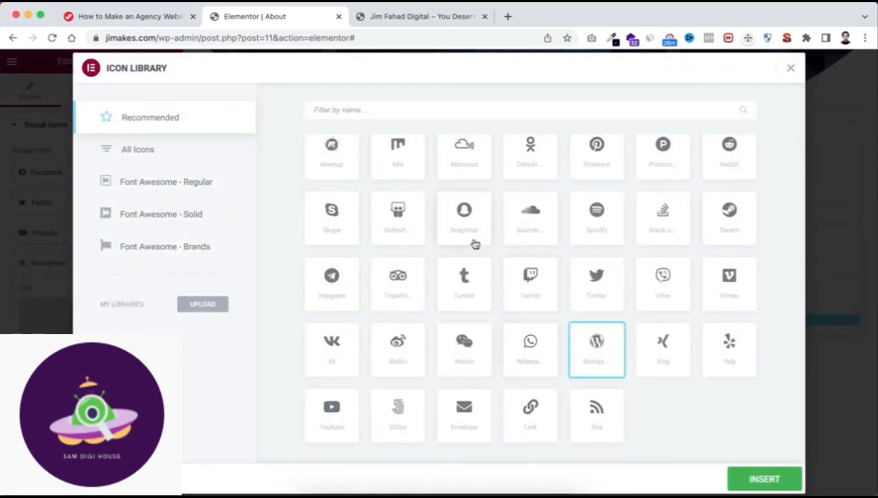
{"action": "scroll", "coordinate": [467, 256], "scroll_direction": "up", "scroll_amount": 1}
{"action": "scroll", "coordinate": [480, 212], "scroll_direction": "up", "scroll_amount": 4}
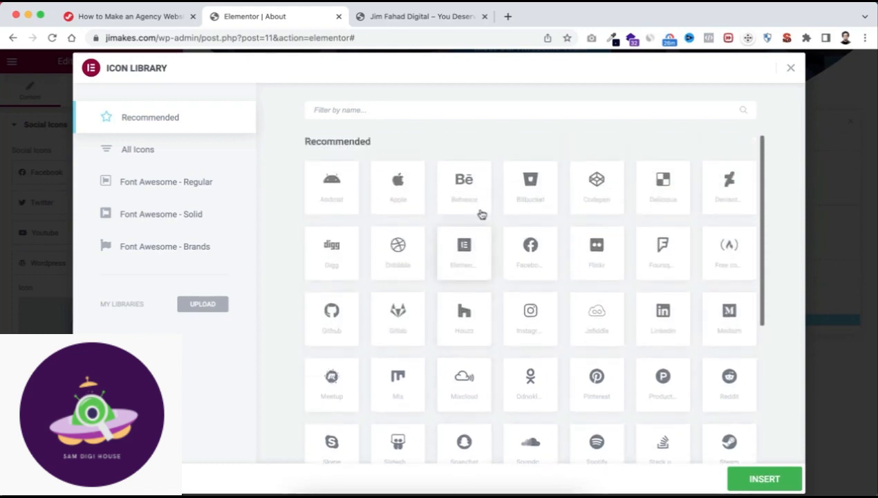
{"action": "scroll", "coordinate": [500, 308], "scroll_direction": "down", "scroll_amount": 1}
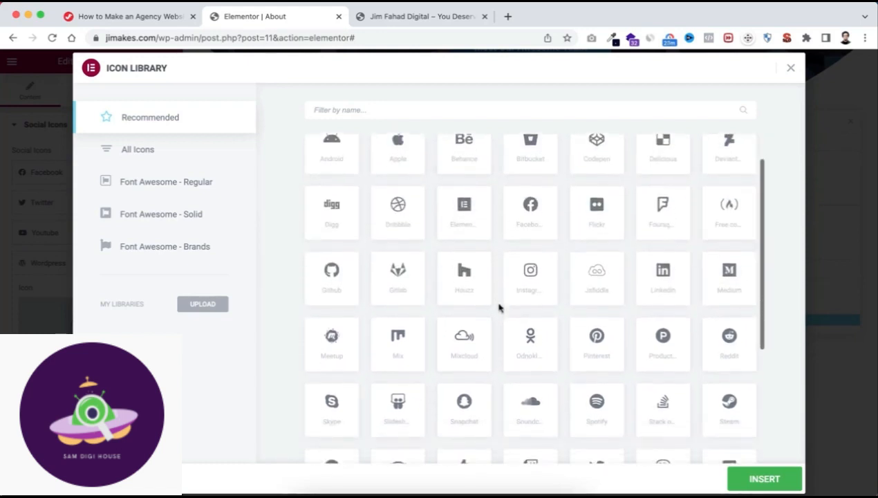
{"action": "left_click", "coordinate": [528, 289]}
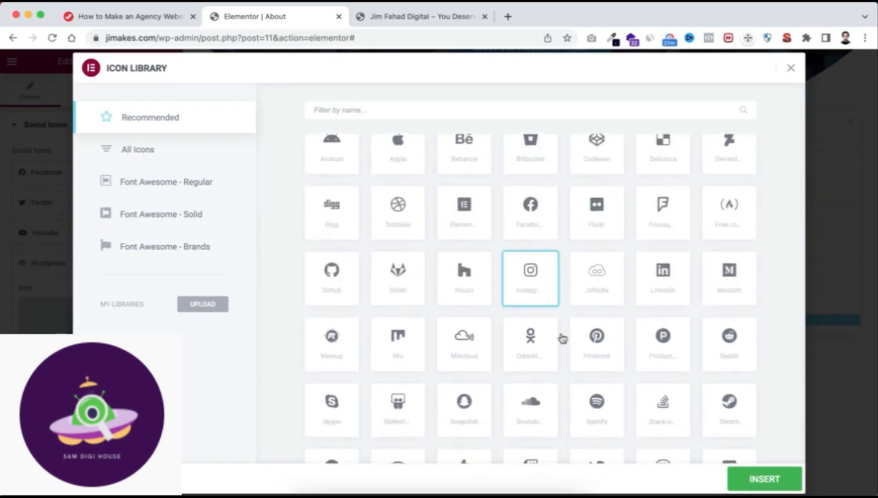
{"action": "left_click", "coordinate": [756, 477]}
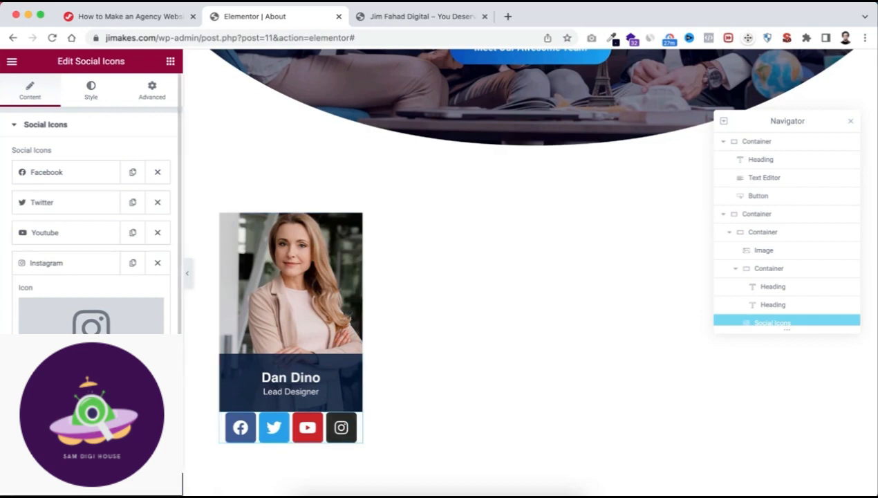
Look through the link settings of the Facebook, Twitter and Youtube icon items.
{"action": "left_click", "coordinate": [60, 176]}
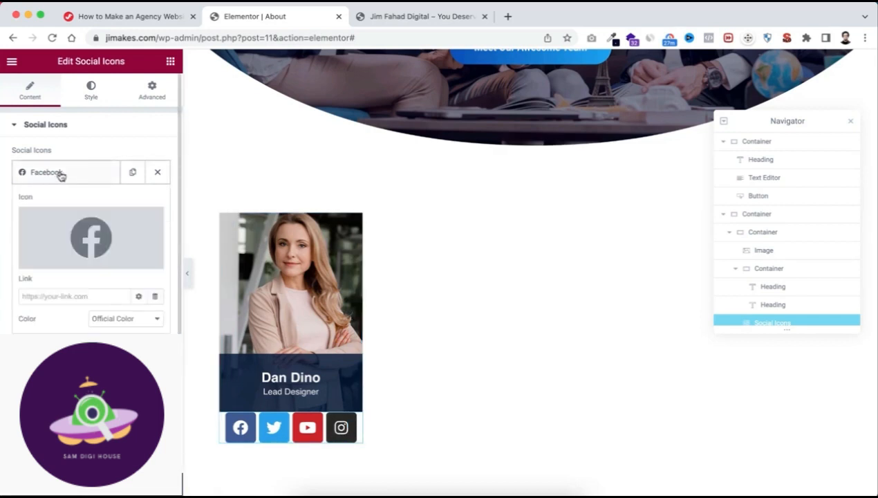
{"action": "left_click", "coordinate": [33, 295]}
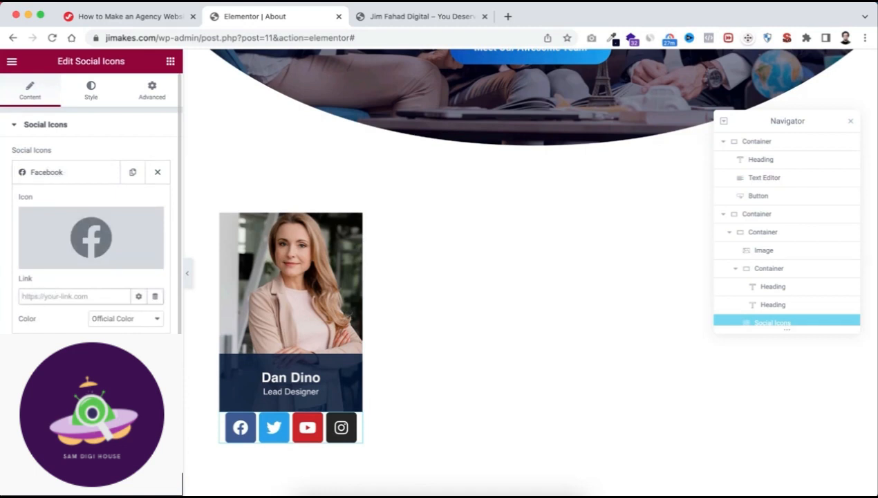
{"action": "left_click", "coordinate": [61, 352]}
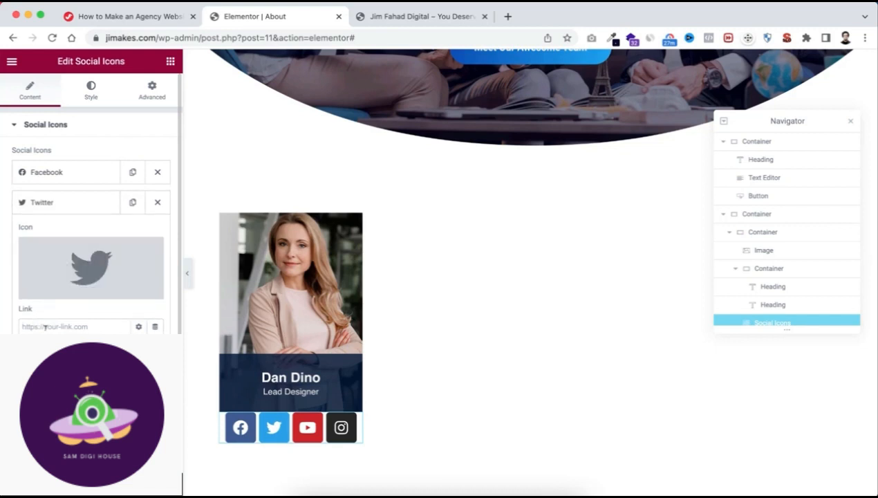
{"action": "left_click", "coordinate": [61, 383]}
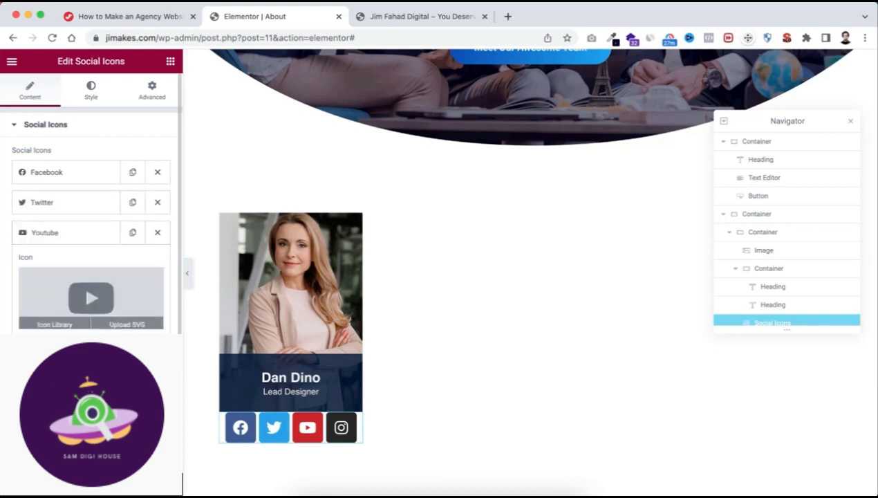
{"action": "left_click", "coordinate": [79, 232]}
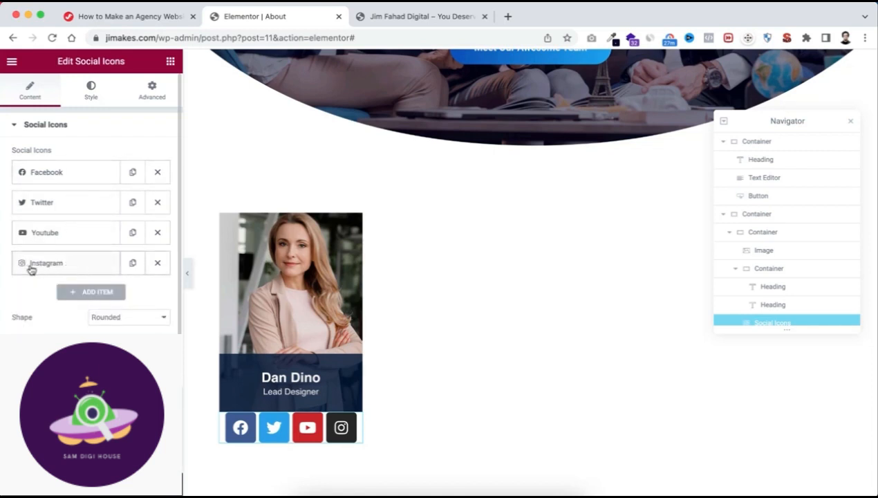
Remove the Instagram item from the social icons and set the icon shape to Square.
{"action": "left_click", "coordinate": [157, 263]}
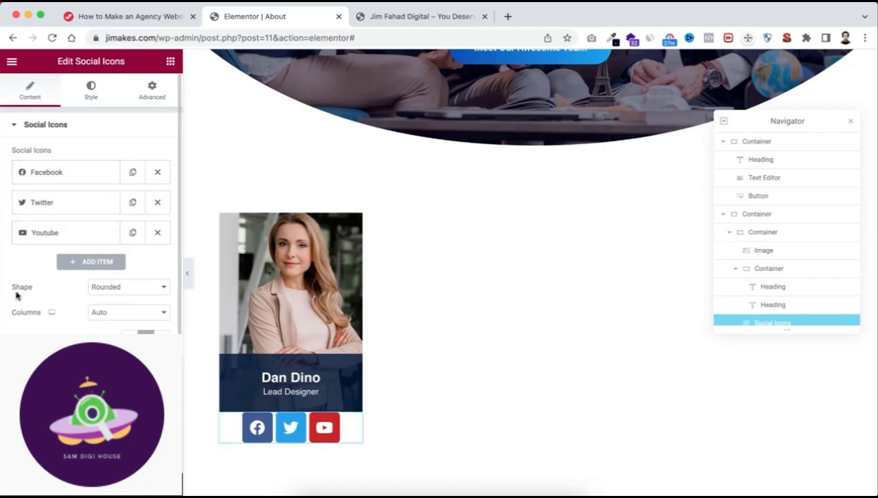
{"action": "left_click", "coordinate": [128, 287]}
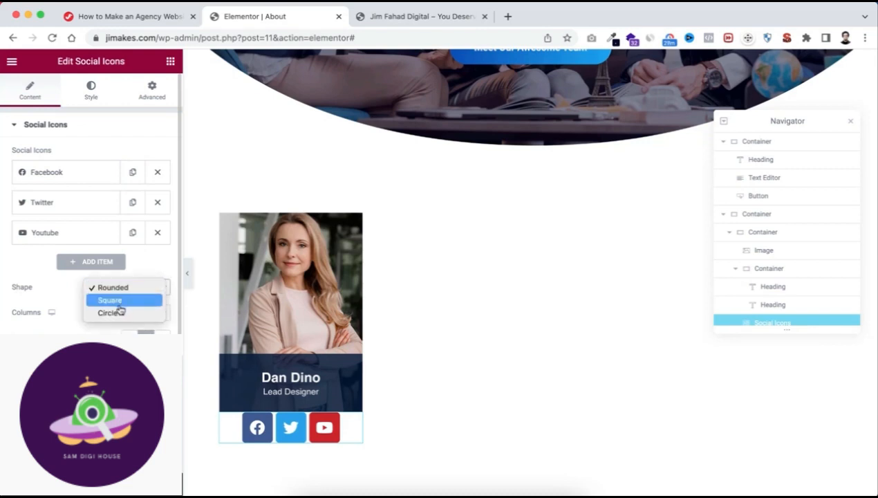
{"action": "left_click", "coordinate": [122, 302]}
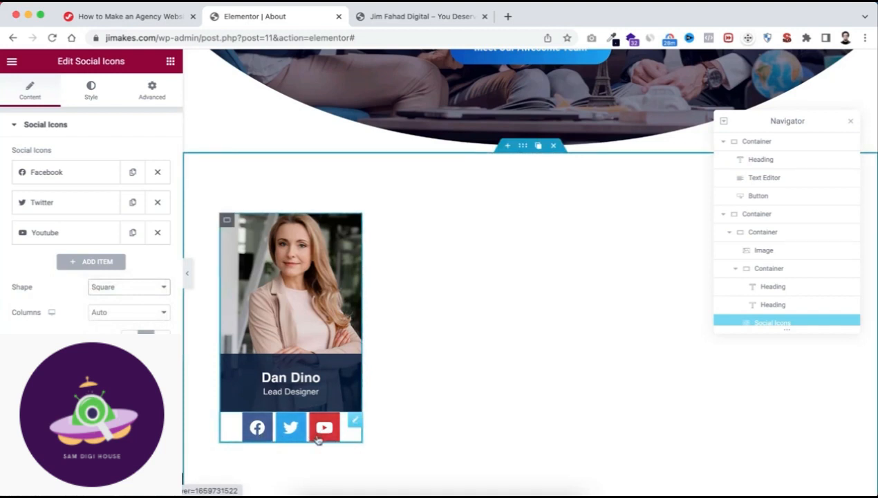
Switch the social icons' color mode to Custom and set their primary color to white.
{"action": "left_click", "coordinate": [91, 90]}
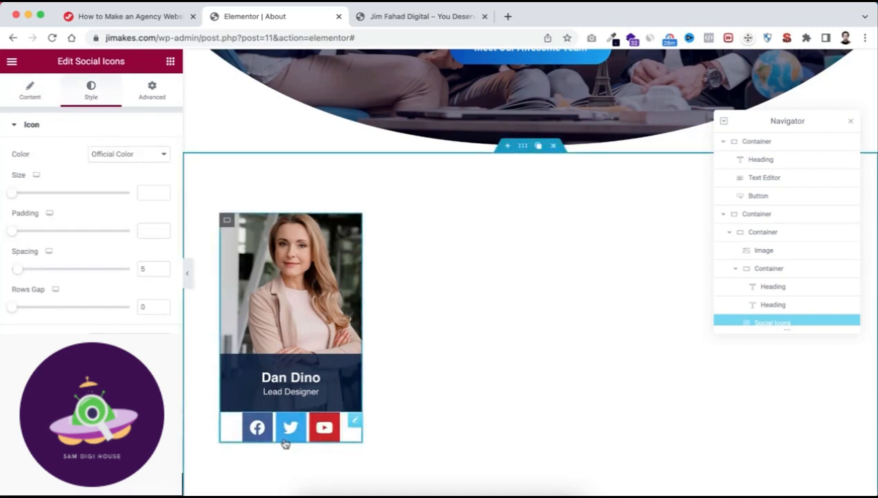
{"action": "left_click", "coordinate": [107, 157]}
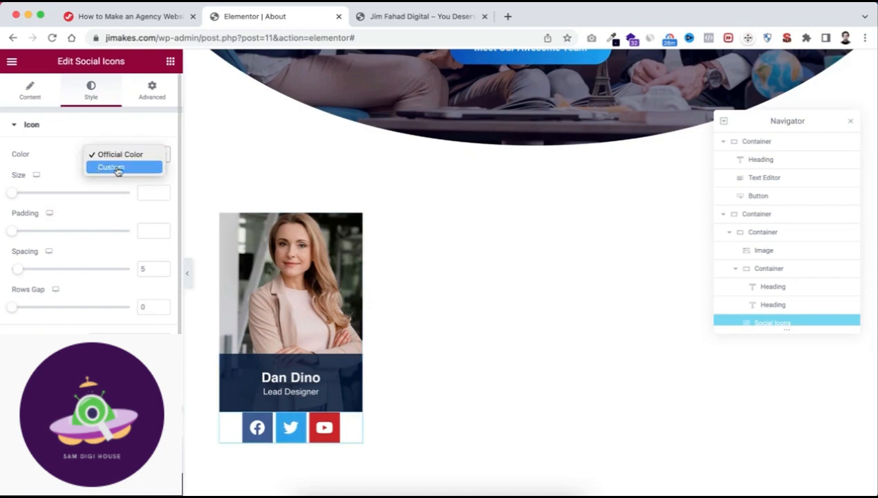
{"action": "left_click", "coordinate": [122, 169]}
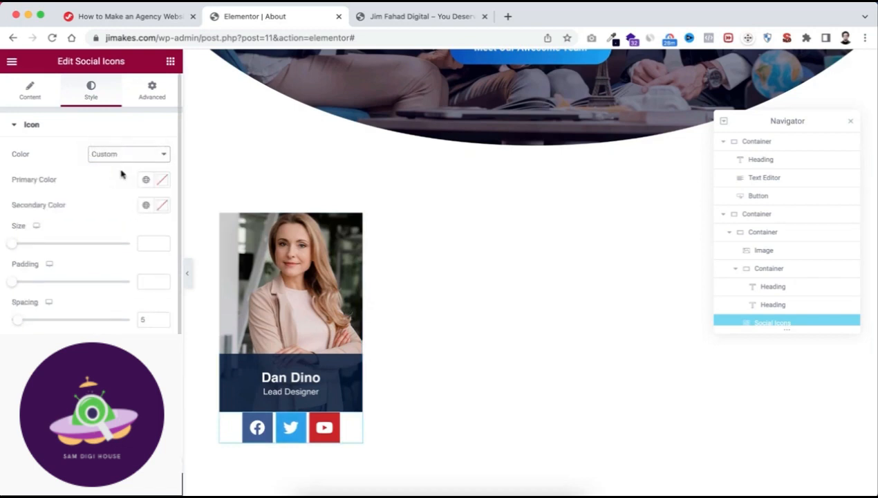
{"action": "left_click", "coordinate": [162, 180]}
{"action": "left_click", "coordinate": [52, 256]}
{"action": "left_click_drag", "start_coordinate": [53, 256], "coordinate": [2, 206]}
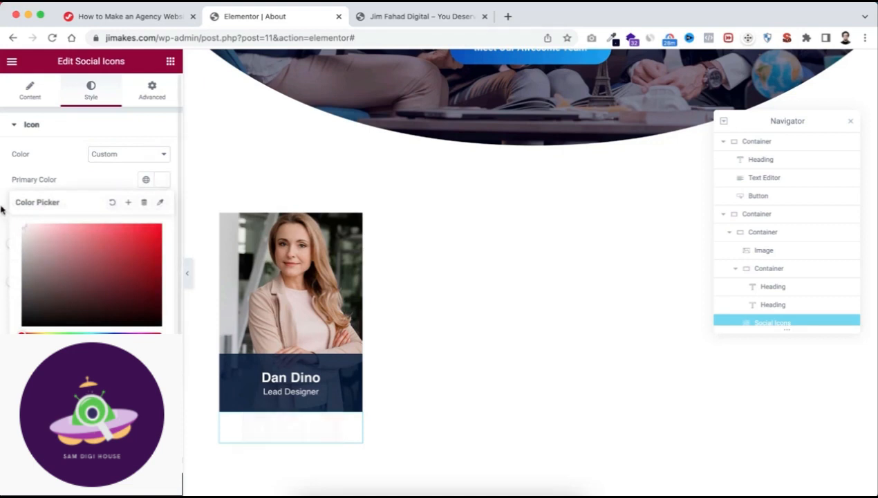
Set the secondary color of the social icons to a medium grey.
{"action": "left_click", "coordinate": [90, 179]}
{"action": "left_click", "coordinate": [164, 206]}
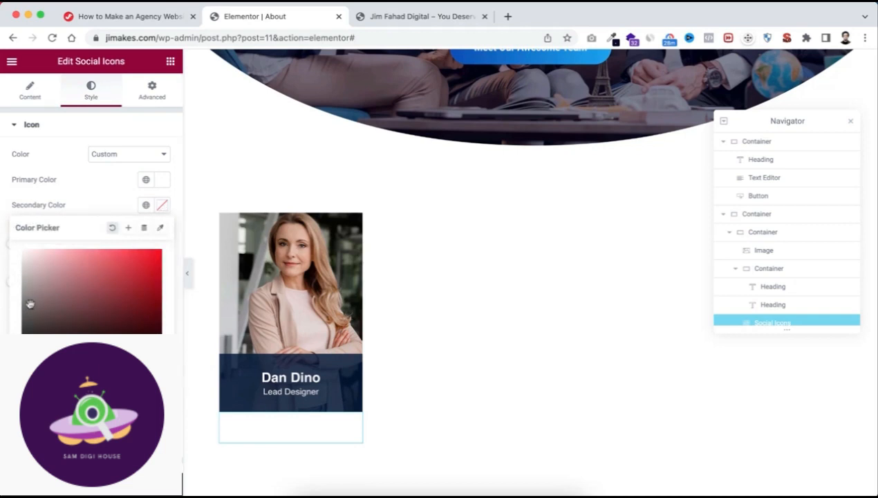
{"action": "left_click_drag", "start_coordinate": [29, 303], "coordinate": [22, 292]}
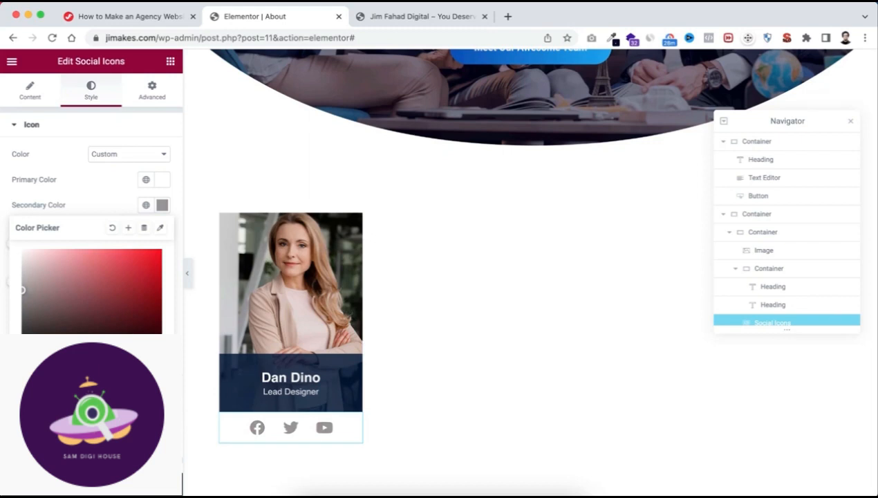
{"action": "left_click", "coordinate": [105, 204]}
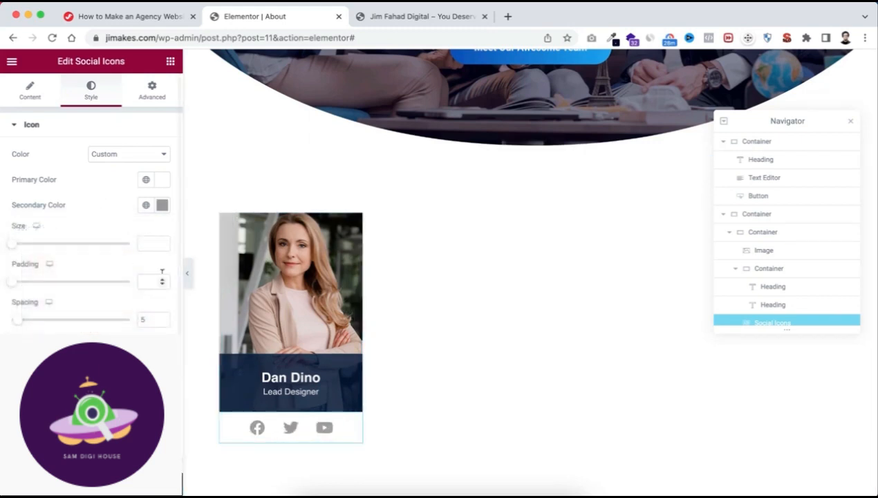
Set the social icons' size to 15 and the spacing between them to 15.
{"action": "mouse_move", "coordinate": [12, 248]}
{"action": "left_mouse_down"}
{"action": "mouse_move", "coordinate": [67, 247]}
{"action": "mouse_move", "coordinate": [24, 251]}
{"action": "left_mouse_up"}
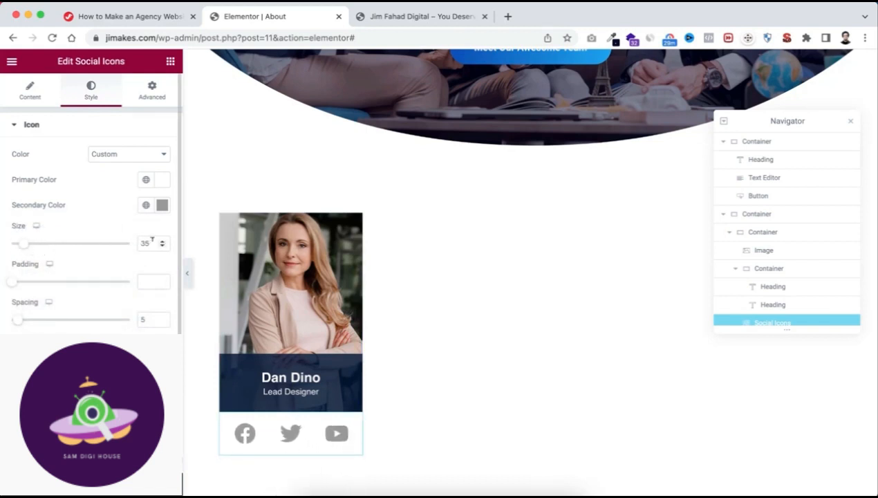
{"action": "type", "text": "1"}
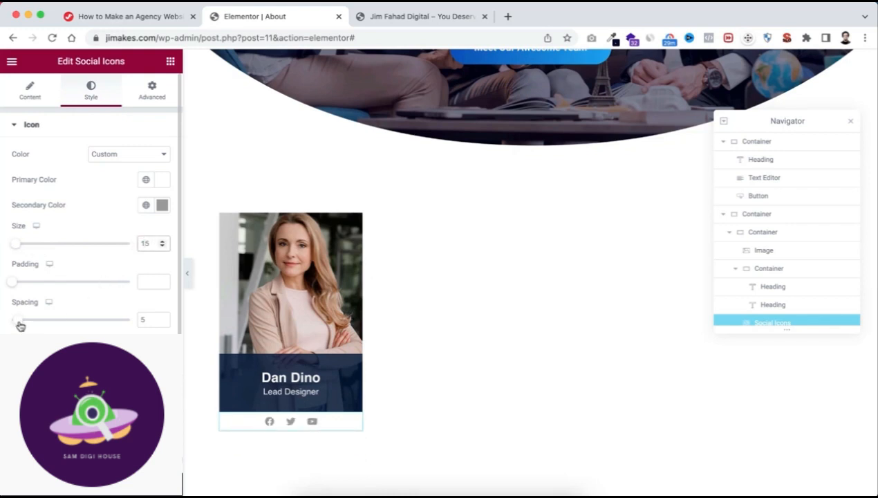
{"action": "left_click_drag", "start_coordinate": [18, 324], "coordinate": [31, 327]}
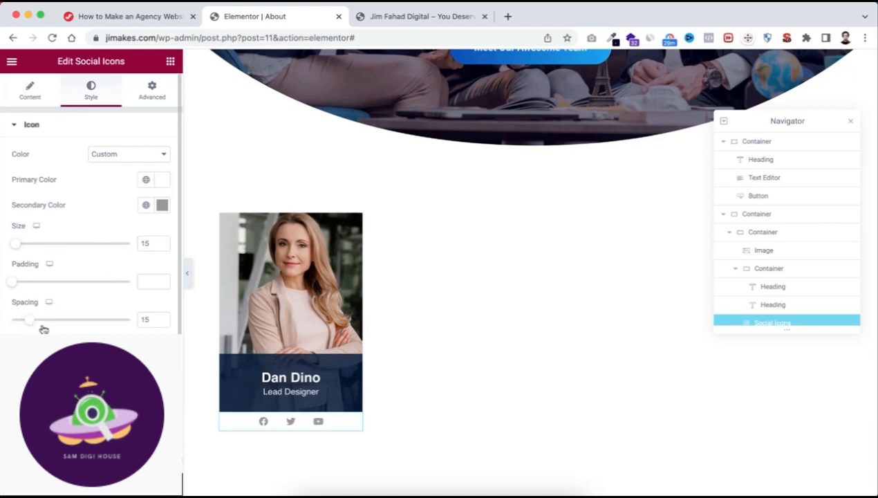
Give the social icons a solid border in color 222 at low opacity and reduce their spacing to 0.
{"action": "scroll", "coordinate": [91, 208], "scroll_direction": "down", "scroll_amount": 3}
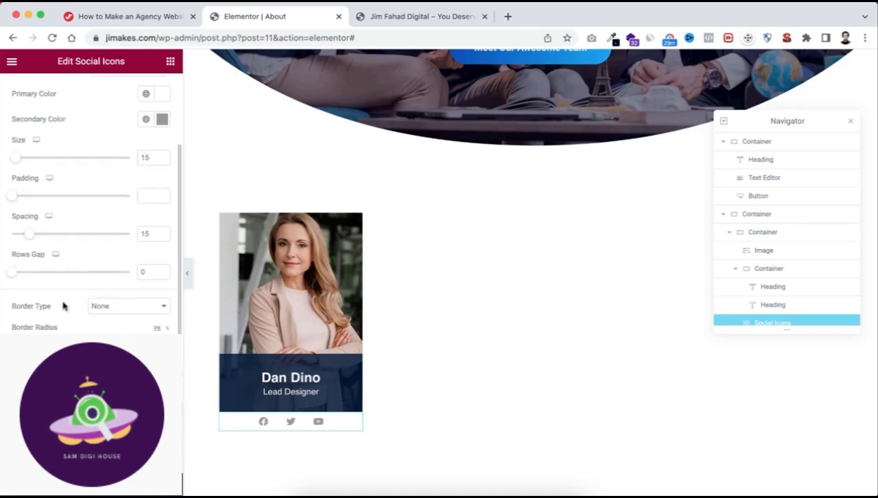
{"action": "left_click", "coordinate": [112, 308]}
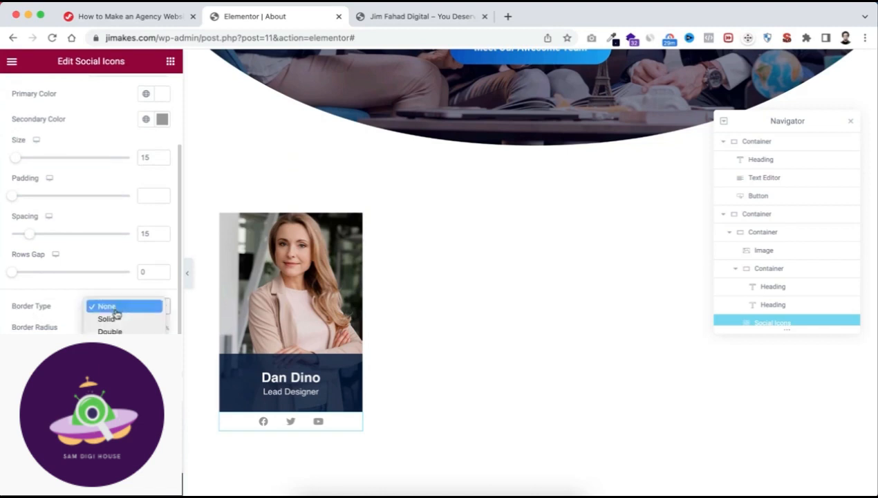
{"action": "left_click", "coordinate": [115, 320]}
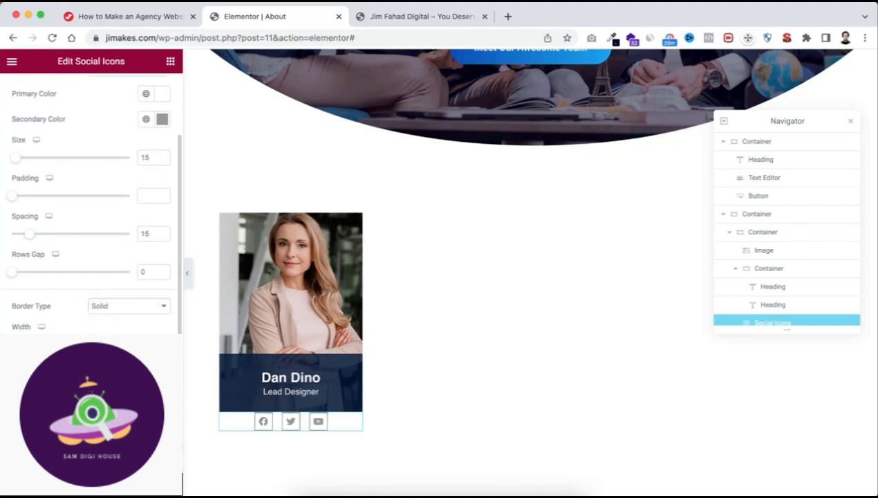
{"action": "left_click", "coordinate": [162, 384]}
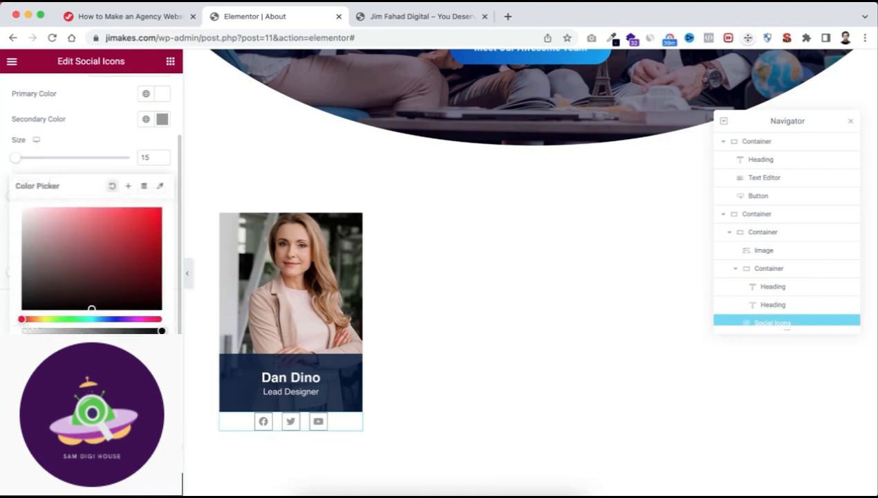
{"action": "left_click", "coordinate": [22, 302]}
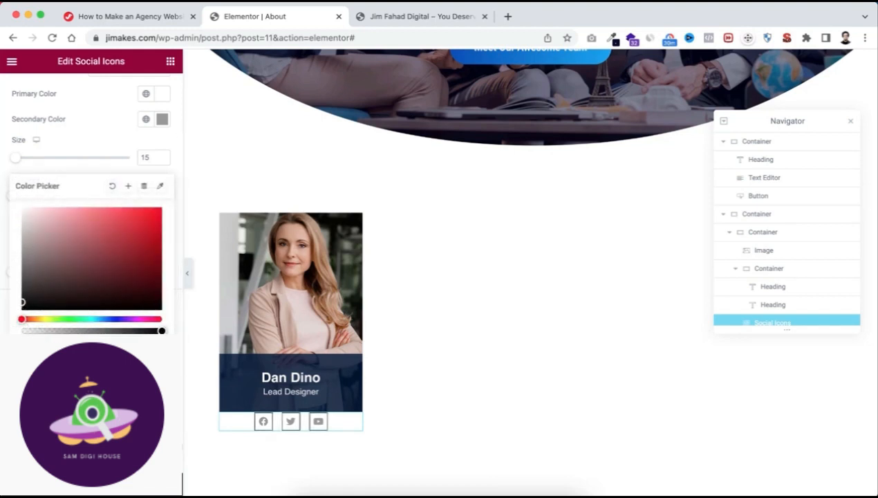
{"action": "type", "text": "222"}
{"action": "left_click_drag", "start_coordinate": [160, 331], "coordinate": [41, 330]}
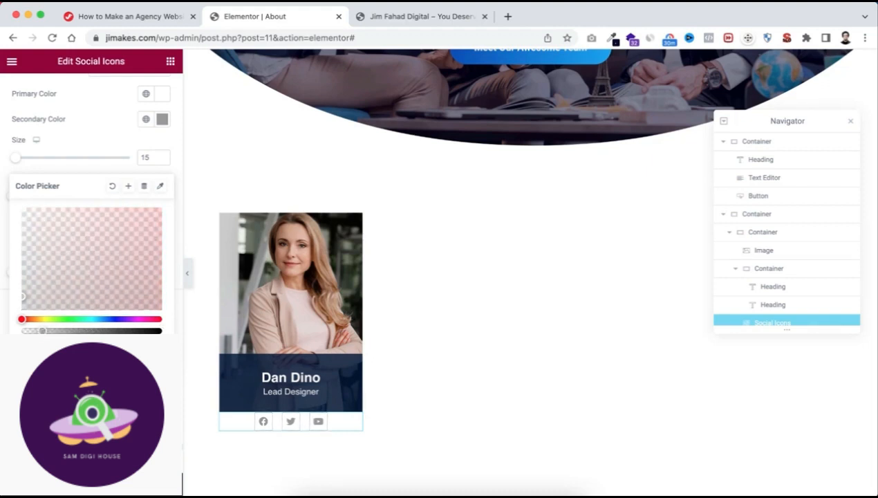
{"action": "key", "text": "Escape"}
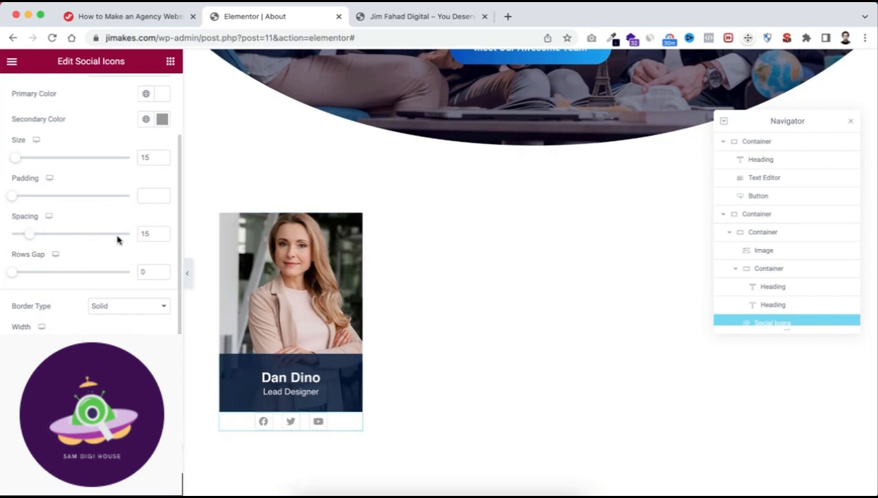
{"action": "left_click_drag", "start_coordinate": [30, 235], "coordinate": [2, 234]}
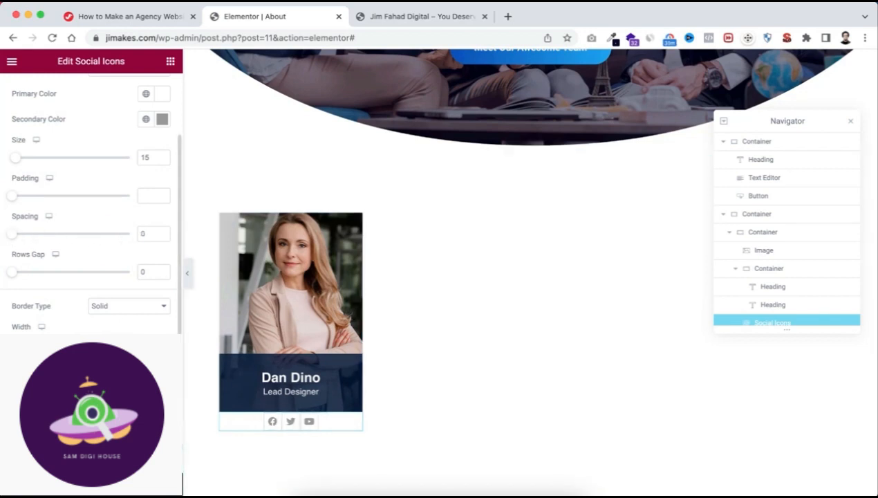
Set the social icons' secondary hover color to the blue global color.
{"action": "scroll", "coordinate": [90, 207], "scroll_direction": "down", "scroll_amount": 2}
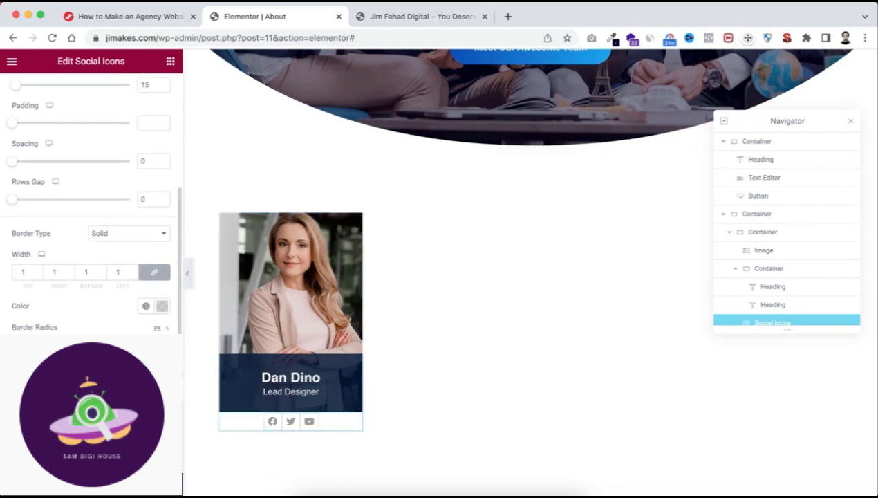
{"action": "left_click", "coordinate": [89, 390]}
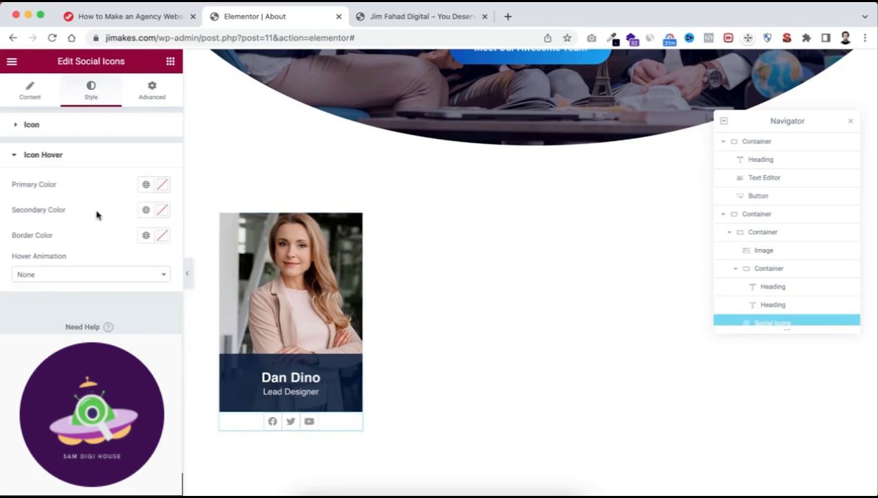
{"action": "left_click", "coordinate": [146, 210]}
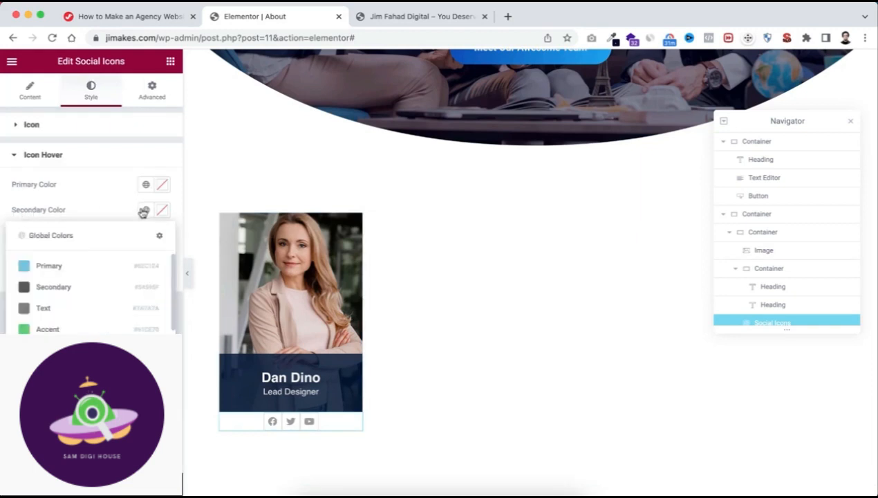
{"action": "scroll", "coordinate": [78, 318], "scroll_direction": "down", "scroll_amount": 1}
{"action": "left_click", "coordinate": [63, 325]}
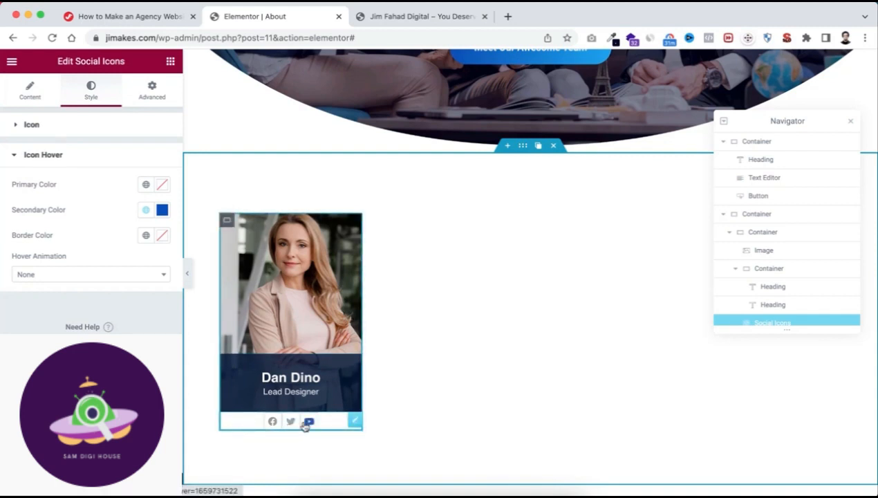
Unlink the social icons' margin values and set the top margin to -15 px so they overlap the name banner.
{"action": "left_click", "coordinate": [159, 91]}
{"action": "left_click", "coordinate": [154, 168]}
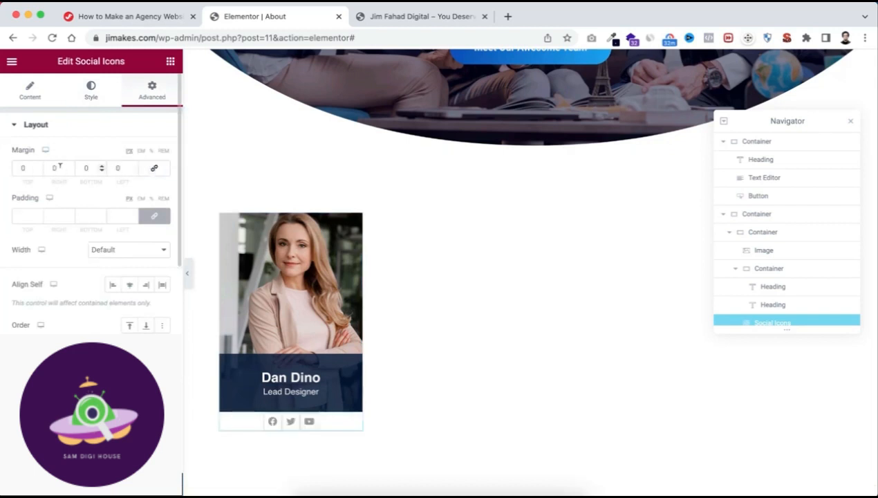
{"action": "left_click", "coordinate": [24, 168]}
{"action": "key", "text": "Down"}
{"action": "key", "text": "Down"}
{"action": "key", "text": "Down"}
{"action": "key", "text": "Down"}
{"action": "key", "text": "Down"}
{"action": "key", "text": "Down"}
{"action": "key", "text": "Down"}
{"action": "key", "text": "Down"}
{"action": "key", "text": "Down"}
{"action": "key", "text": "Down"}
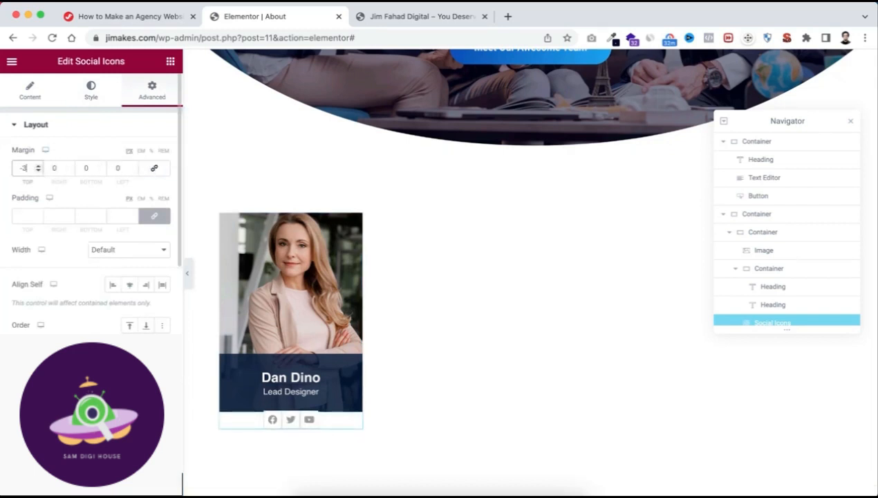
{"action": "key", "text": "Down"}
{"action": "key", "text": "Down"}
{"action": "key", "text": "Down"}
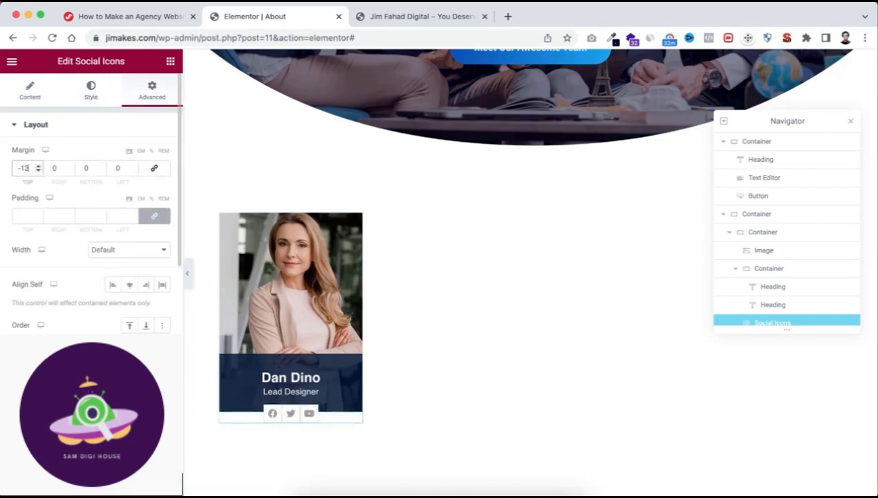
{"action": "key", "text": "Down"}
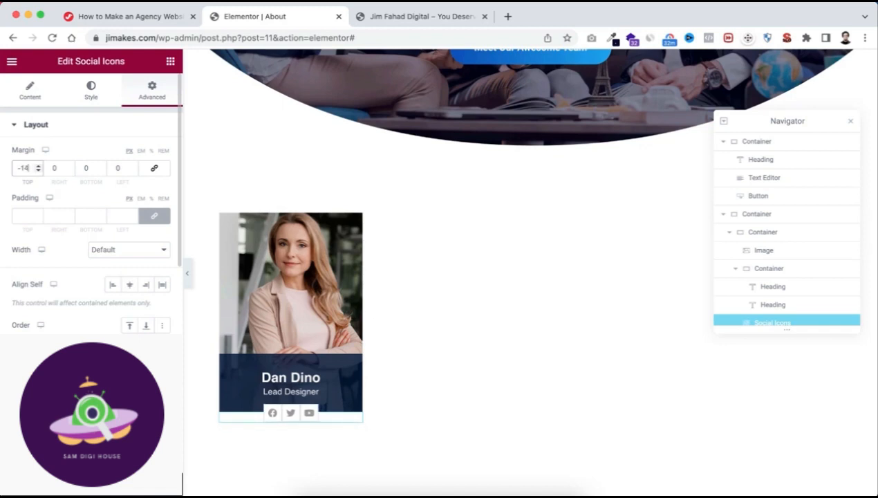
{"action": "key", "text": "Down"}
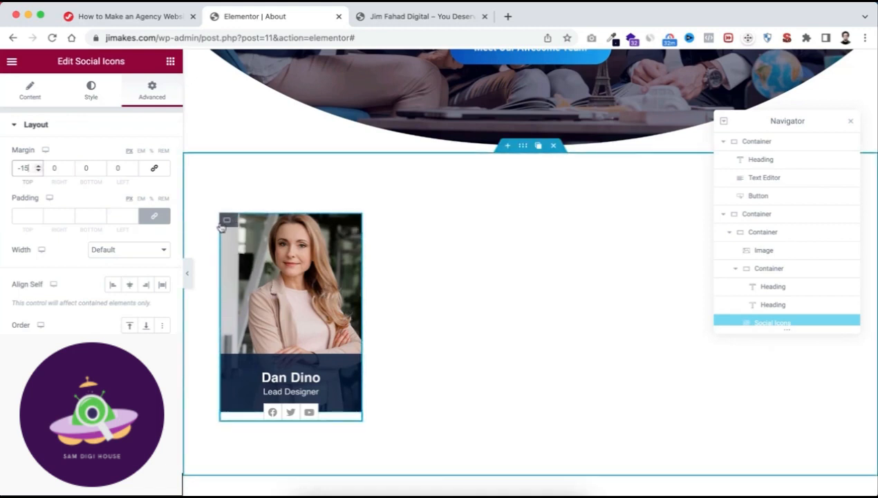
Duplicate the team member card container to fill two rows of four cards, and close the Navigator.
{"action": "mouse_move", "coordinate": [227, 222]}
{"action": "left_click", "coordinate": [227, 221]}
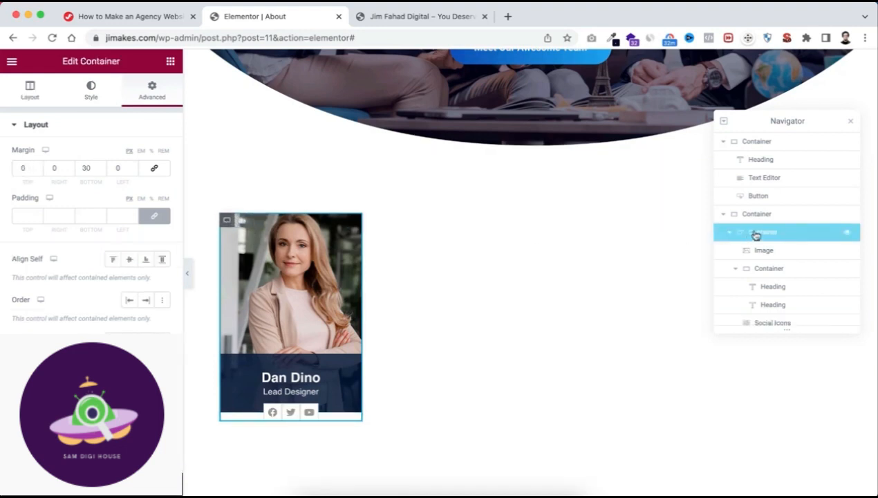
{"action": "left_click", "coordinate": [731, 235]}
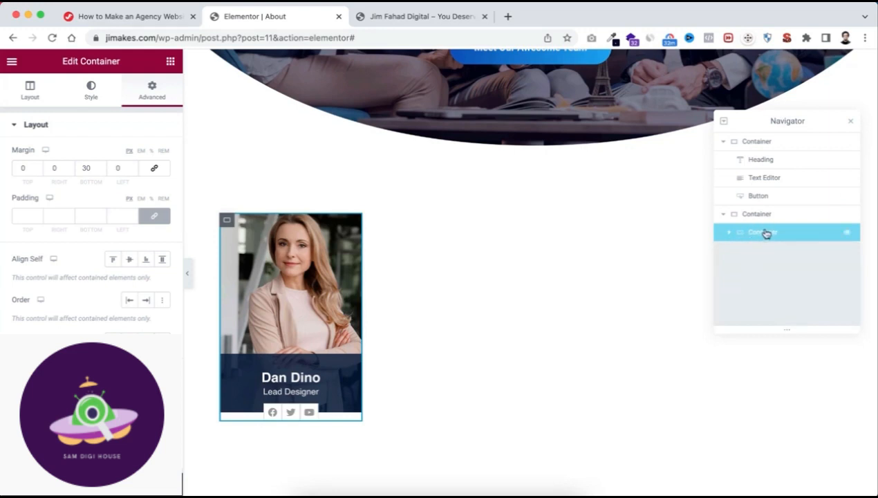
{"action": "left_click", "coordinate": [730, 233]}
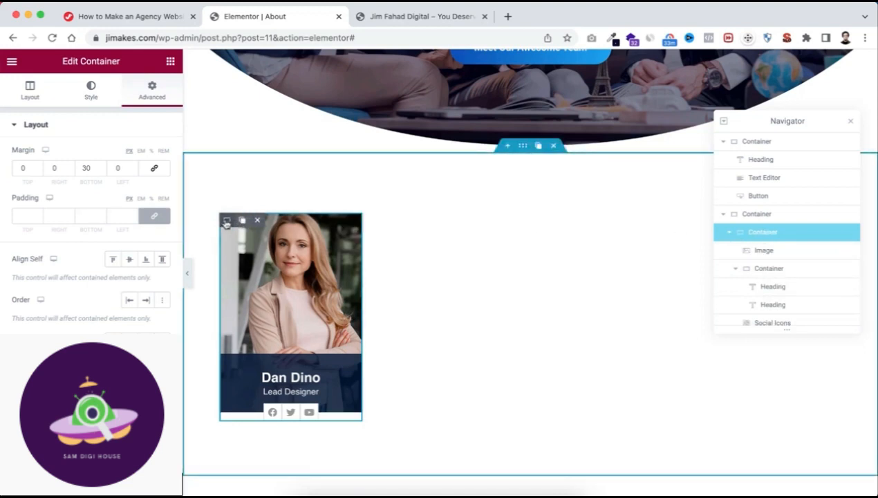
{"action": "left_click", "coordinate": [242, 219]}
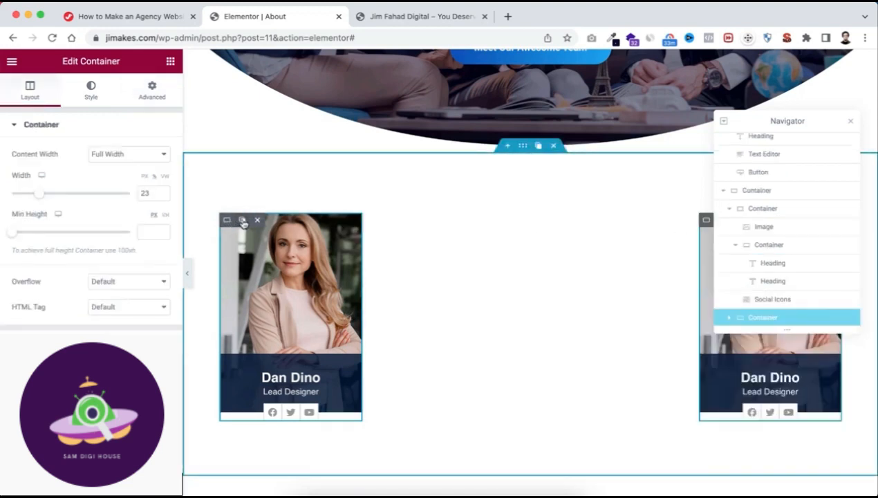
{"action": "left_click", "coordinate": [242, 220]}
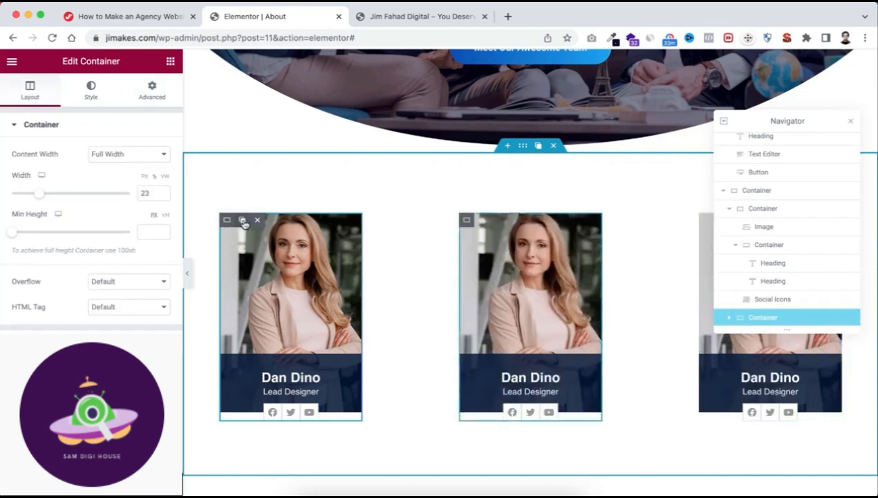
{"action": "left_click", "coordinate": [242, 220]}
{"action": "left_click", "coordinate": [243, 220]}
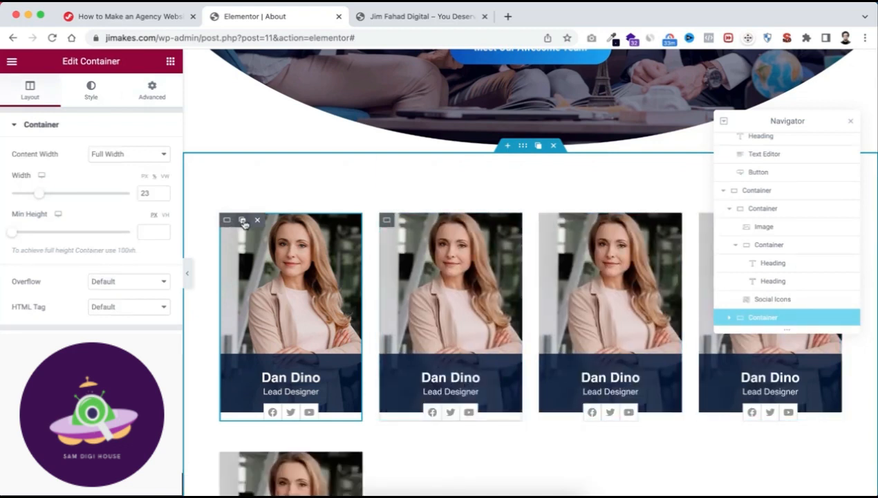
{"action": "left_click", "coordinate": [243, 221]}
{"action": "left_click", "coordinate": [243, 221]}
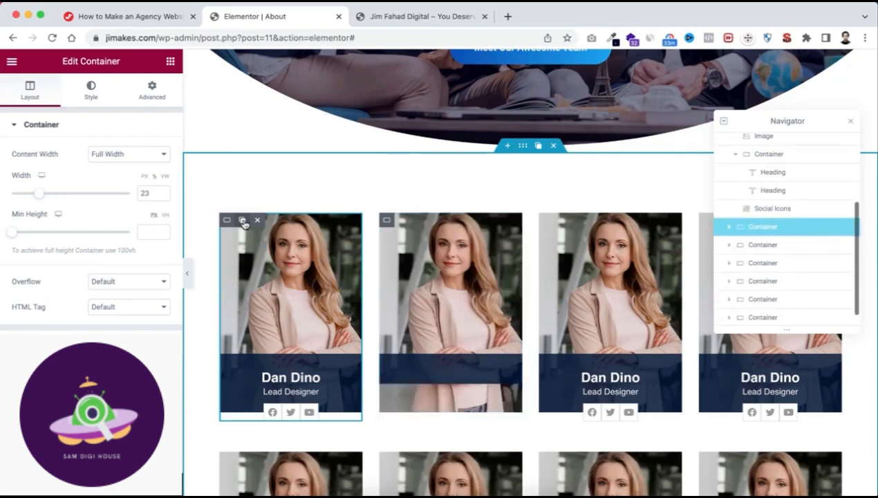
{"action": "scroll", "coordinate": [477, 374], "scroll_direction": "down", "scroll_amount": 5}
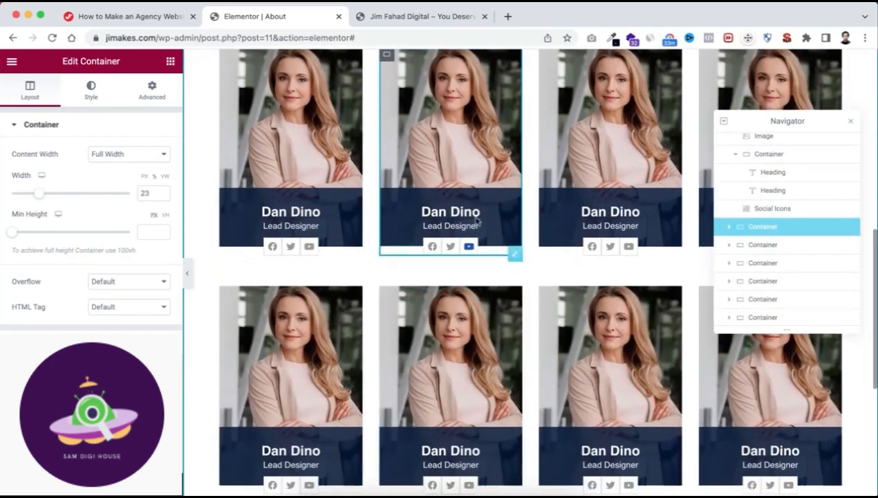
{"action": "left_click", "coordinate": [851, 121]}
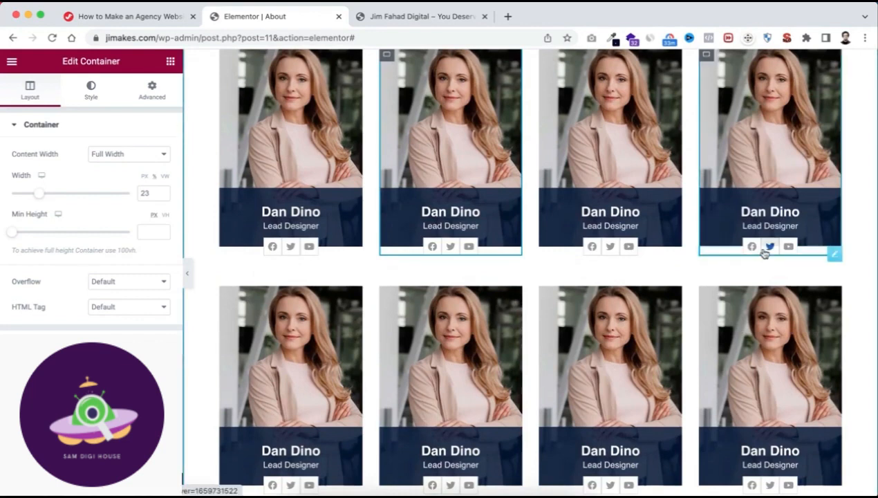
Replace the photo on the second team card with Team-member-2-Jim-Fahad-Digital.jpg from the media library.
{"action": "scroll", "coordinate": [760, 252], "scroll_direction": "up", "scroll_amount": 1}
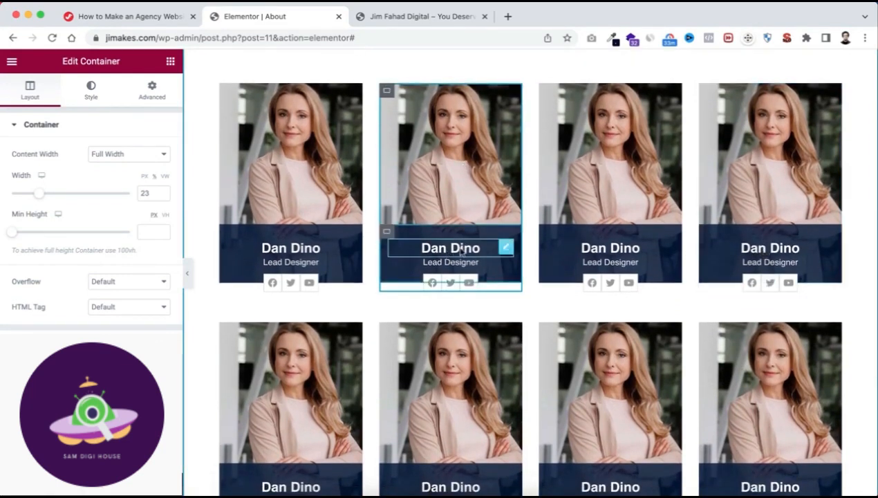
{"action": "left_click", "coordinate": [453, 159]}
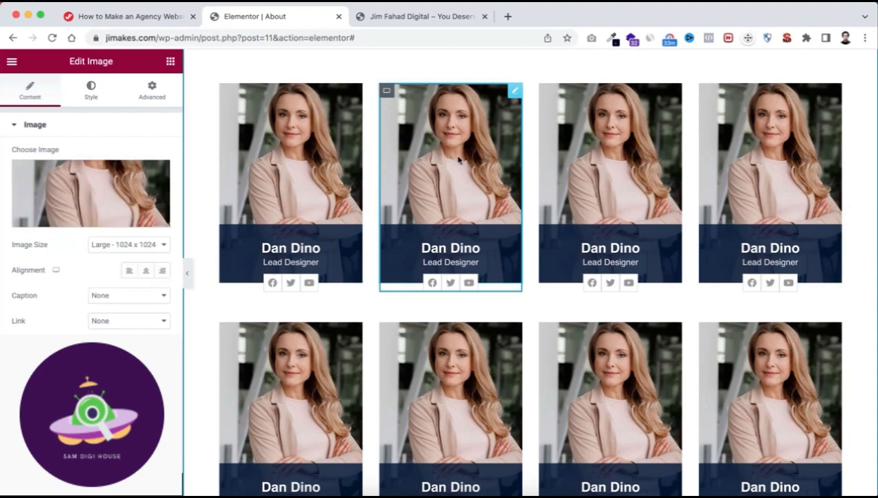
{"action": "left_click", "coordinate": [97, 197]}
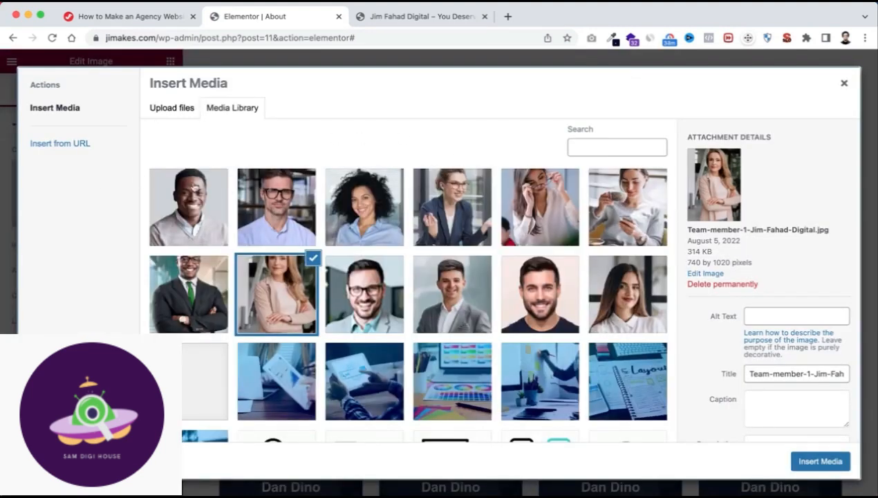
{"action": "left_click", "coordinate": [189, 291]}
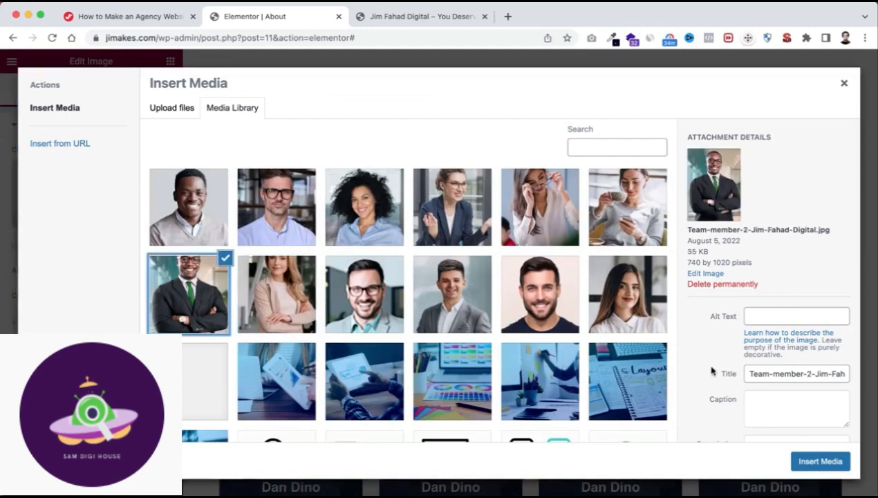
{"action": "left_click", "coordinate": [820, 461]}
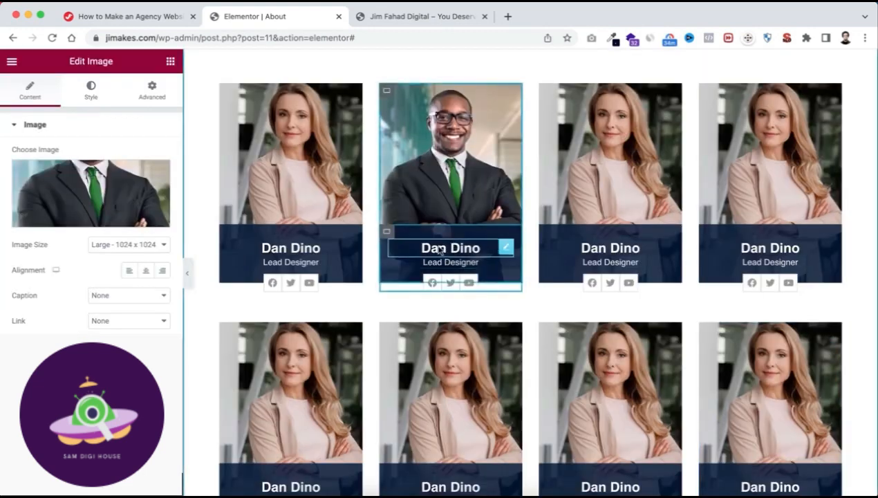
Replace the name heading on the second team card with that team member's full name.
{"action": "left_click", "coordinate": [451, 249]}
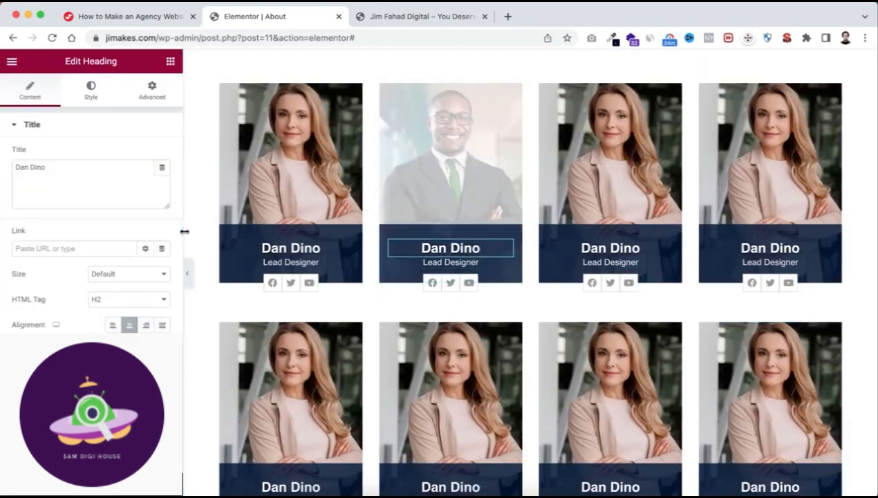
{"action": "triple_click", "coordinate": [59, 159]}
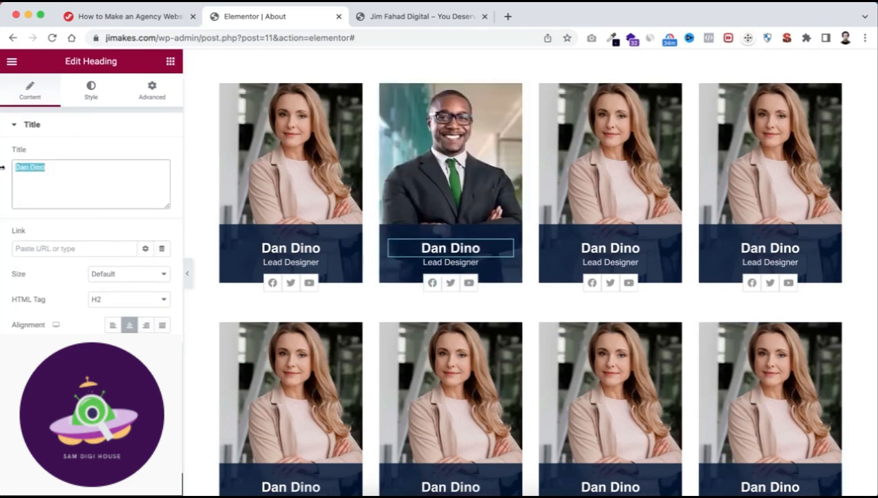
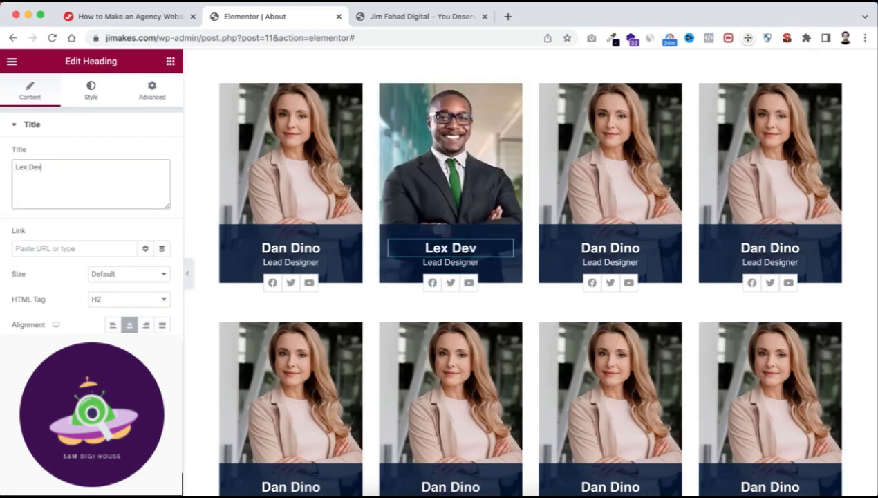
Change the job title on the second team card to "Brand Manager".
{"action": "left_click", "coordinate": [447, 265]}
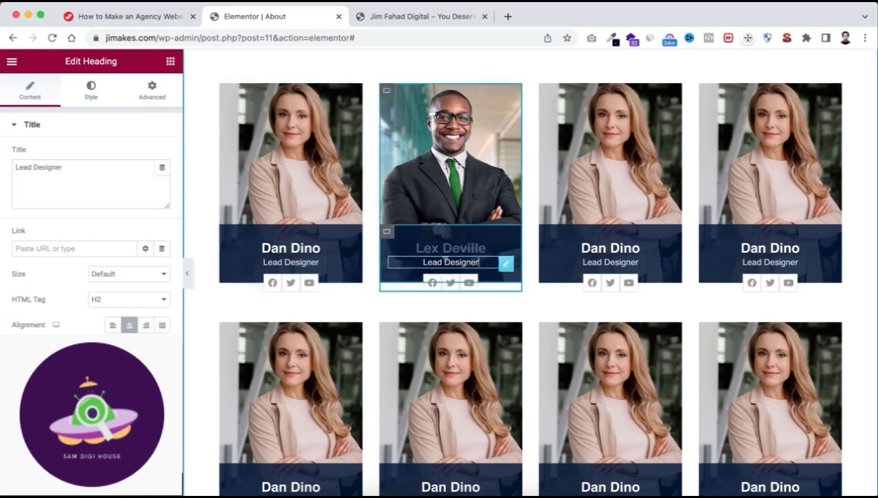
{"action": "triple_click", "coordinate": [41, 167]}
{"action": "type", "text": "Bra"}
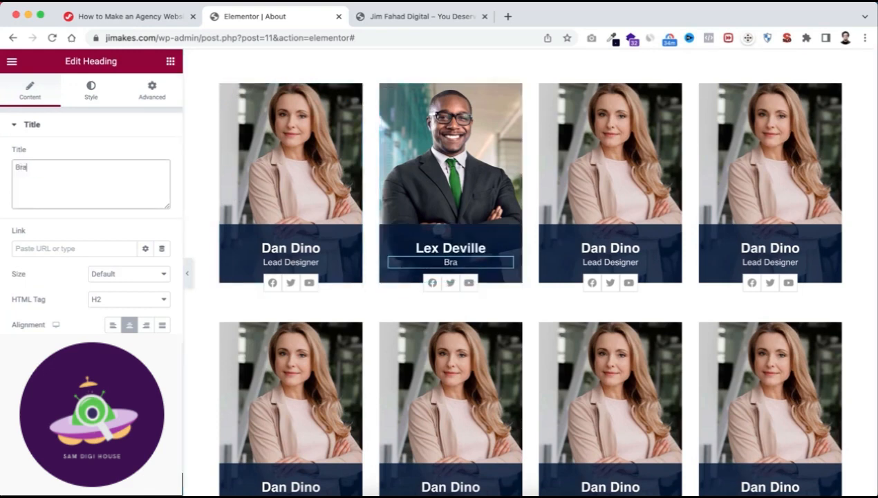
{"action": "type", "text": "nd Manage"}
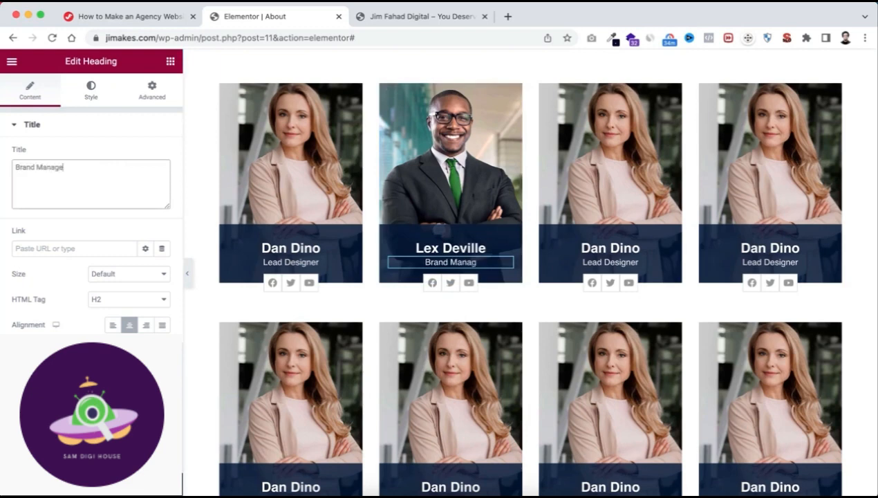
{"action": "type", "text": "r"}
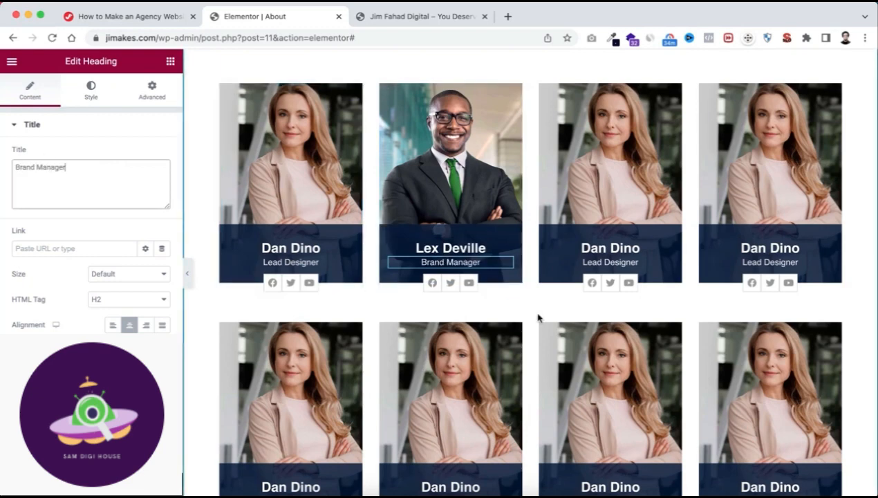
{"action": "scroll", "coordinate": [539, 317], "scroll_direction": "down", "scroll_amount": 1}
{"action": "scroll", "coordinate": [538, 318], "scroll_direction": "up", "scroll_amount": 1}
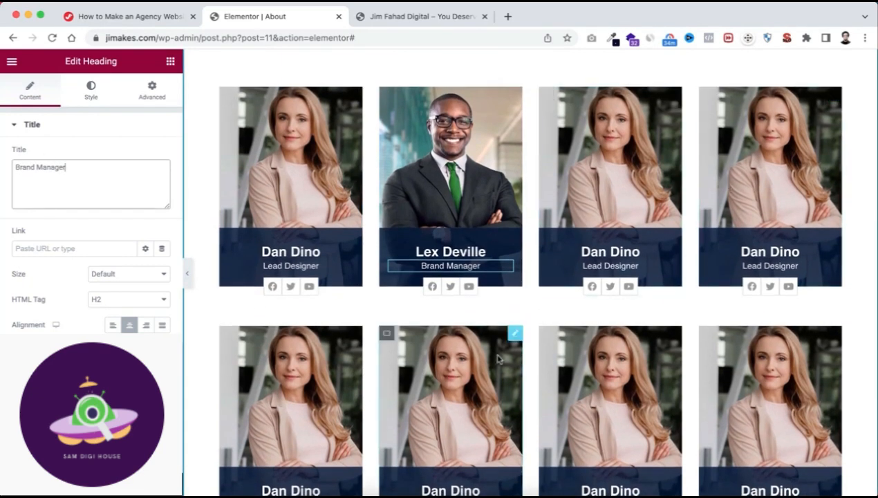
{"action": "scroll", "coordinate": [546, 197], "scroll_direction": "down", "scroll_amount": 1}
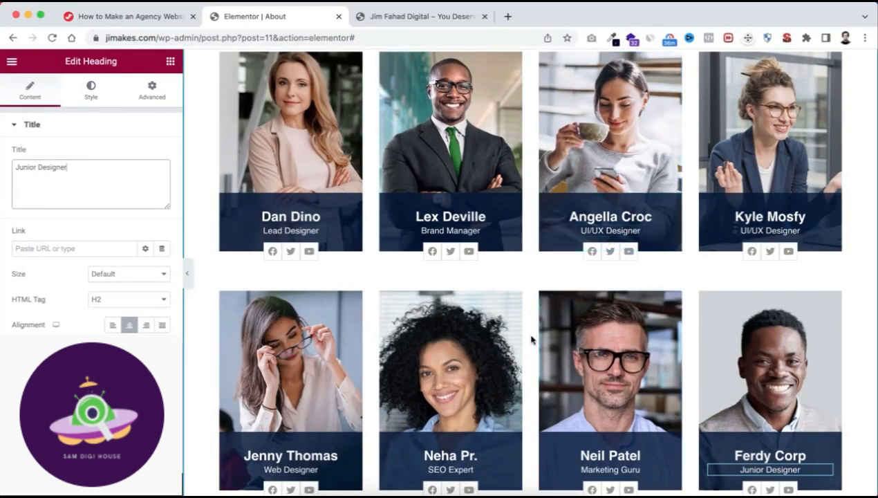
Add a new row-direction container below the team card grid.
{"action": "scroll", "coordinate": [533, 401], "scroll_direction": "down", "scroll_amount": 4}
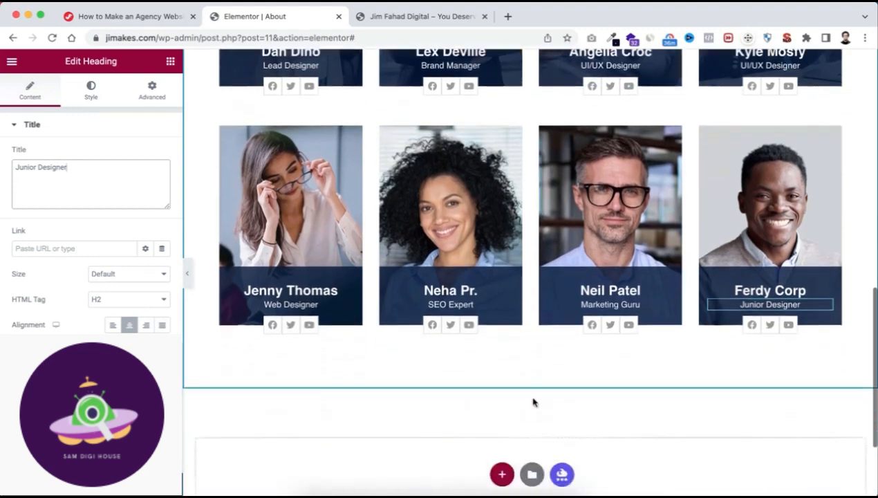
{"action": "left_click", "coordinate": [502, 384]}
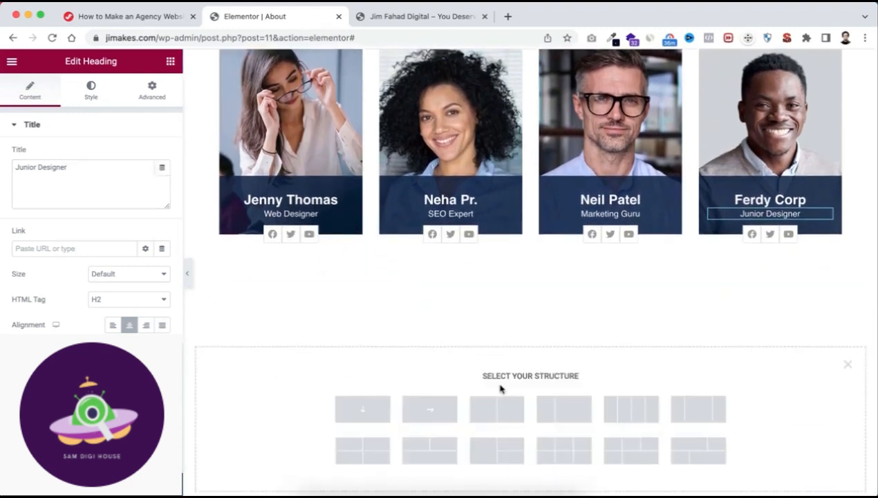
{"action": "scroll", "coordinate": [485, 333], "scroll_direction": "down", "scroll_amount": 1}
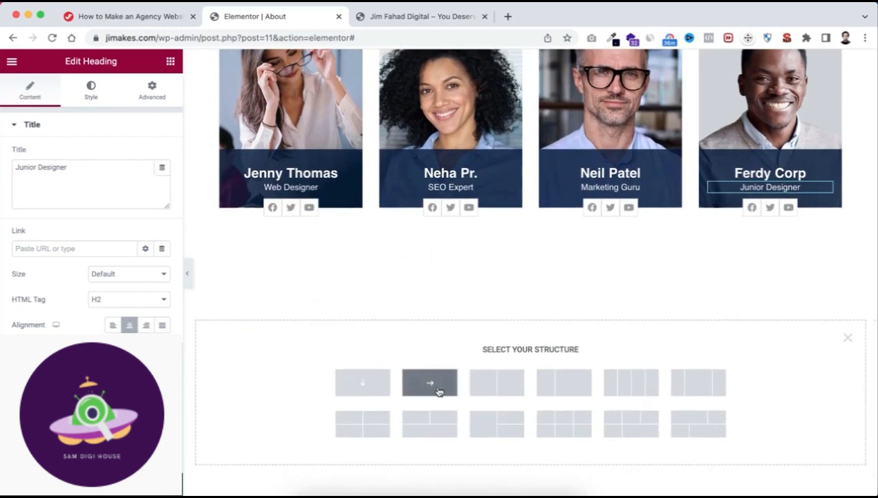
{"action": "left_click", "coordinate": [437, 381]}
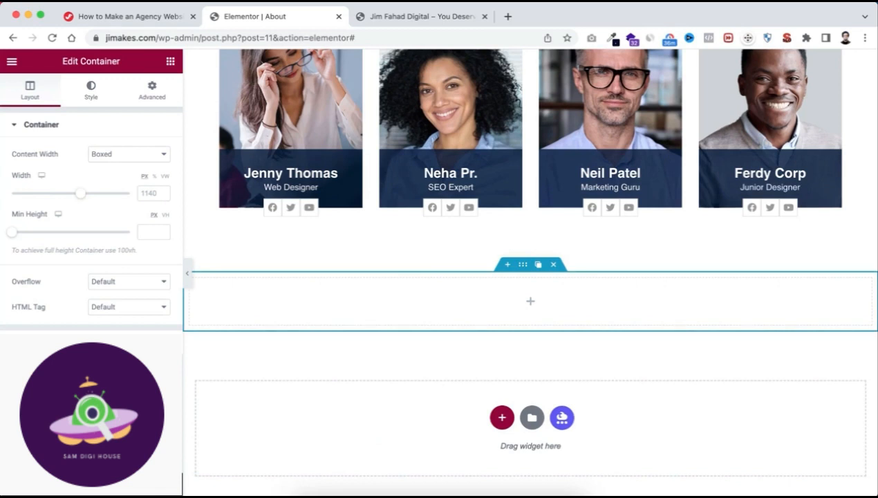
Justify the new container's content to the center with an elements gap of 0, and set its padding to 60 px on all sides.
{"action": "left_click", "coordinate": [62, 343]}
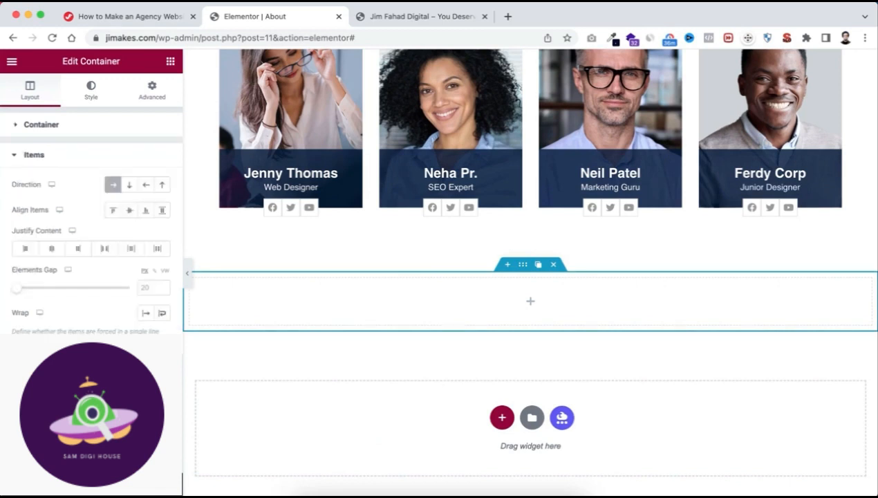
{"action": "left_click", "coordinate": [51, 250]}
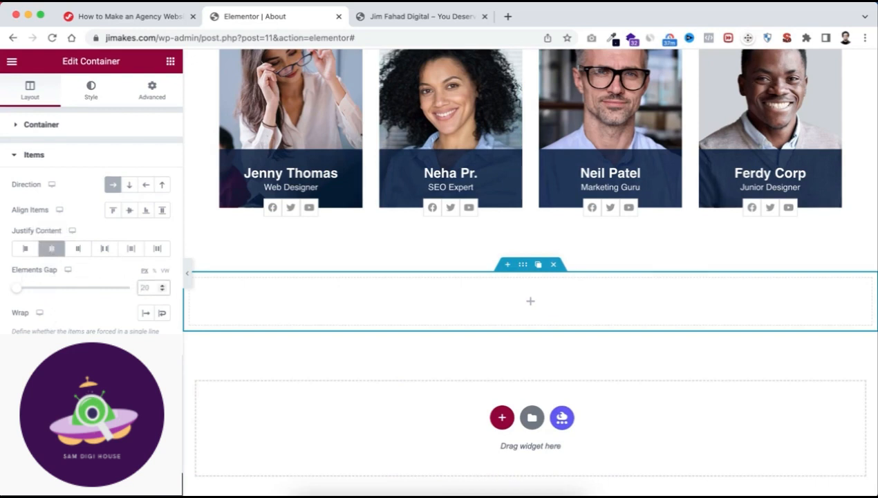
{"action": "type", "text": "0"}
{"action": "left_click", "coordinate": [152, 91]}
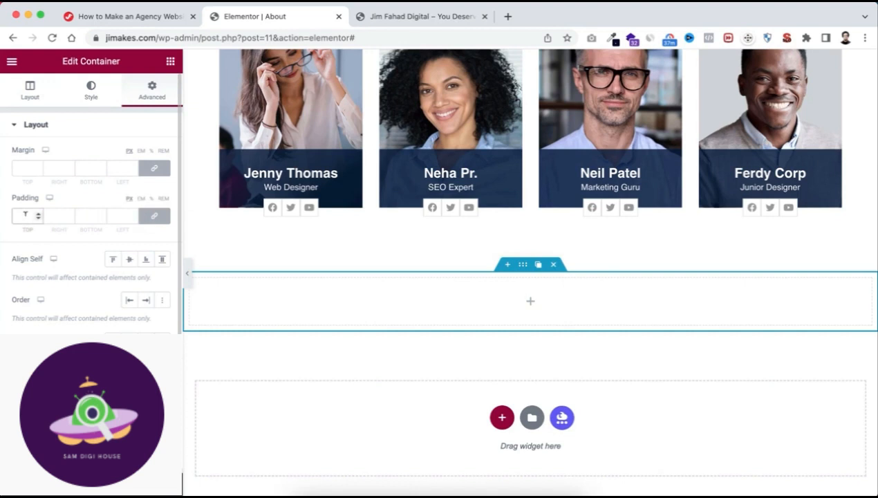
{"action": "type", "text": "60"}
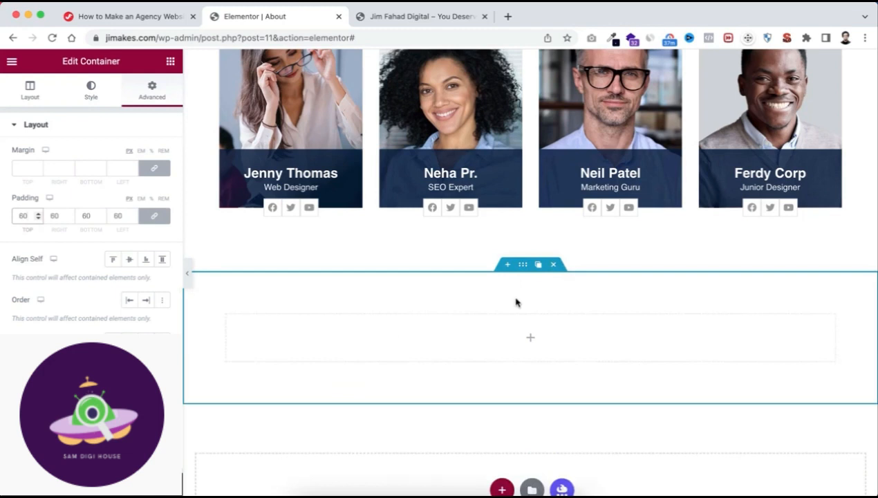
Give the new container a classic background with the image Home-Team-Jim-Fahad-Digital.jpg from the media library.
{"action": "left_click", "coordinate": [93, 94]}
{"action": "left_click", "coordinate": [115, 182]}
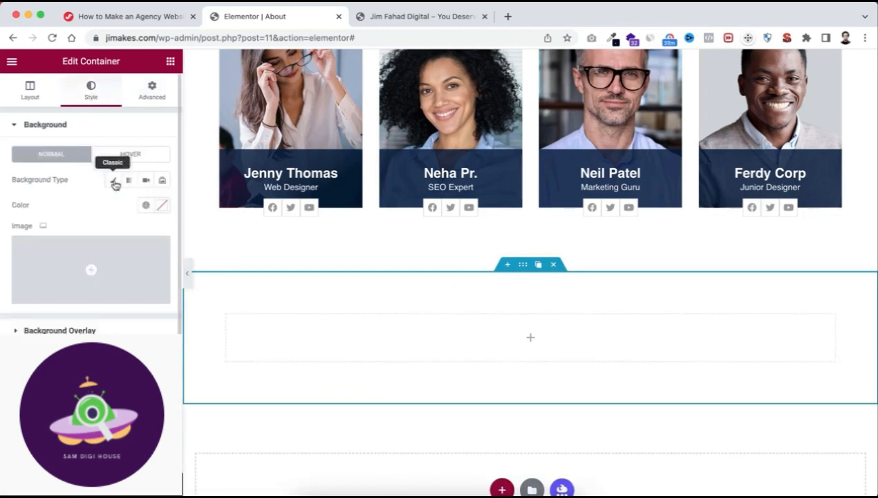
{"action": "left_click", "coordinate": [70, 285]}
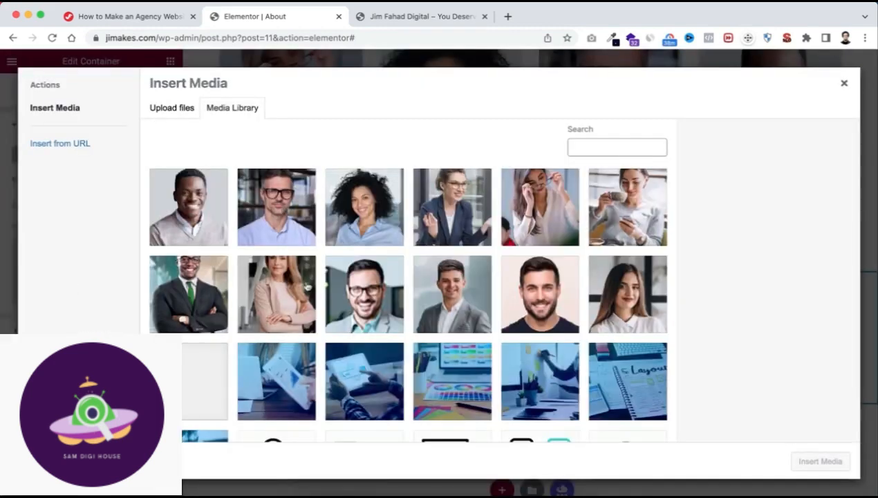
{"action": "scroll", "coordinate": [308, 313], "scroll_direction": "down", "scroll_amount": 5}
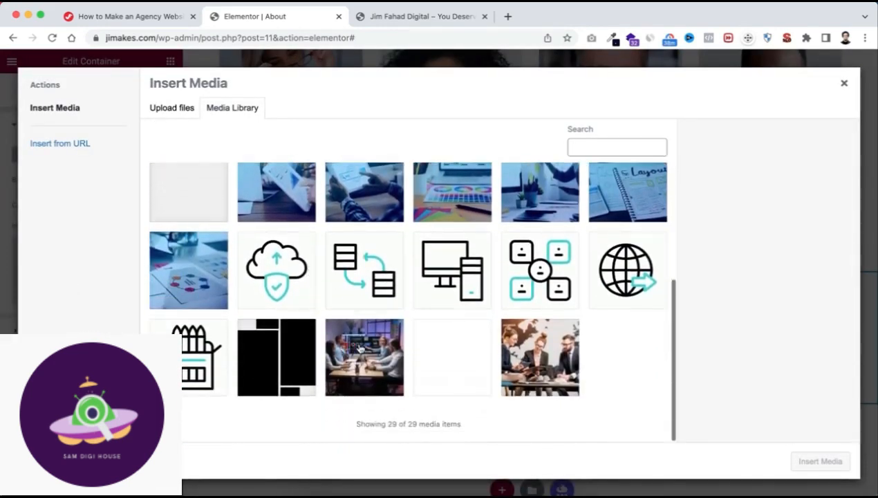
{"action": "left_click", "coordinate": [359, 349]}
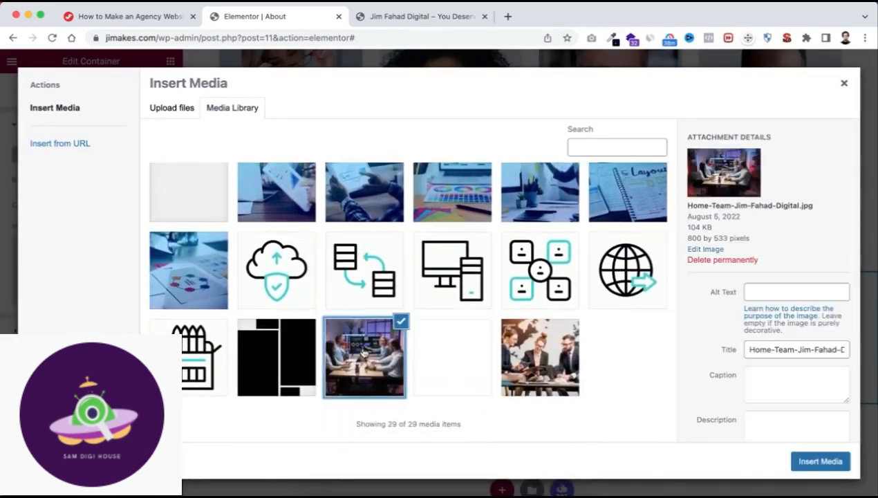
{"action": "left_click", "coordinate": [820, 461]}
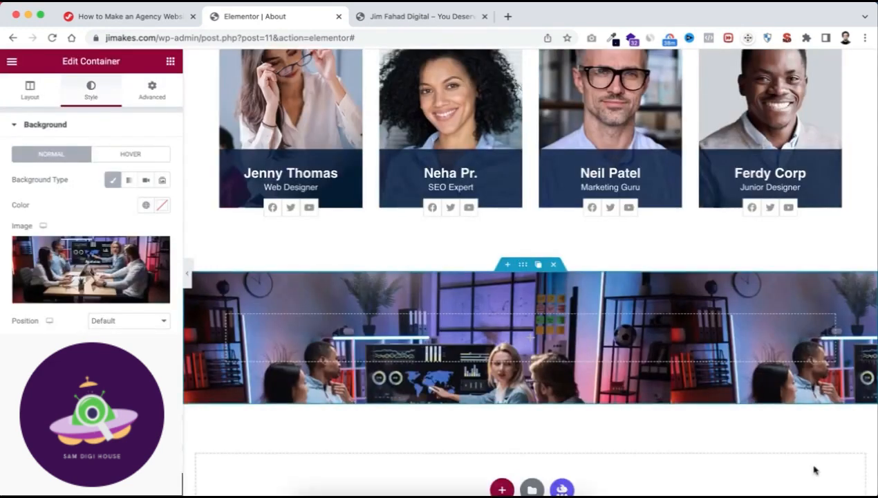
Set the container's background image position to Center Center and its size to Cover.
{"action": "left_click", "coordinate": [121, 320]}
{"action": "left_click", "coordinate": [104, 331]}
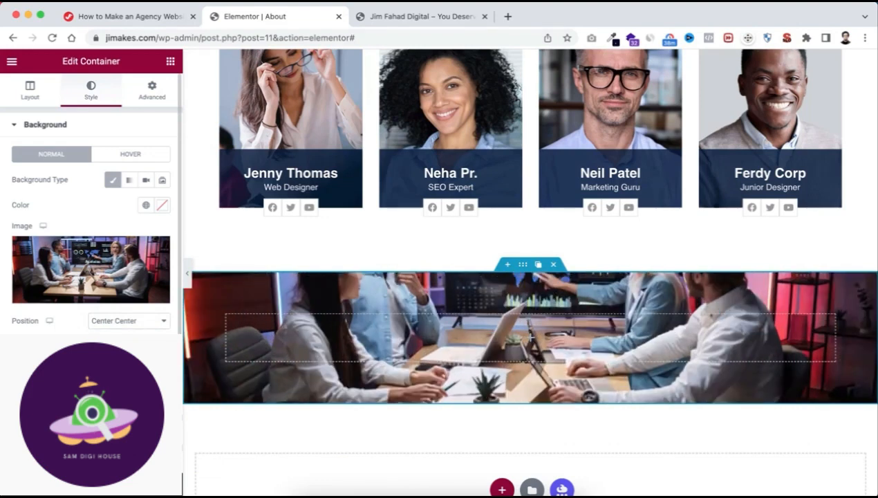
{"action": "scroll", "coordinate": [49, 318], "scroll_direction": "down", "scroll_amount": 3}
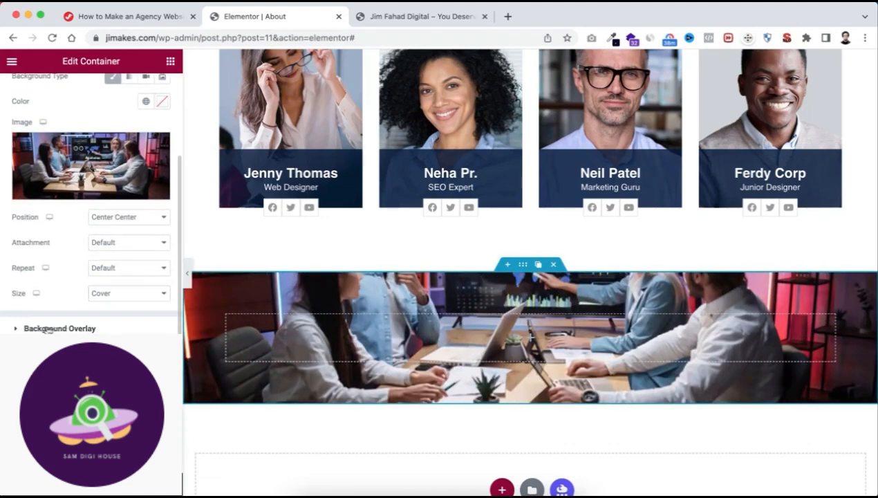
Add a classic background overlay in color 000014 to the container and raise its opacity to darken the image.
{"action": "left_click", "coordinate": [47, 329]}
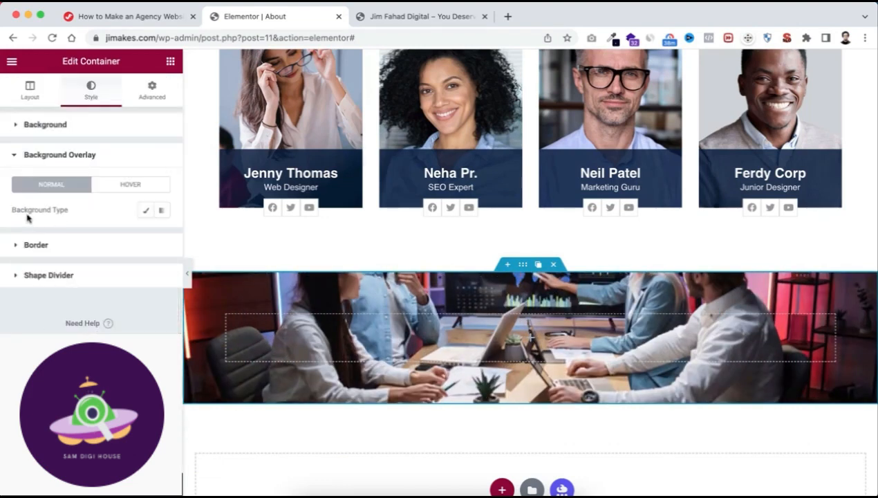
{"action": "left_click", "coordinate": [145, 210]}
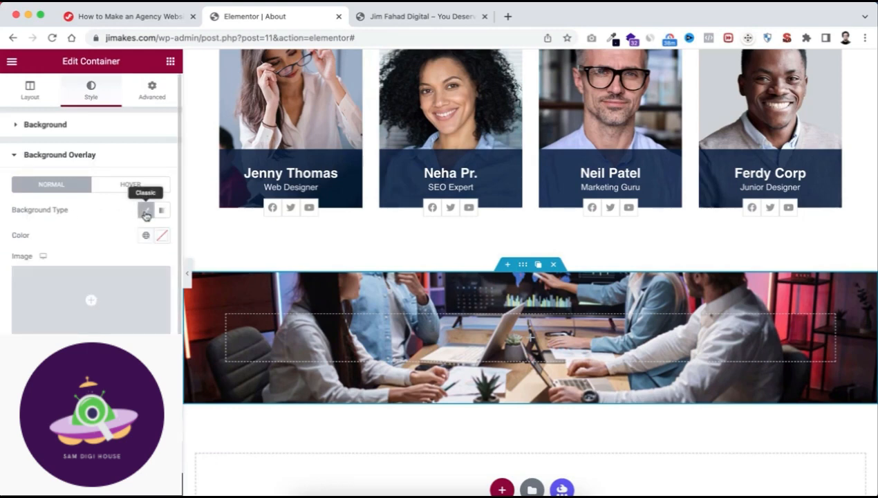
{"action": "left_click", "coordinate": [162, 236]}
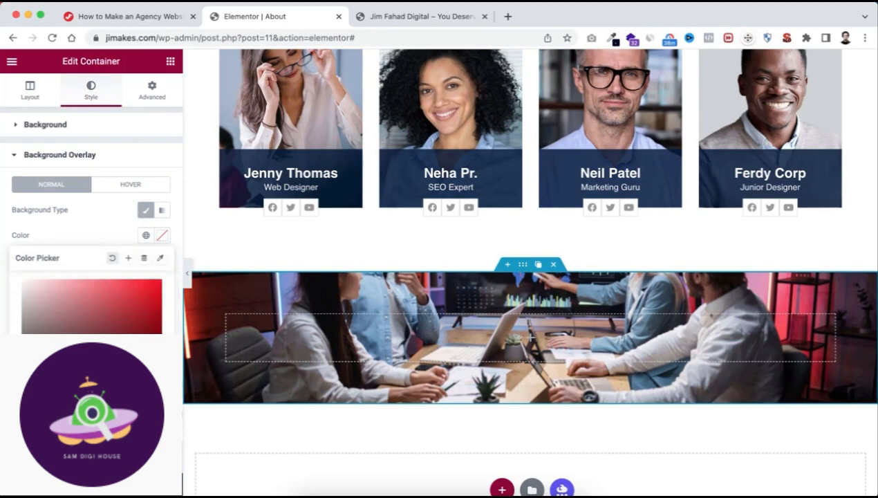
{"action": "type", "text": "000014"}
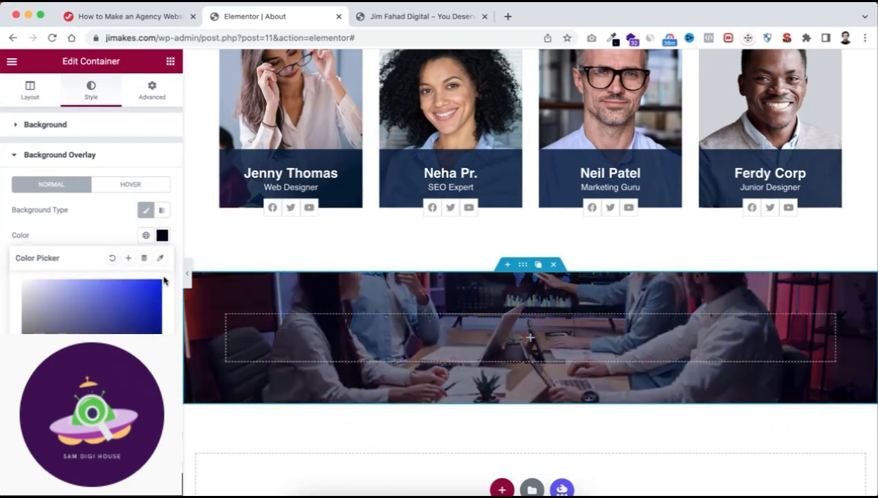
{"action": "left_click", "coordinate": [100, 450]}
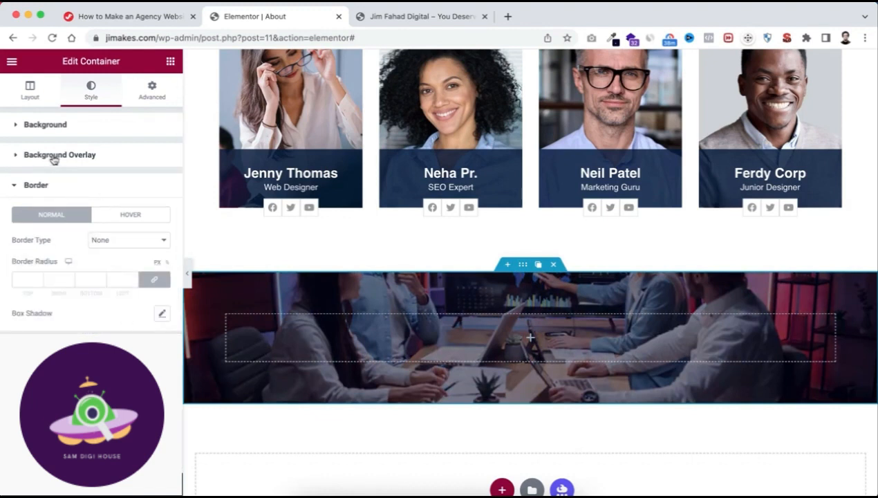
{"action": "left_click", "coordinate": [79, 157]}
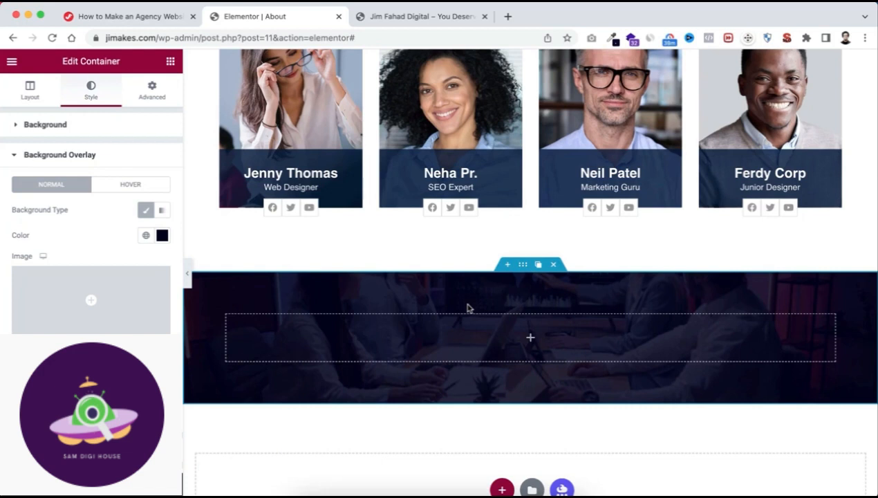
Add a Counter widget to the empty container with the darkened image background.
{"action": "left_click", "coordinate": [530, 339]}
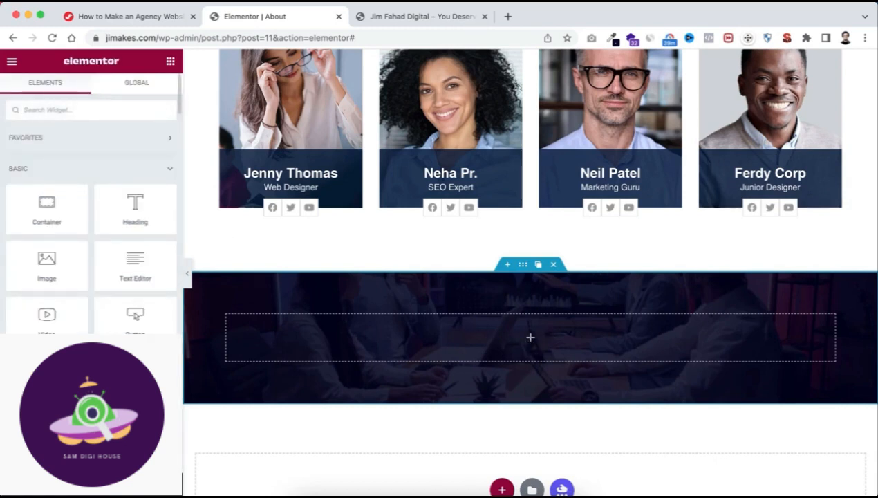
{"action": "type", "text": "counter"}
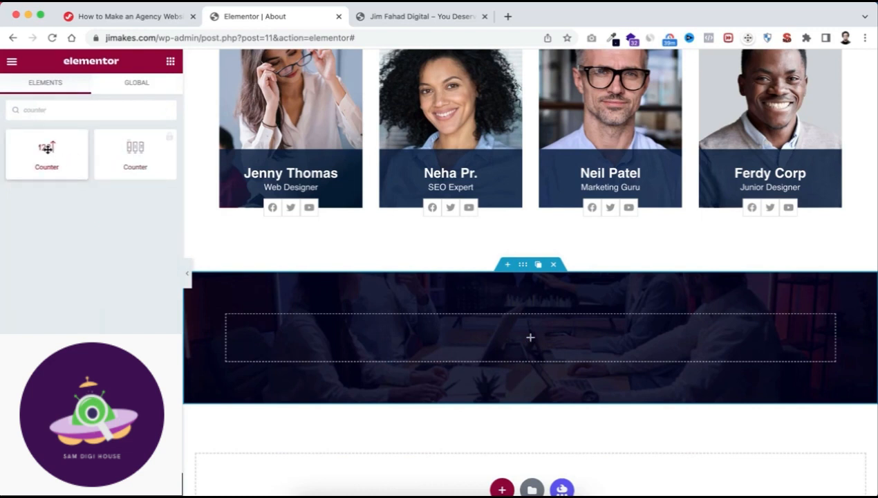
{"action": "left_click_drag", "start_coordinate": [47, 148], "coordinate": [507, 336]}
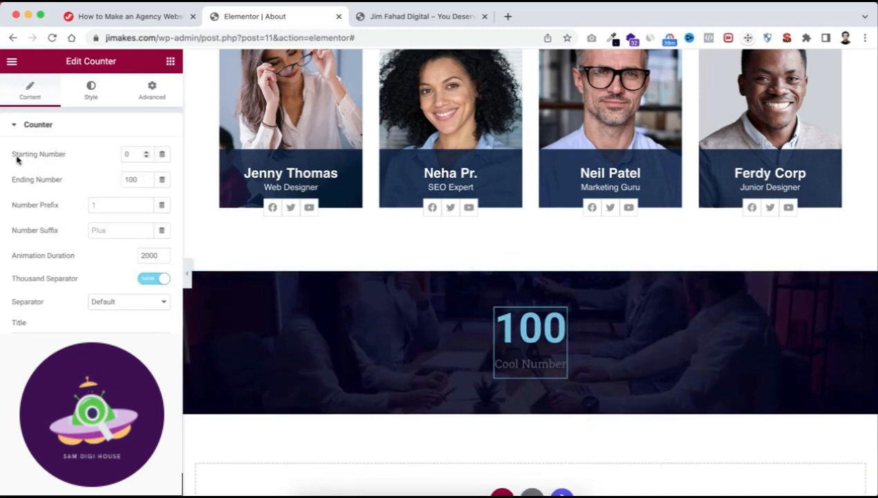
Set the counter's starting number to 40 and its ending number to 500.
{"action": "double_click", "coordinate": [126, 153]}
{"action": "type", "text": "40"}
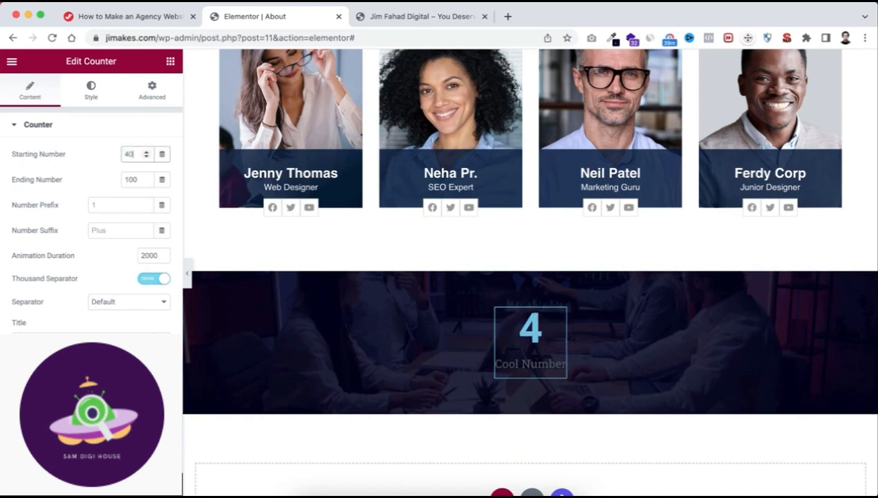
{"action": "double_click", "coordinate": [129, 179]}
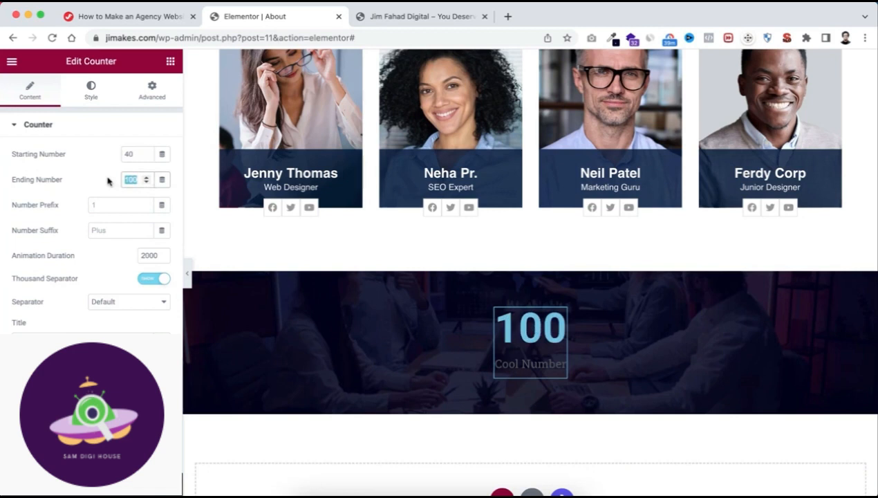
{"action": "type", "text": "500"}
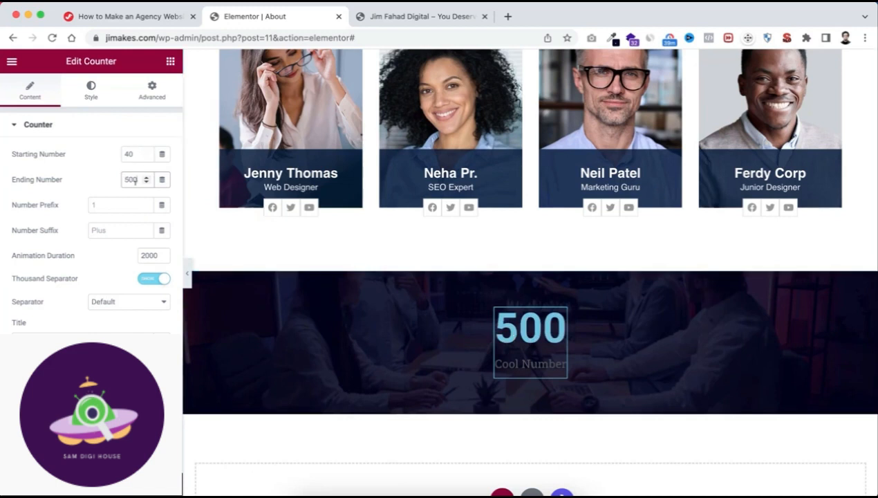
Clear the counter's starting number and set its ending number to 10.
{"action": "double_click", "coordinate": [128, 153]}
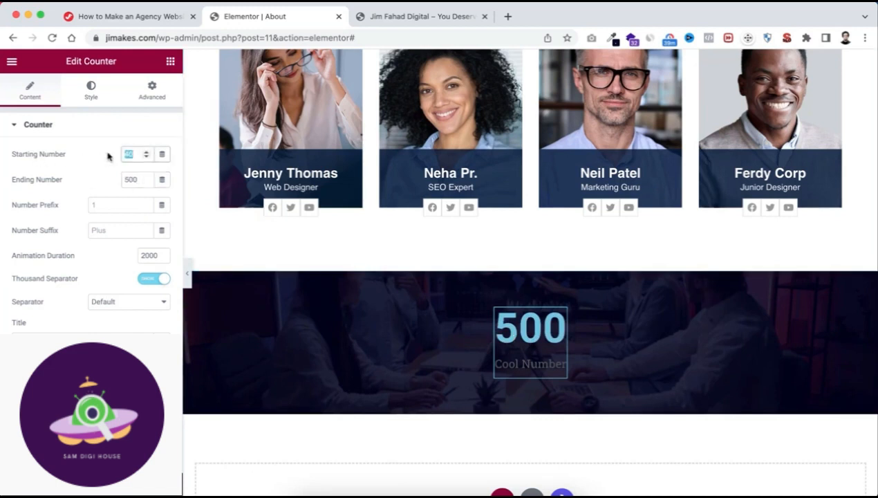
{"action": "key", "text": "BackSpace"}
{"action": "double_click", "coordinate": [131, 179]}
{"action": "type", "text": "10"}
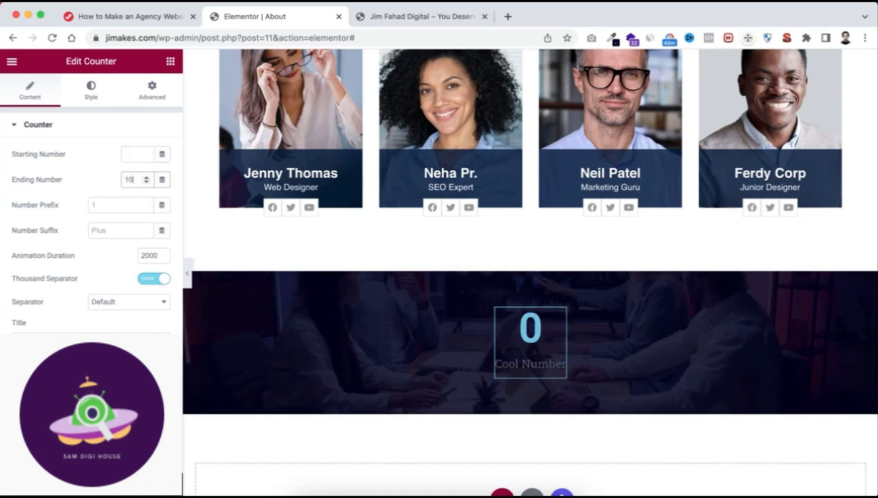
{"action": "left_click", "coordinate": [100, 203]}
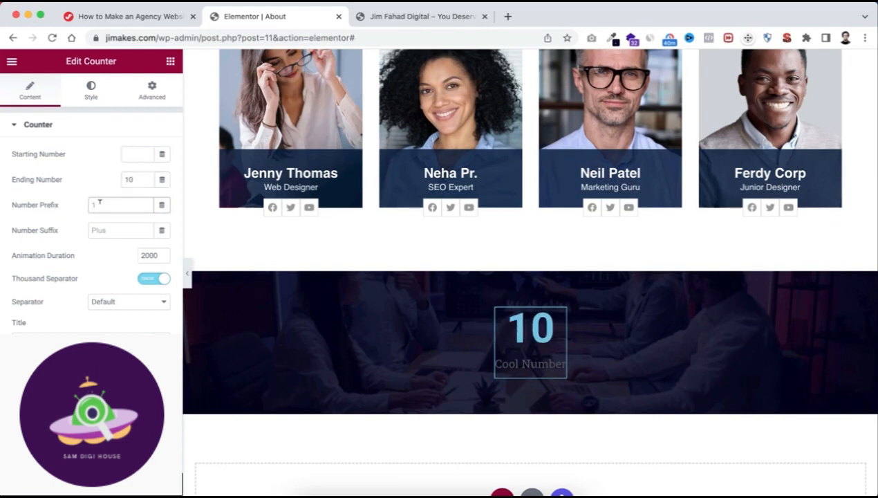
{"action": "type", "text": "kl"}
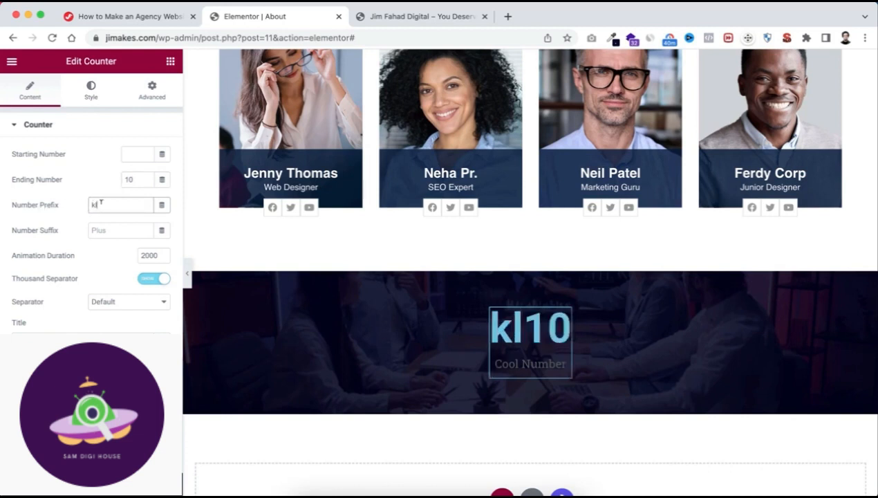
{"action": "key", "text": "BackSpace"}
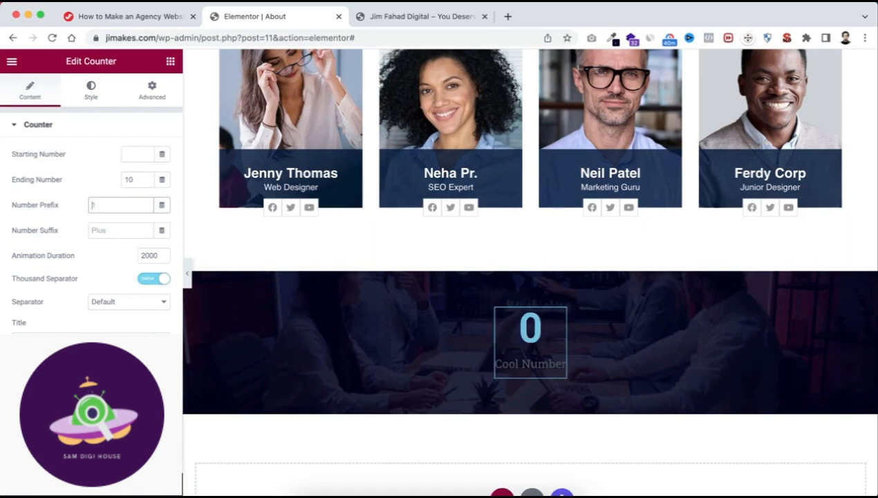
Set the counter's number suffix to k and its title to Complete Projects.
{"action": "left_click", "coordinate": [104, 229]}
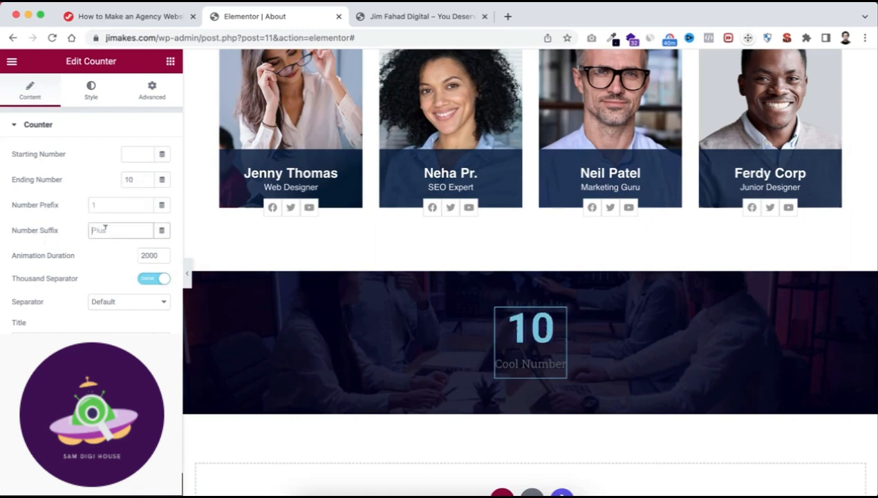
{"action": "type", "text": "k"}
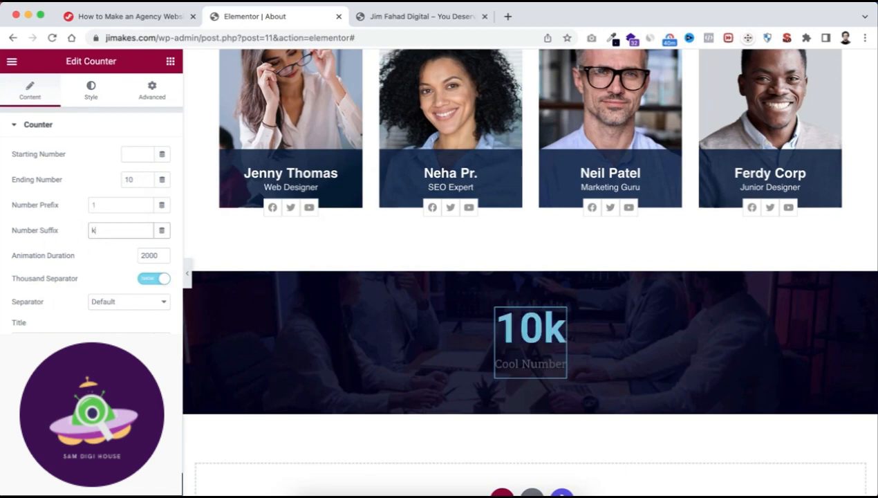
{"action": "left_click", "coordinate": [83, 340]}
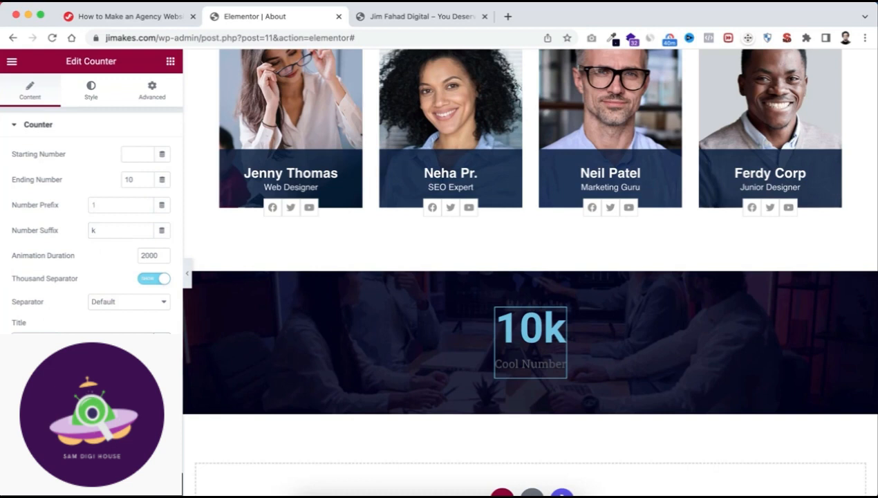
{"action": "key", "text": "ctrl+a"}
{"action": "key", "text": "BackSpace"}
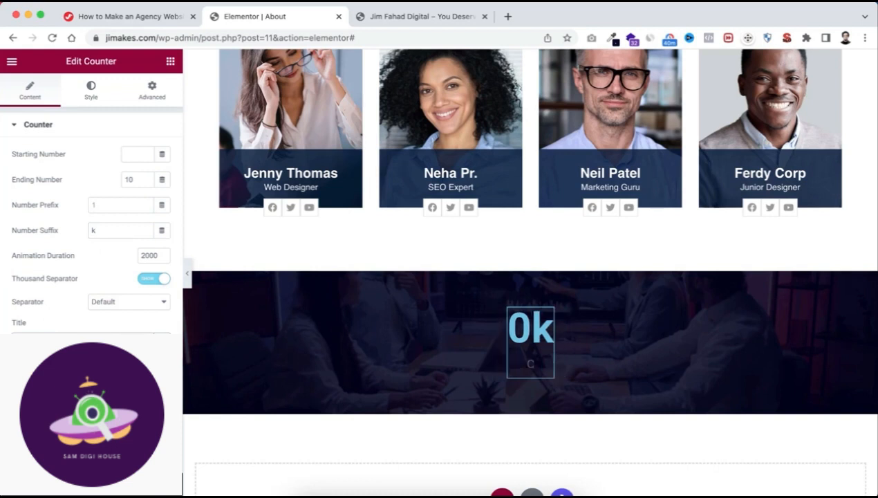
{"action": "type", "text": "Complete Pro"}
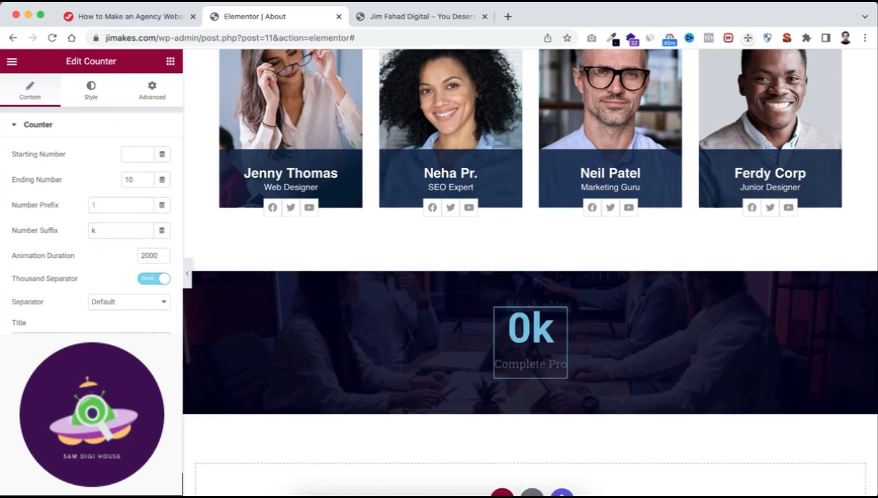
{"action": "type", "text": "jects"}
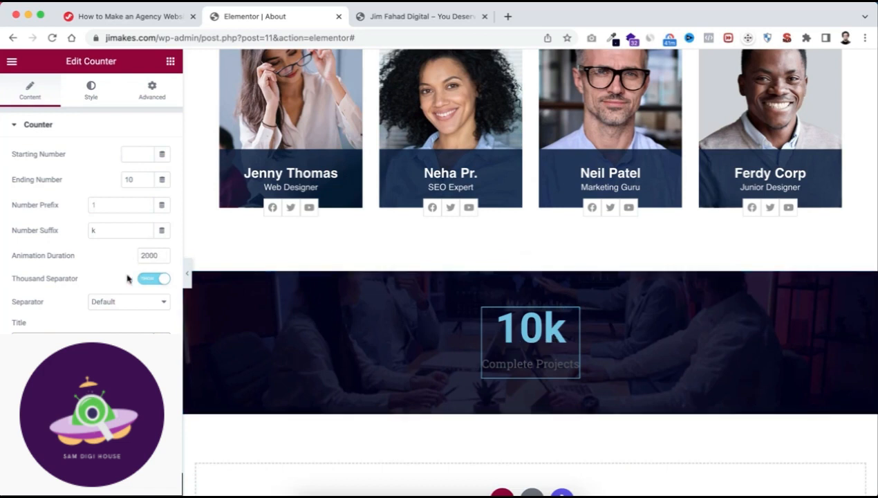
Change the text color of the counter's number to white.
{"action": "left_click", "coordinate": [92, 88]}
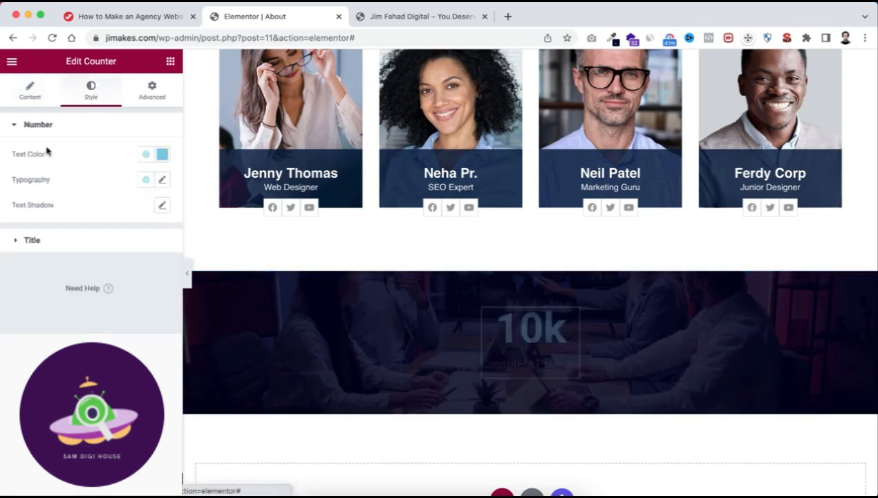
{"action": "left_click", "coordinate": [162, 155]}
{"action": "left_click", "coordinate": [81, 155]}
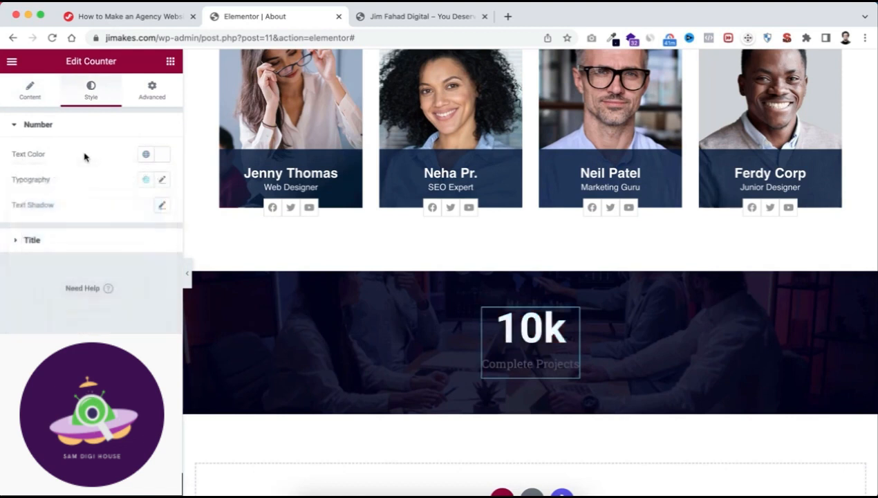
Set the number's typography to Fira Sans Condensed at size 50 px with weight 700.
{"action": "left_click", "coordinate": [160, 182]}
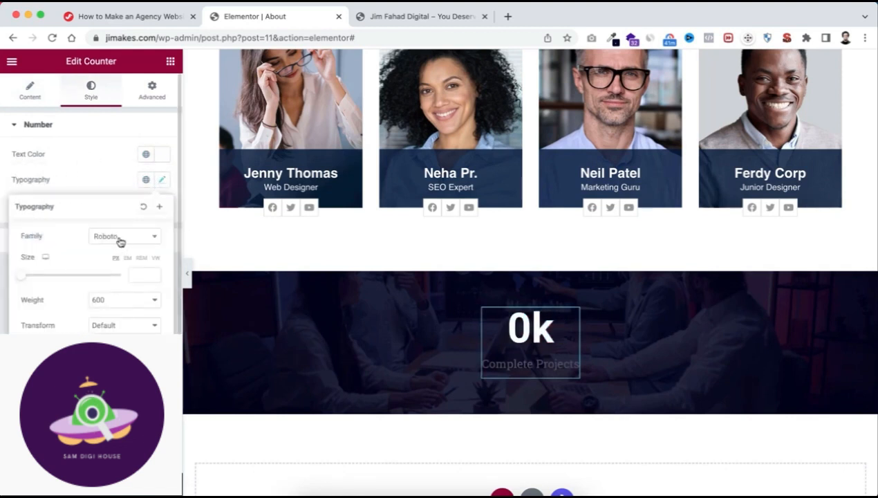
{"action": "left_click", "coordinate": [118, 238]}
{"action": "type", "text": "fira"}
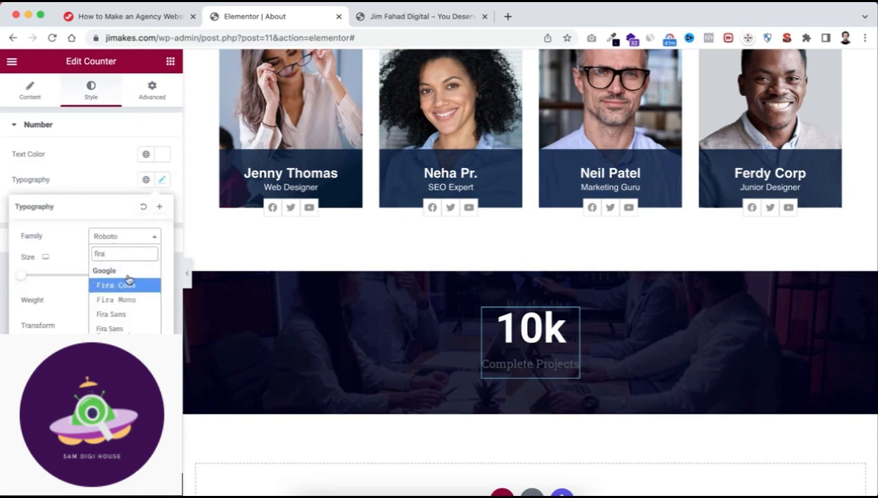
{"action": "left_click", "coordinate": [124, 329]}
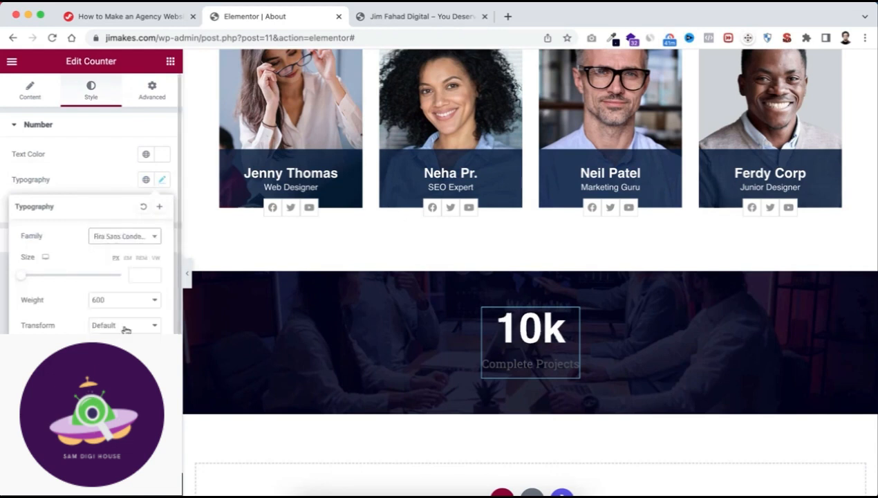
{"action": "left_click", "coordinate": [139, 275]}
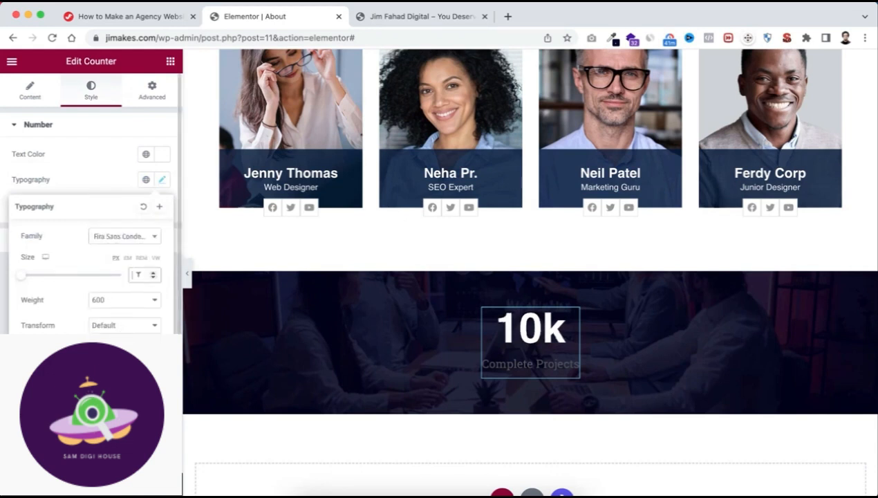
{"action": "type", "text": "50"}
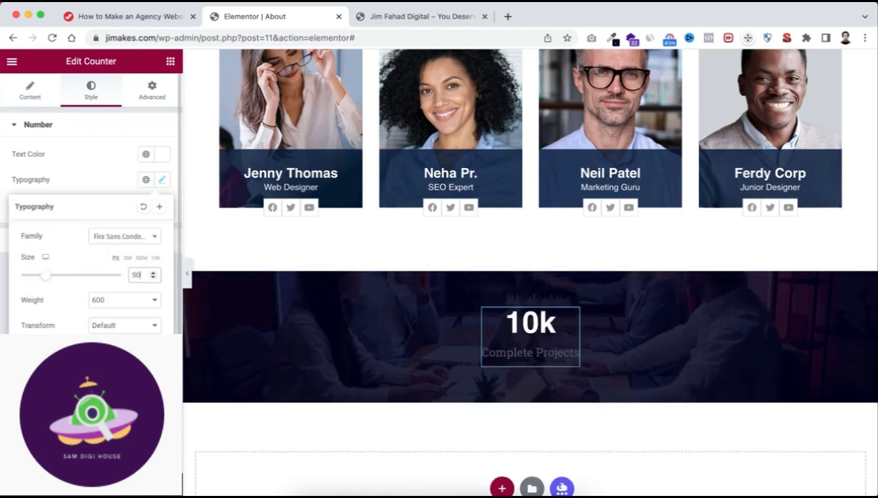
{"action": "left_click", "coordinate": [106, 303]}
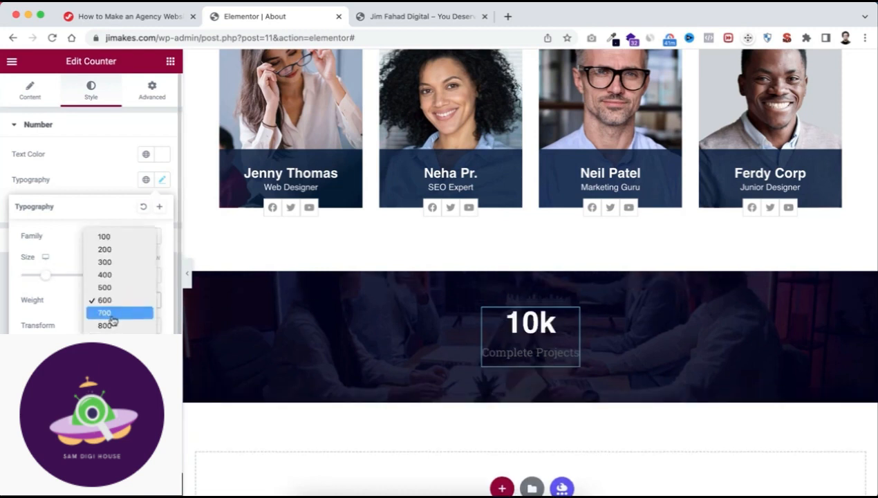
{"action": "left_click", "coordinate": [113, 315]}
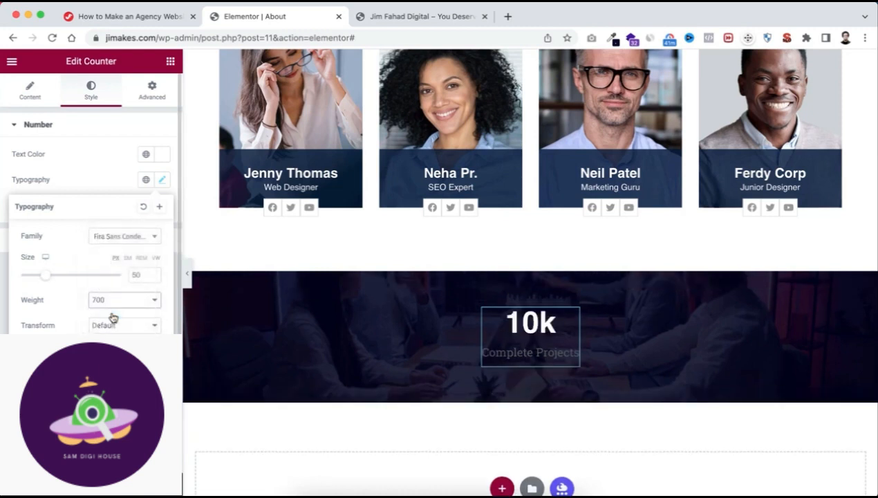
{"action": "left_click", "coordinate": [88, 184]}
Change the text color of the counter's title to white.
{"action": "left_click", "coordinate": [49, 241]}
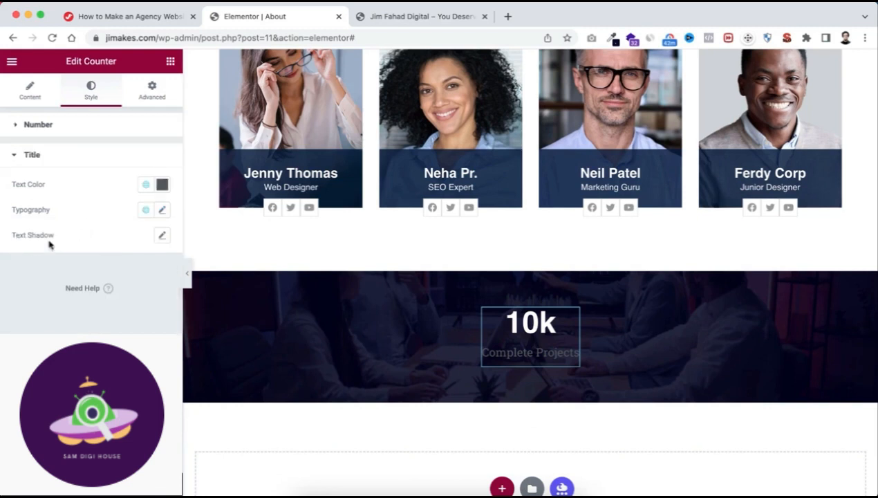
{"action": "left_click", "coordinate": [162, 184]}
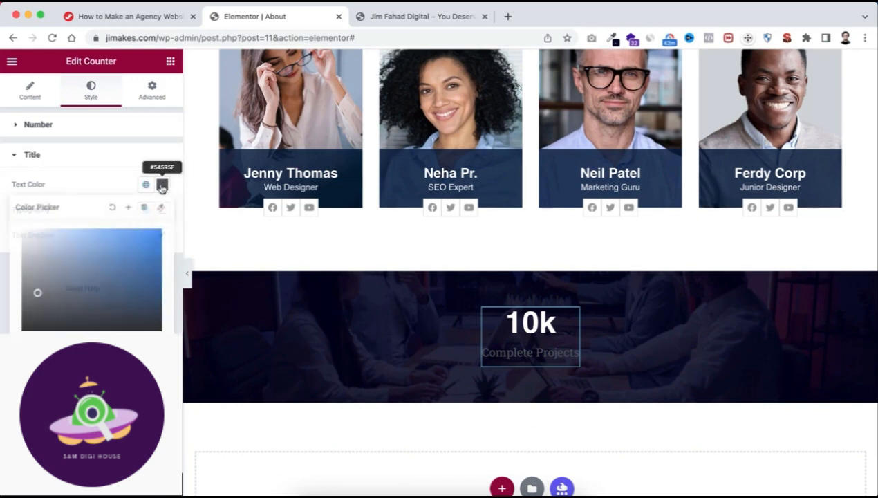
{"action": "left_click", "coordinate": [54, 257]}
{"action": "left_click_drag", "start_coordinate": [54, 257], "coordinate": [4, 220]}
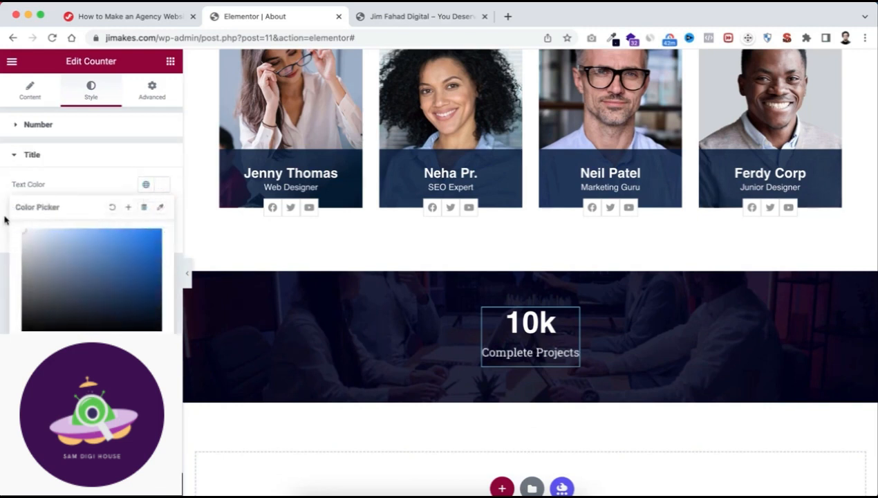
{"action": "left_click", "coordinate": [101, 186]}
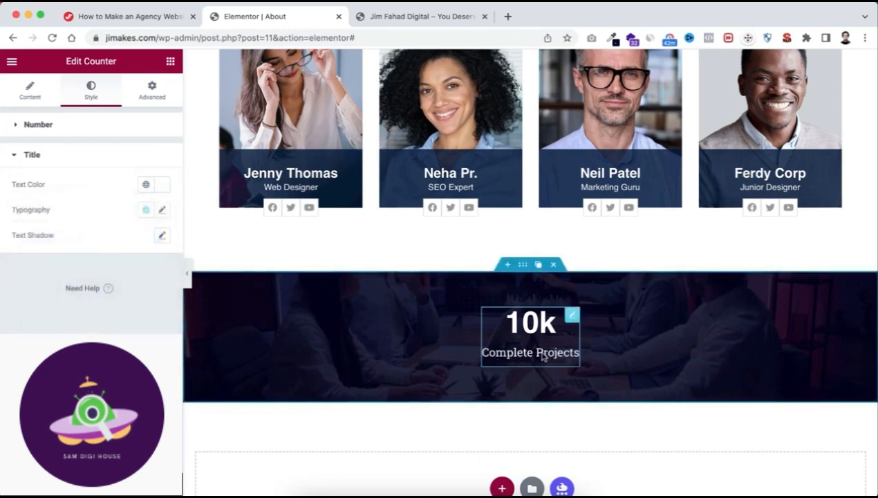
Set the line height of the counter's title to 1.4 and return to the counter's content settings.
{"action": "left_click", "coordinate": [161, 212]}
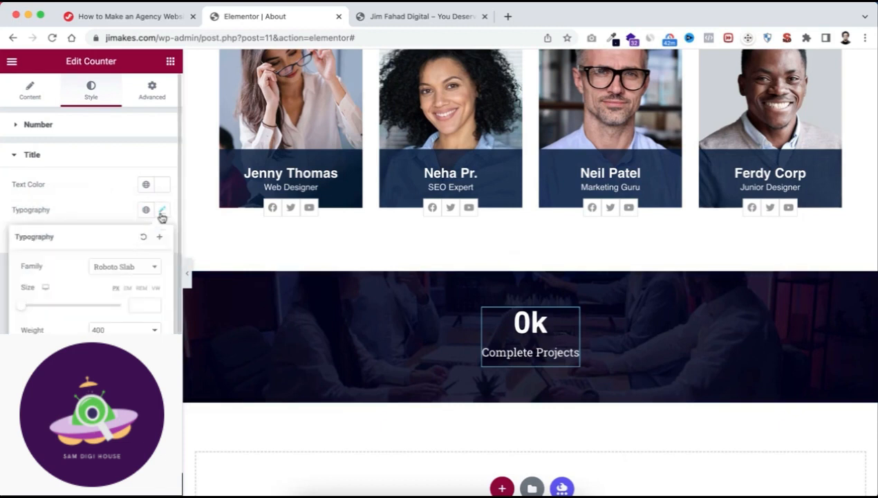
{"action": "scroll", "coordinate": [160, 214], "scroll_direction": "down", "scroll_amount": 2}
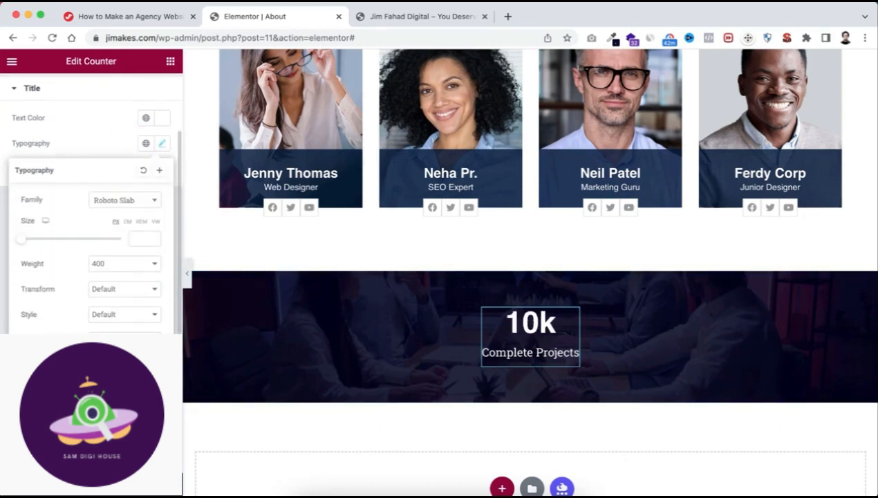
{"action": "type", "text": "1.4"}
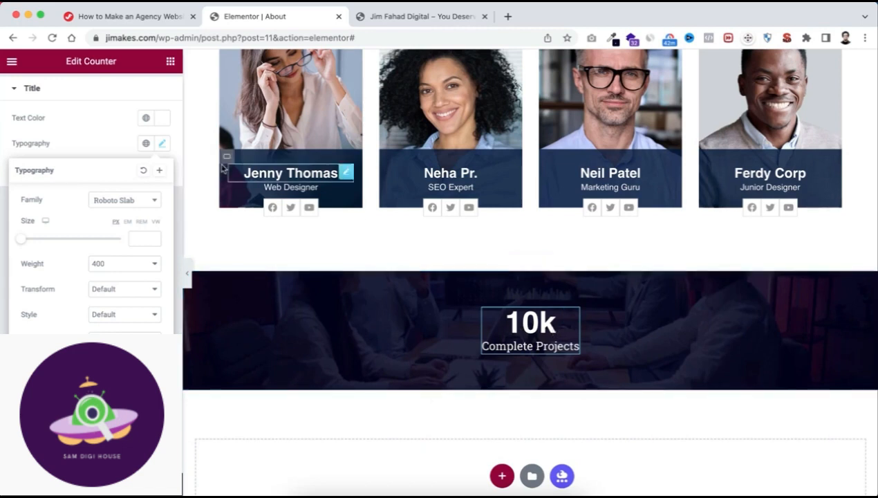
{"action": "left_click", "coordinate": [101, 143]}
{"action": "scroll", "coordinate": [83, 132], "scroll_direction": "up", "scroll_amount": 2}
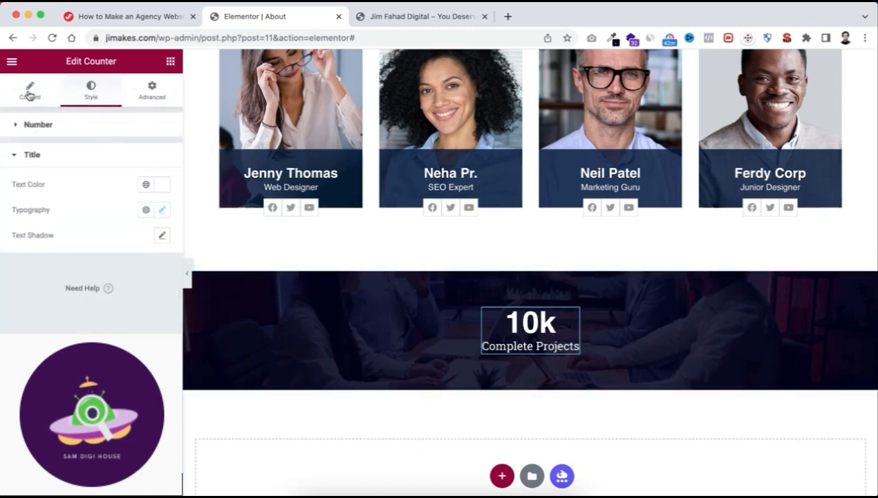
{"action": "left_click", "coordinate": [29, 90]}
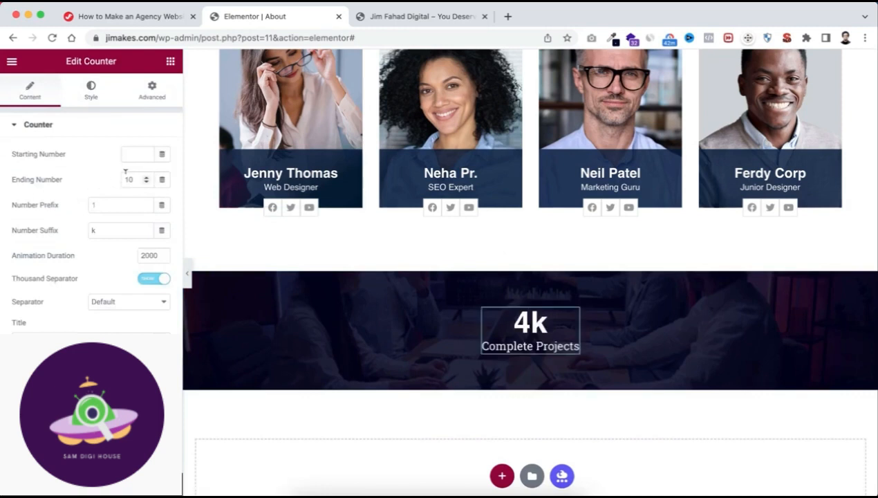
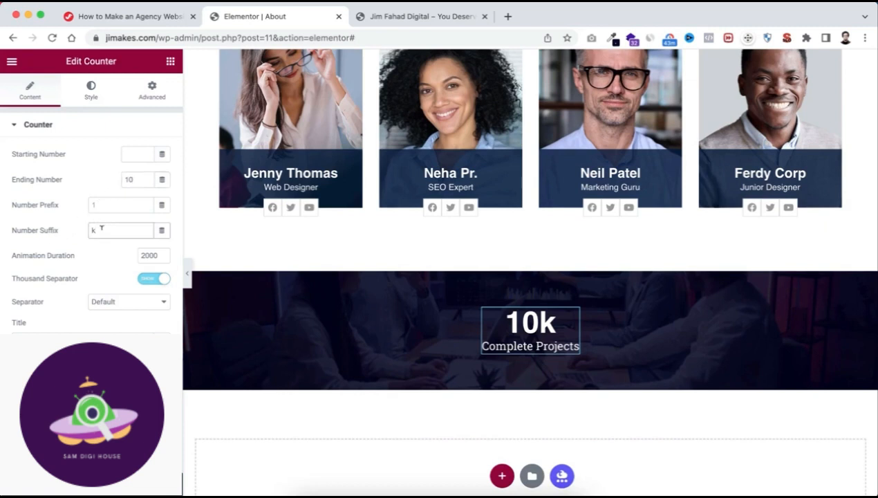
Complete the counter's number suffix as k+ and duplicate the counter three times to get four in a row.
{"action": "type", "text": "+"}
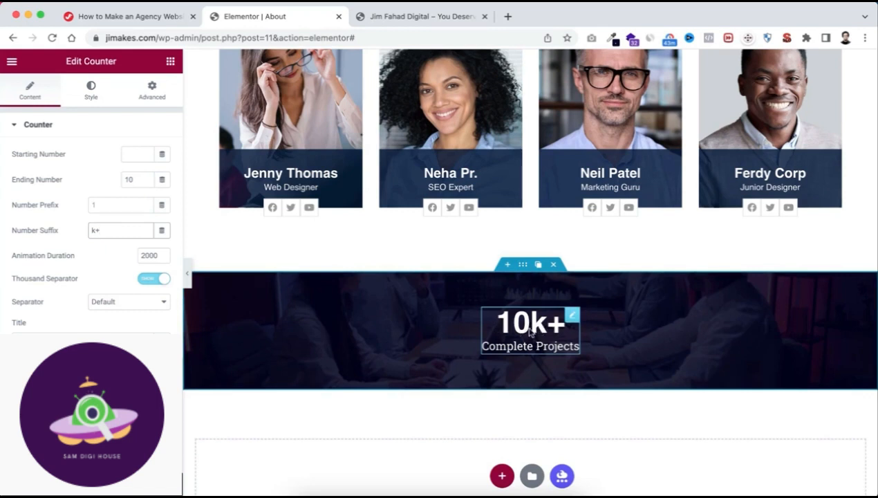
{"action": "left_click", "coordinate": [561, 315]}
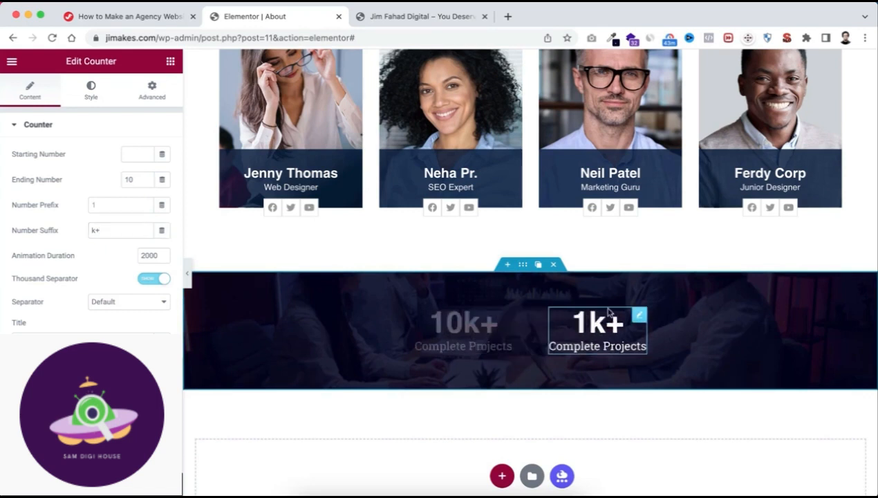
{"action": "left_click", "coordinate": [623, 314]}
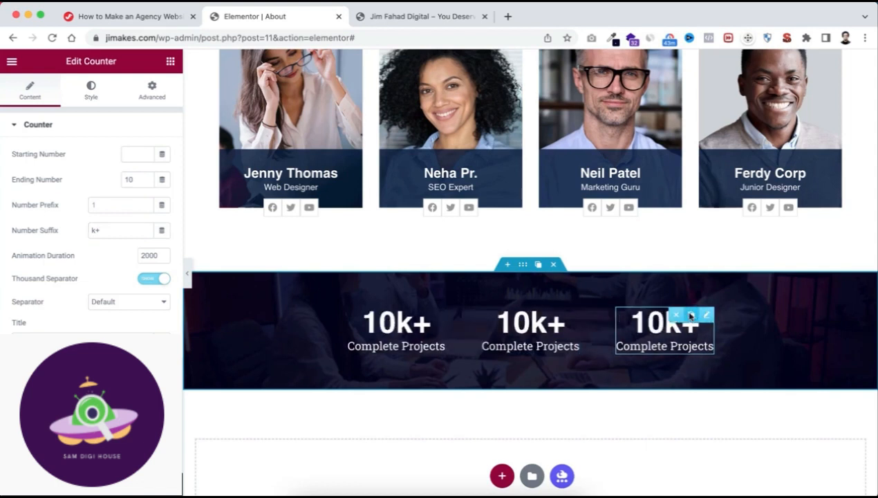
{"action": "left_click", "coordinate": [690, 315]}
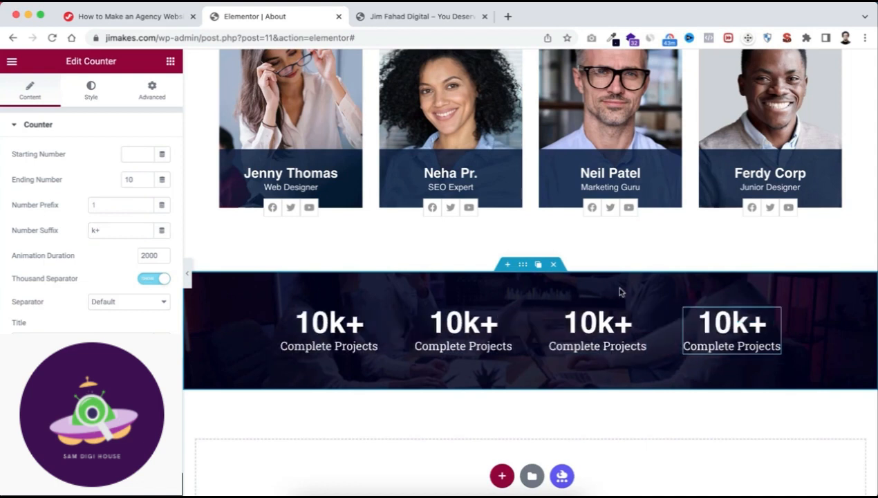
Set the elements gap of the container holding the four counters to 60 px.
{"action": "left_click", "coordinate": [523, 269]}
{"action": "left_click", "coordinate": [15, 93]}
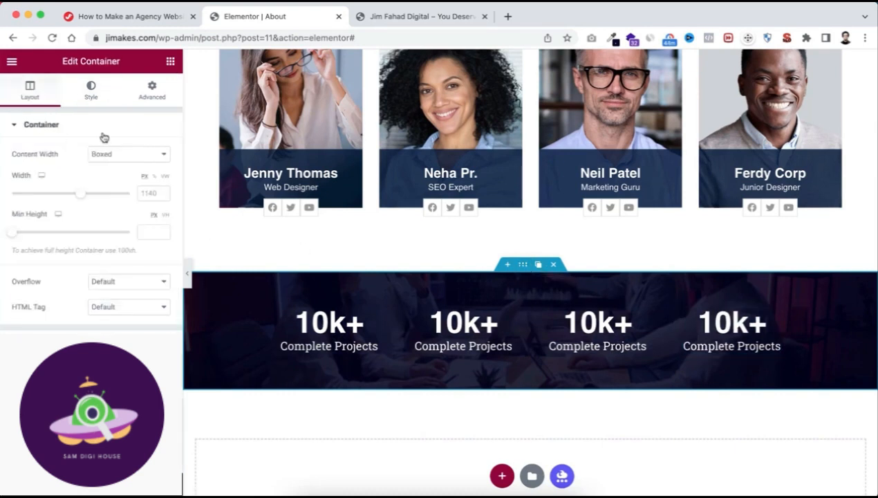
{"action": "left_click", "coordinate": [36, 343]}
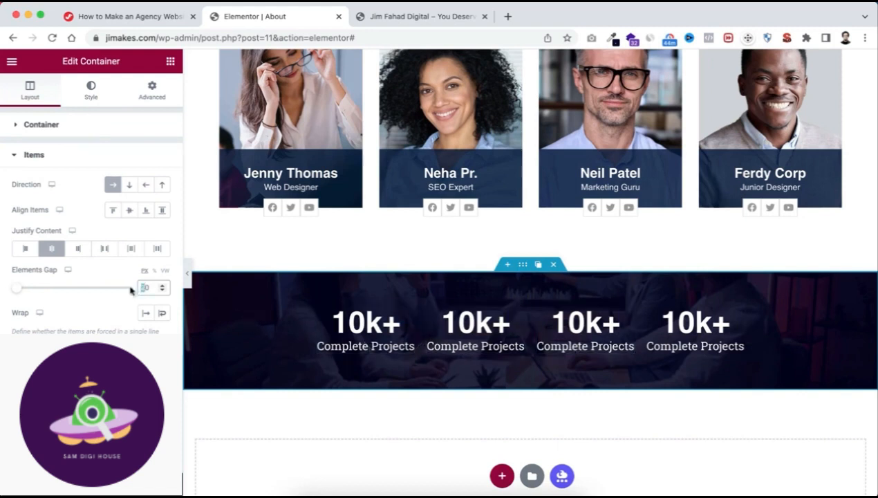
{"action": "type", "text": "1"}
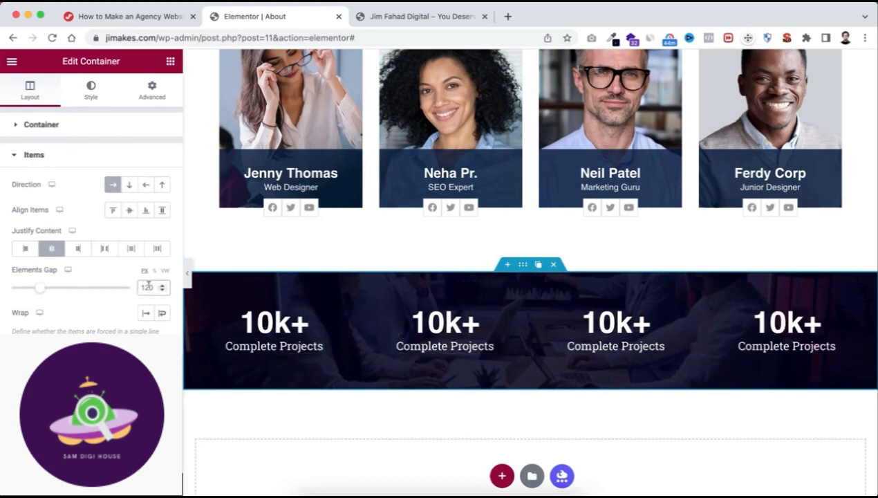
{"action": "left_click_drag", "start_coordinate": [148, 287], "coordinate": [129, 293]}
{"action": "type", "text": "60"}
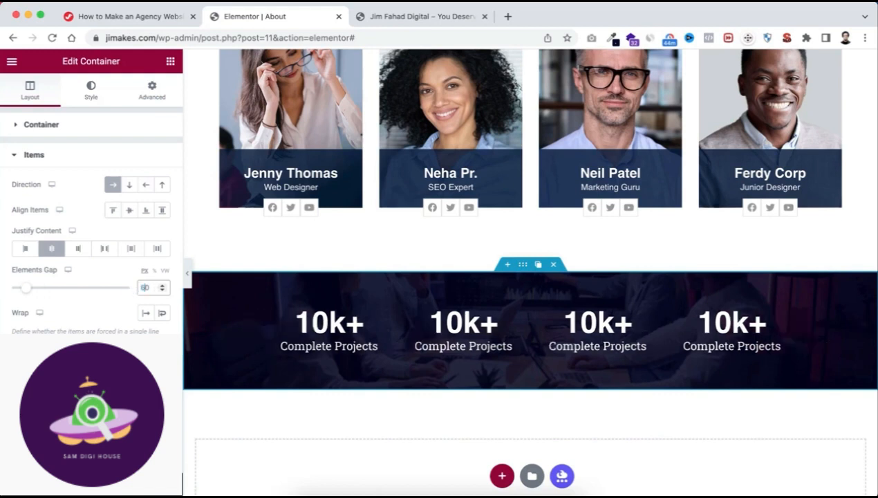
Set the second counter's ending number to 850 and its number suffix to +.
{"action": "left_click", "coordinate": [460, 331]}
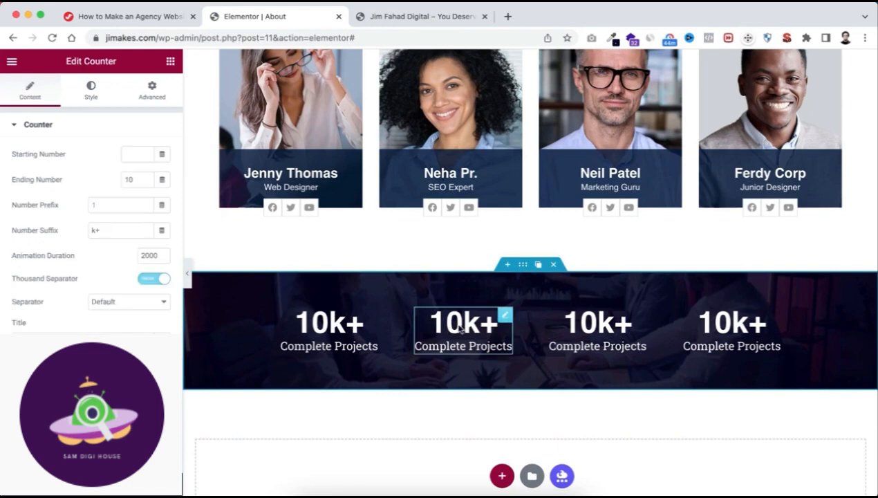
{"action": "left_click", "coordinate": [134, 178]}
{"action": "type", "text": "8"}
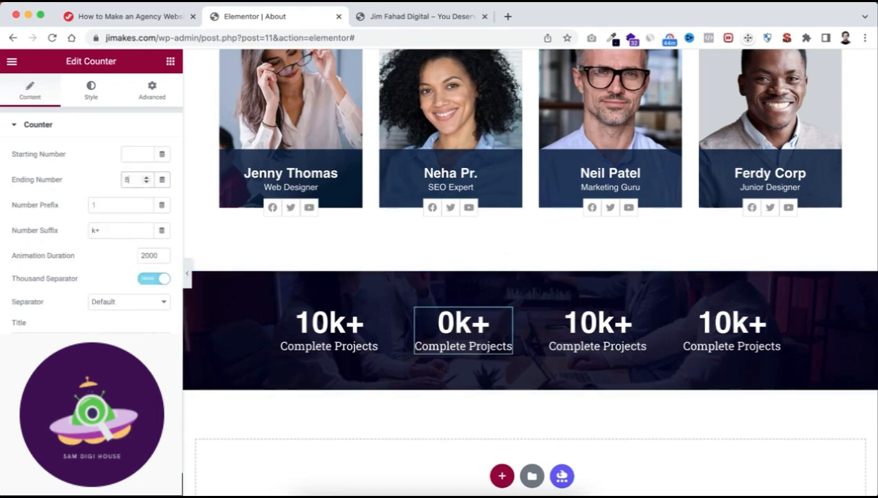
{"action": "type", "text": "50"}
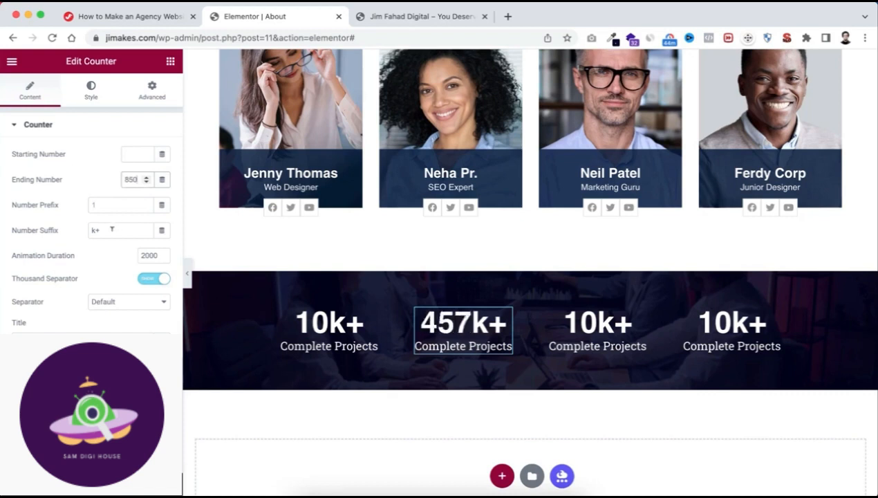
{"action": "left_click", "coordinate": [95, 229]}
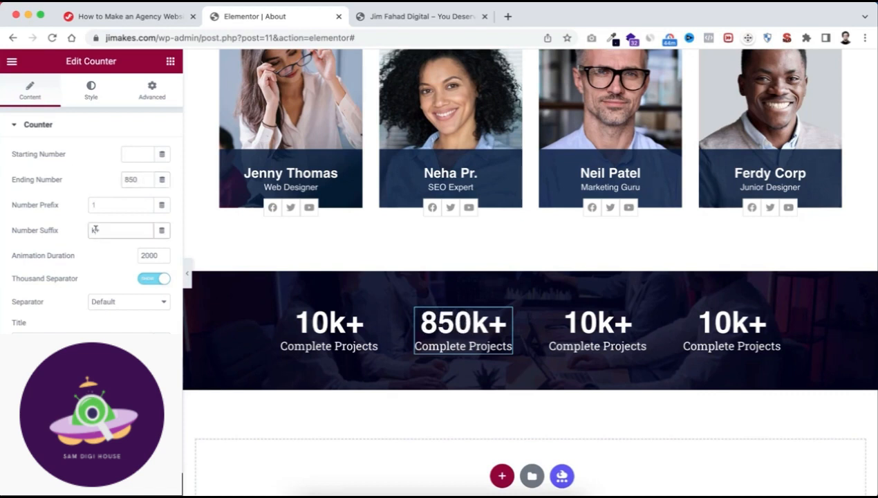
{"action": "type", "text": "+"}
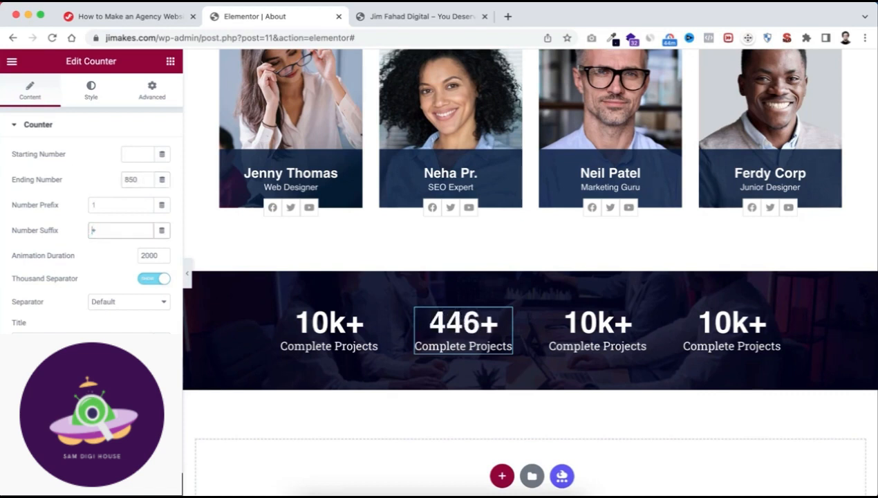
Change the title of the second counter to Client Reviews.
{"action": "triple_click", "coordinate": [81, 337]}
{"action": "type", "text": "Cl"}
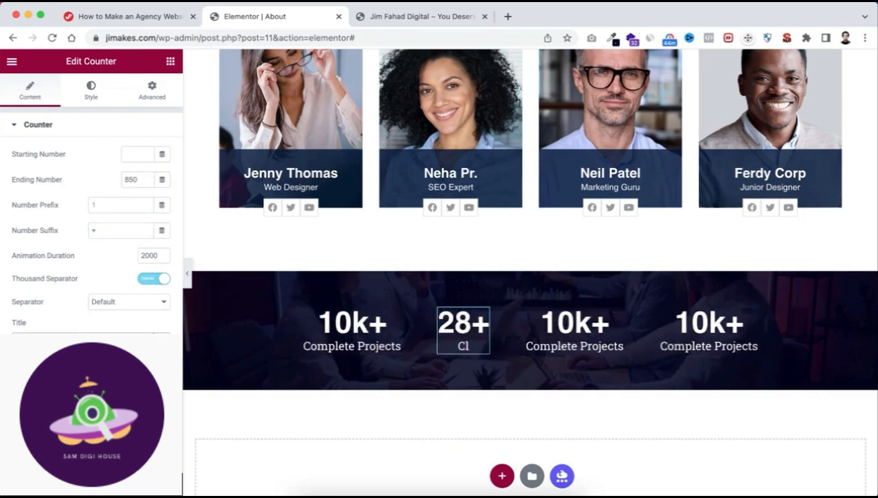
{"action": "type", "text": "ient Revi"}
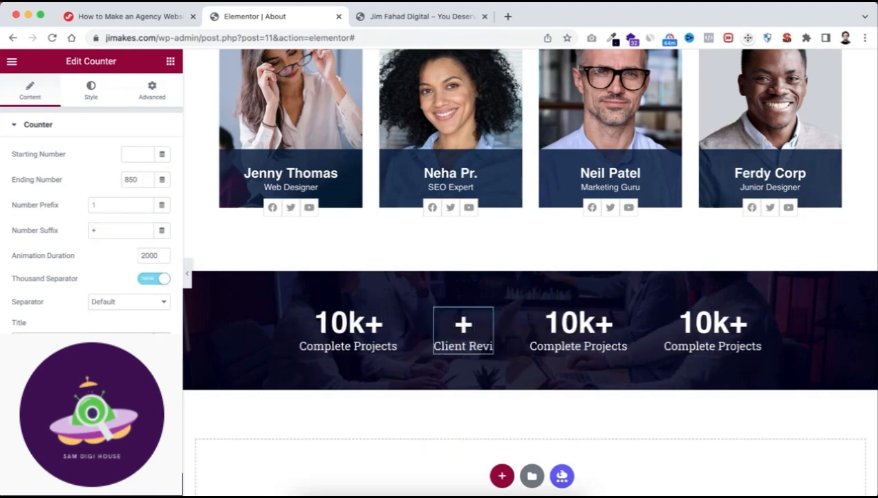
{"action": "type", "text": "ews"}
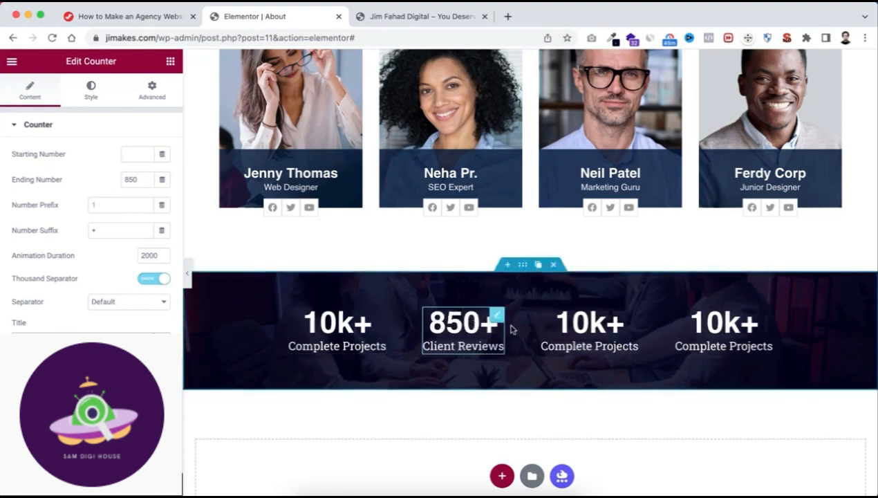
Configure the third counter with ending number 15, suffix + and the title Winning Awards.
{"action": "left_click", "coordinate": [580, 330]}
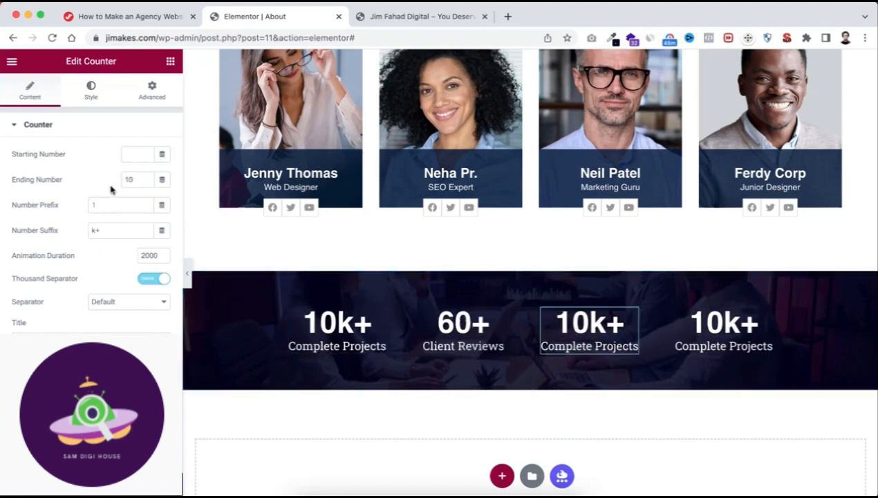
{"action": "double_click", "coordinate": [130, 178]}
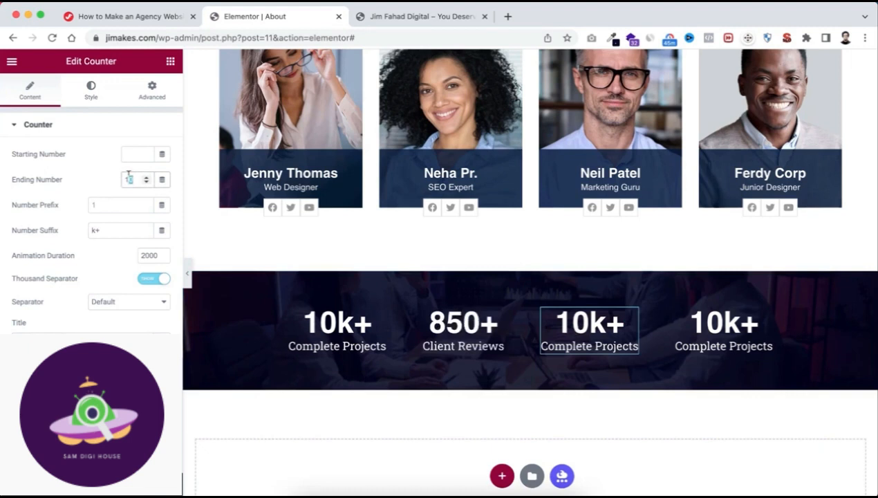
{"action": "type", "text": "15"}
{"action": "double_click", "coordinate": [98, 230]}
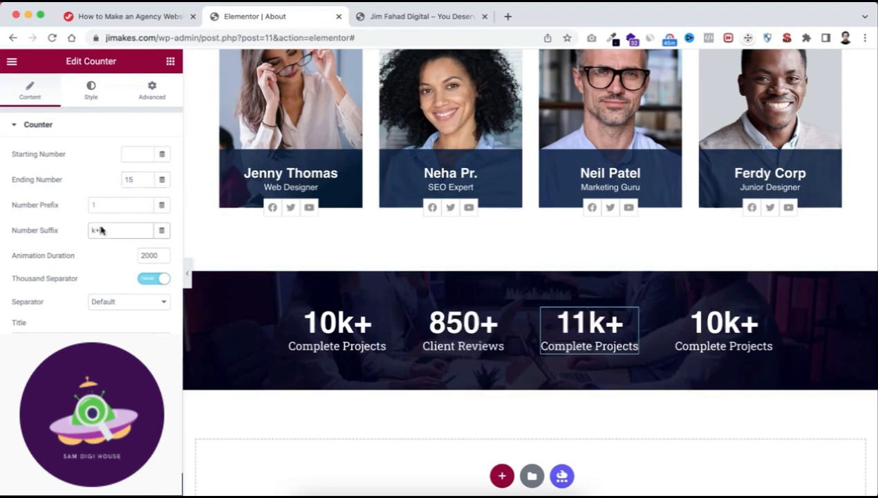
{"action": "type", "text": "+ "}
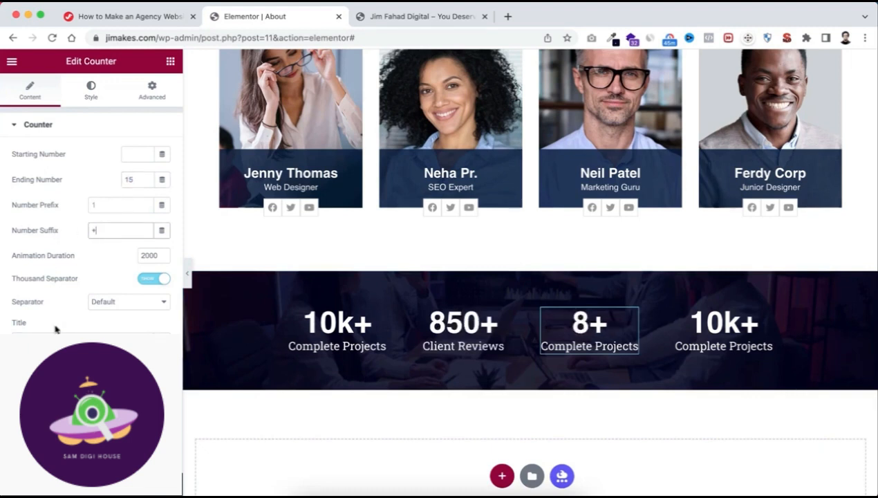
{"action": "type", "text": "Winni"}
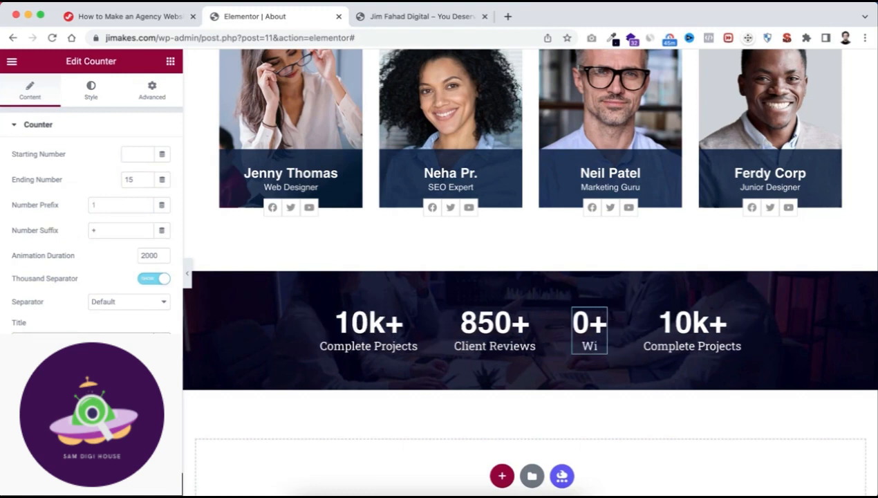
{"action": "type", "text": "ng Awards"}
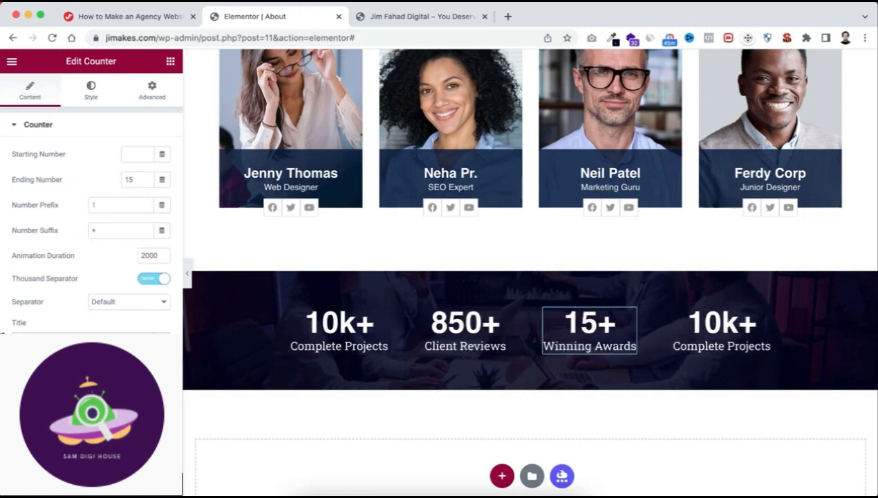
Set the fourth counter's ending number to 2 and its title to Free Resources.
{"action": "left_click", "coordinate": [724, 332]}
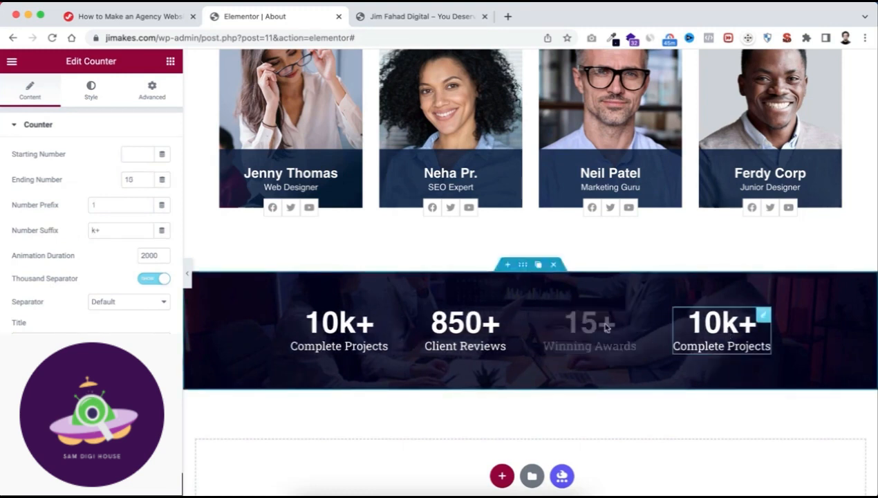
{"action": "double_click", "coordinate": [129, 179]}
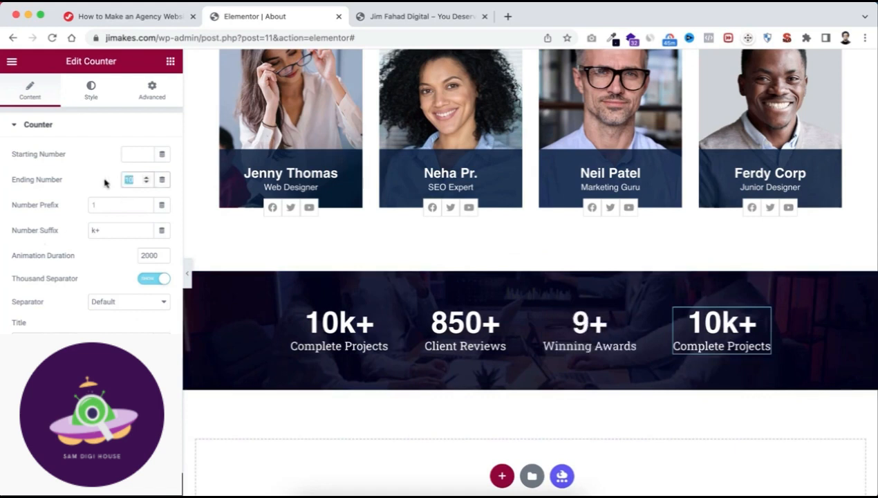
{"action": "type", "text": "2"}
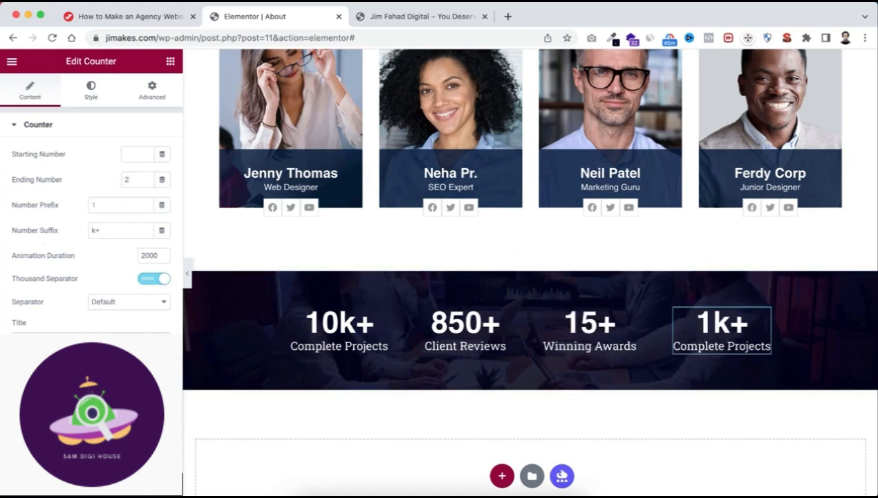
{"action": "type", "text": "Free Re"}
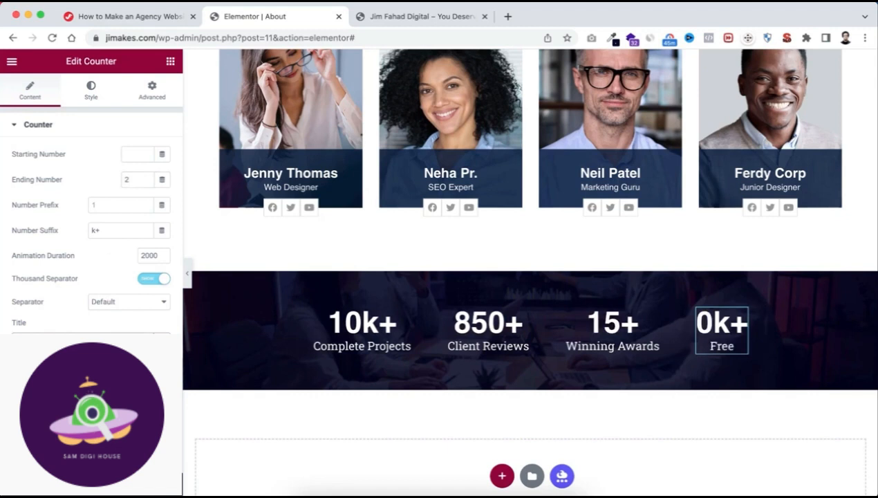
{"action": "key", "text": "BackSpace"}
{"action": "key", "text": "BackSpace"}
{"action": "key", "text": "BackSpace"}
{"action": "type", "text": "Reso"}
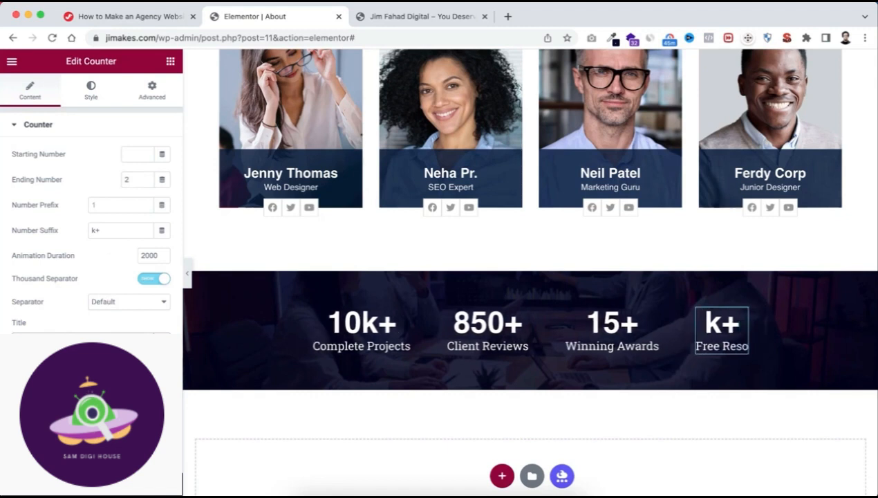
{"action": "type", "text": "urces"}
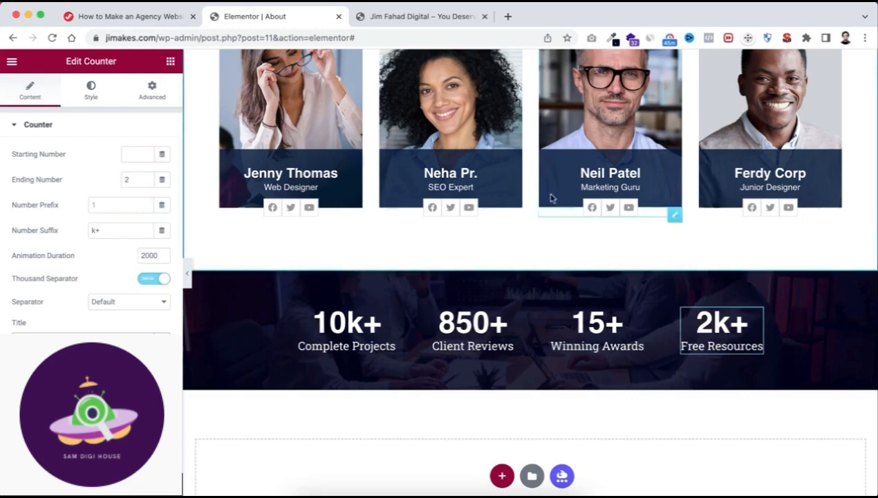
Replace the About Us banner's background image by uploading and inserting the About-banner JPG from the IMAGES folder.
{"action": "scroll", "coordinate": [551, 195], "scroll_direction": "up", "scroll_amount": 15}
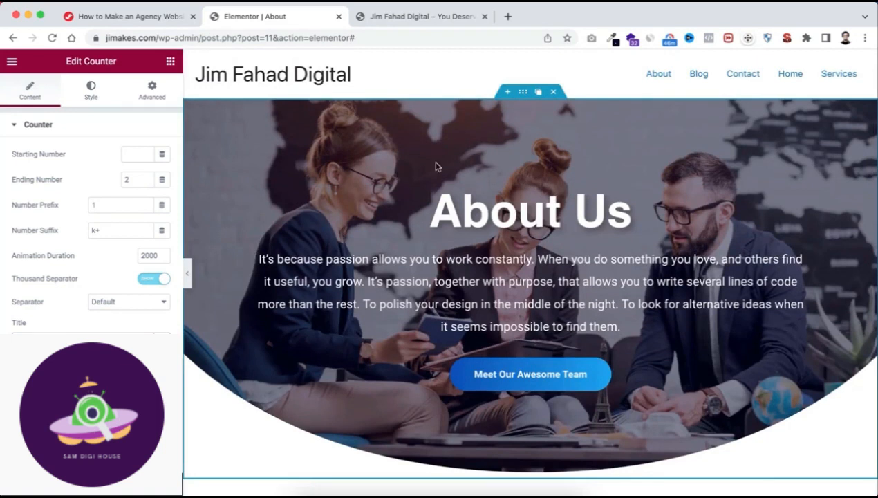
{"action": "left_click", "coordinate": [523, 94]}
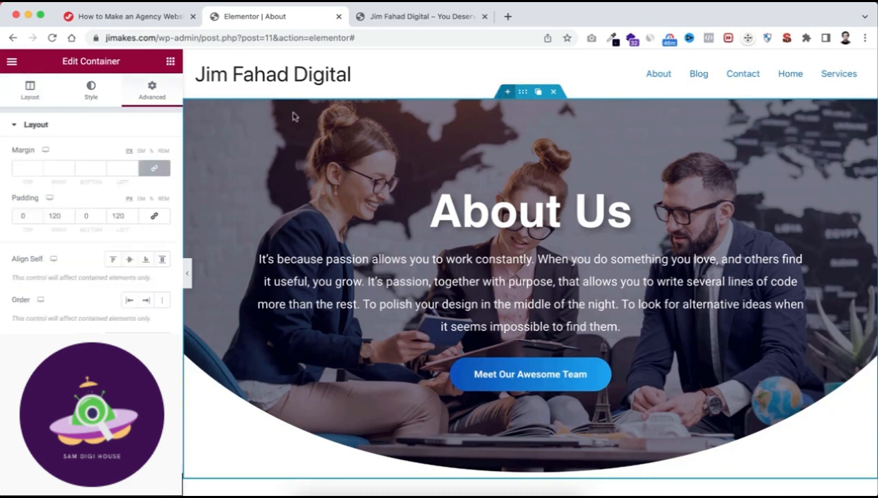
{"action": "left_click", "coordinate": [87, 100]}
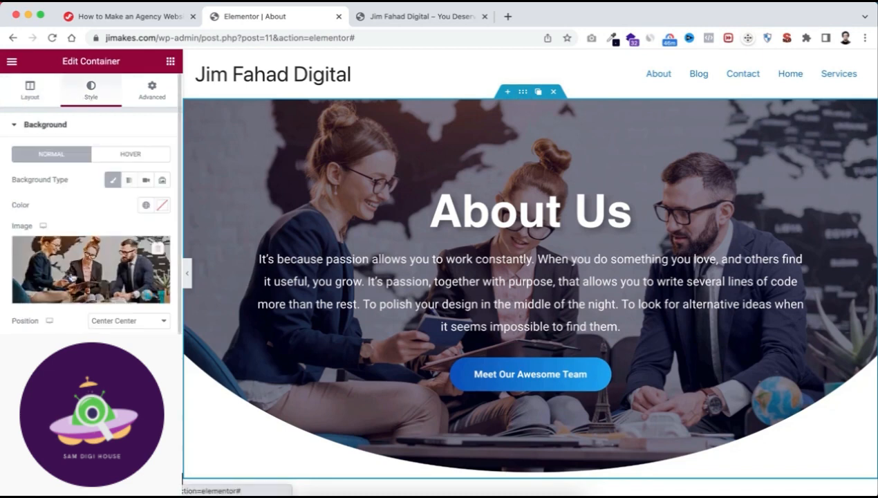
{"action": "left_click", "coordinate": [80, 258]}
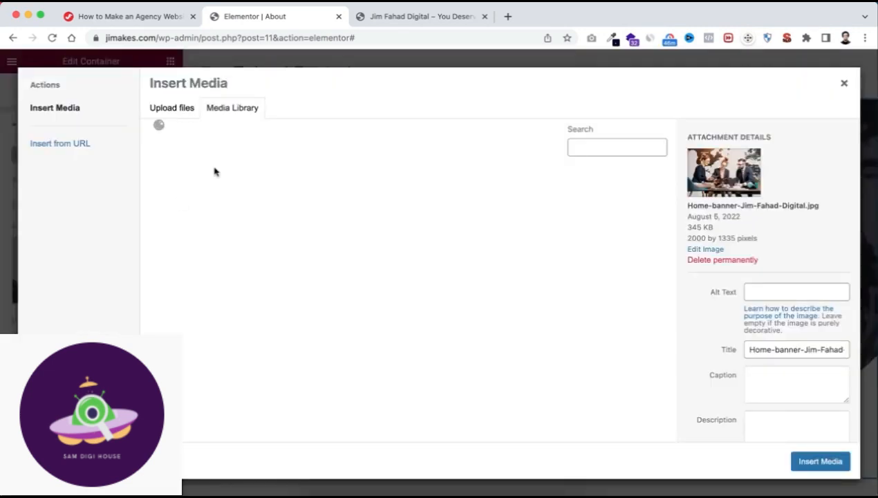
{"action": "left_click", "coordinate": [178, 111]}
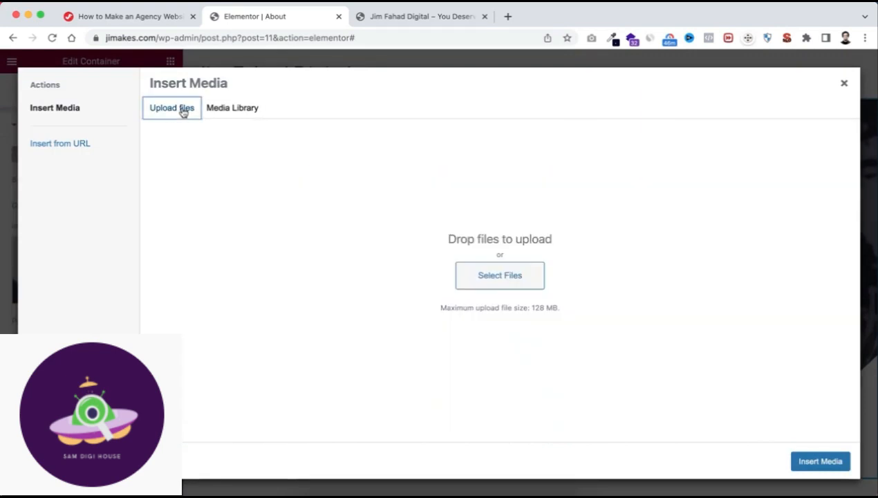
{"action": "left_click", "coordinate": [495, 273]}
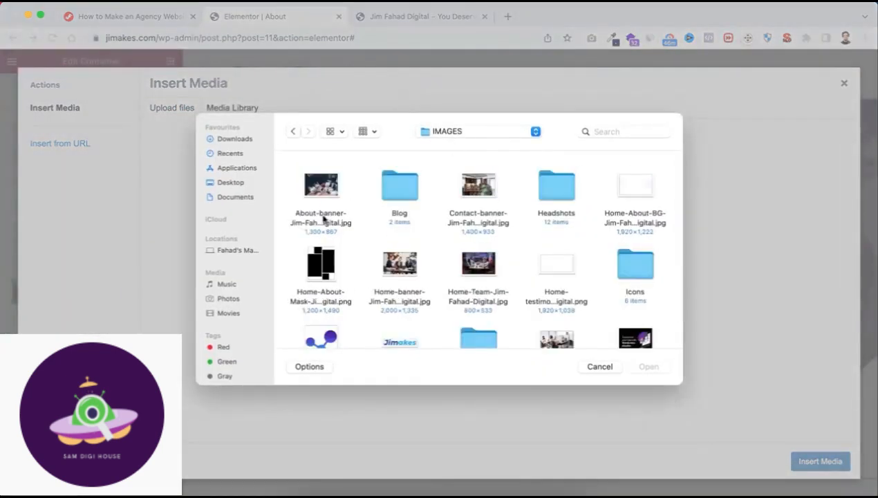
{"action": "left_click", "coordinate": [323, 188]}
{"action": "left_click", "coordinate": [650, 367]}
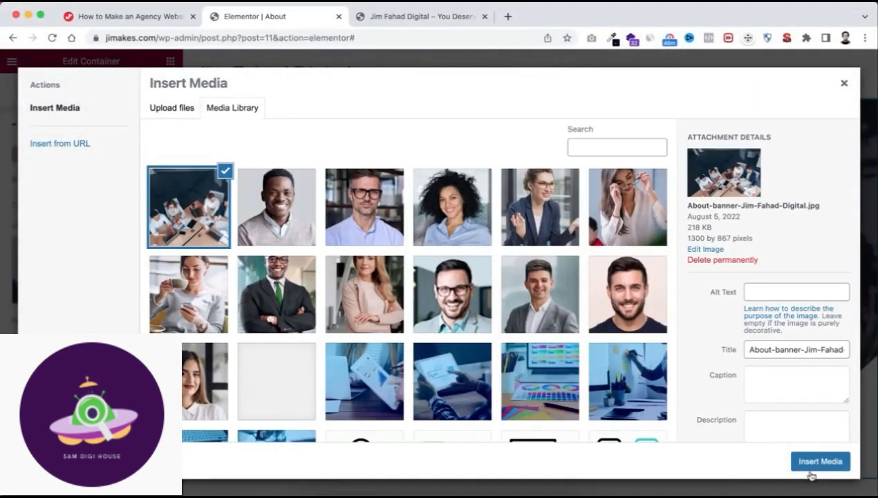
{"action": "left_click", "coordinate": [810, 464]}
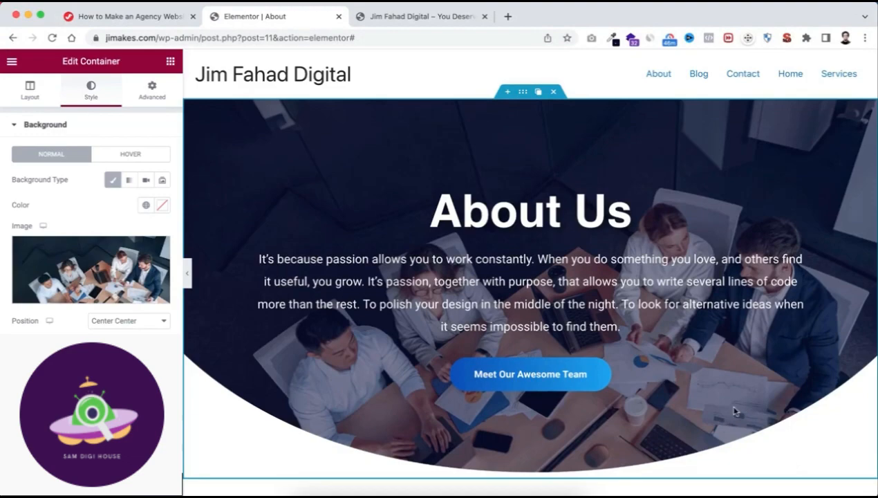
Insert the saved Testimonials Area template below the counter section.
{"action": "scroll", "coordinate": [666, 419], "scroll_direction": "down", "scroll_amount": 6}
{"action": "scroll", "coordinate": [666, 417], "scroll_direction": "up", "scroll_amount": 2}
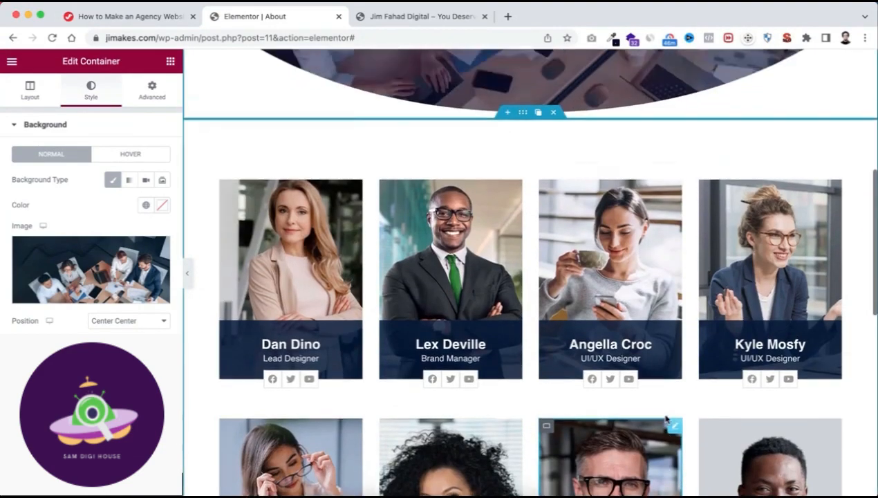
{"action": "scroll", "coordinate": [666, 417], "scroll_direction": "down", "scroll_amount": 5}
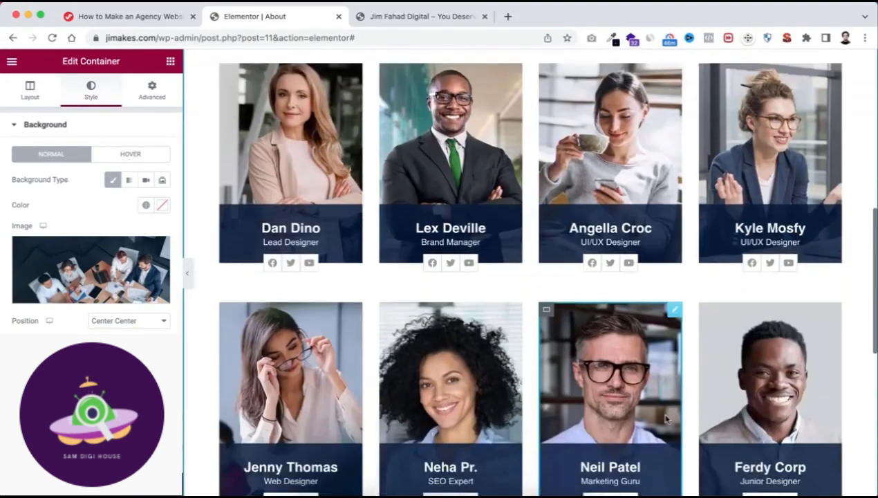
{"action": "scroll", "coordinate": [664, 418], "scroll_direction": "down", "scroll_amount": 4}
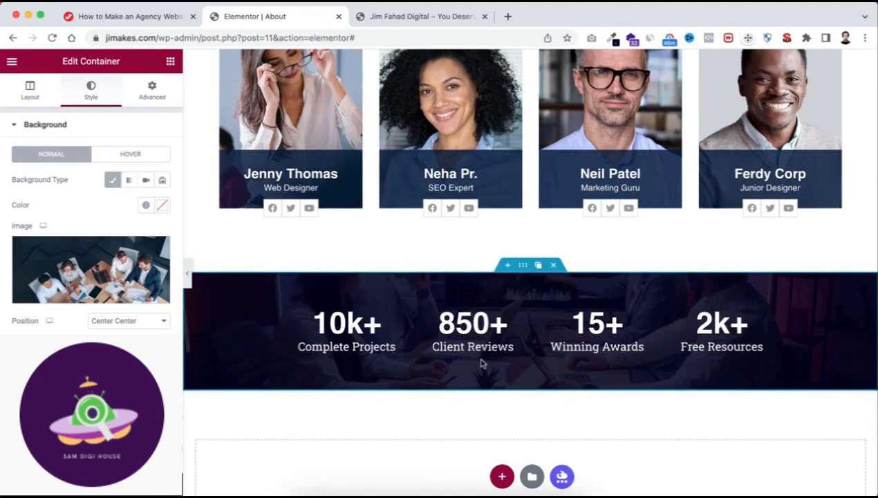
{"action": "scroll", "coordinate": [483, 364], "scroll_direction": "down", "scroll_amount": 2}
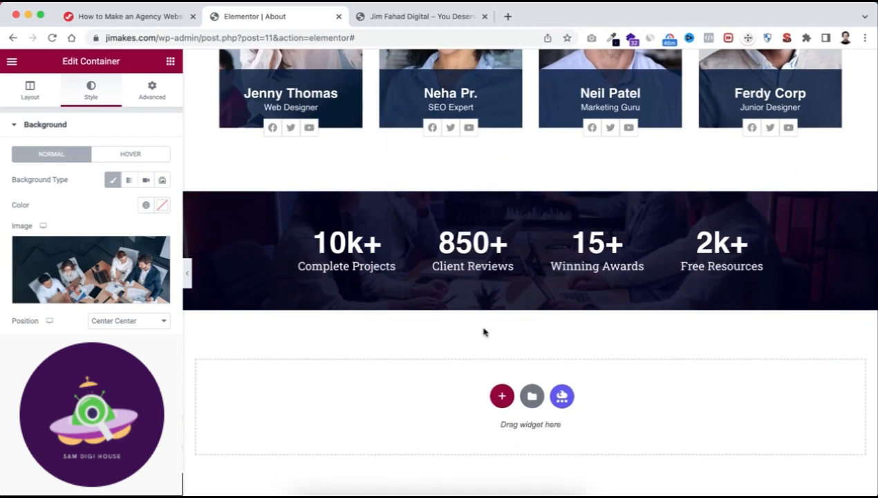
{"action": "scroll", "coordinate": [484, 333], "scroll_direction": "down", "scroll_amount": 1}
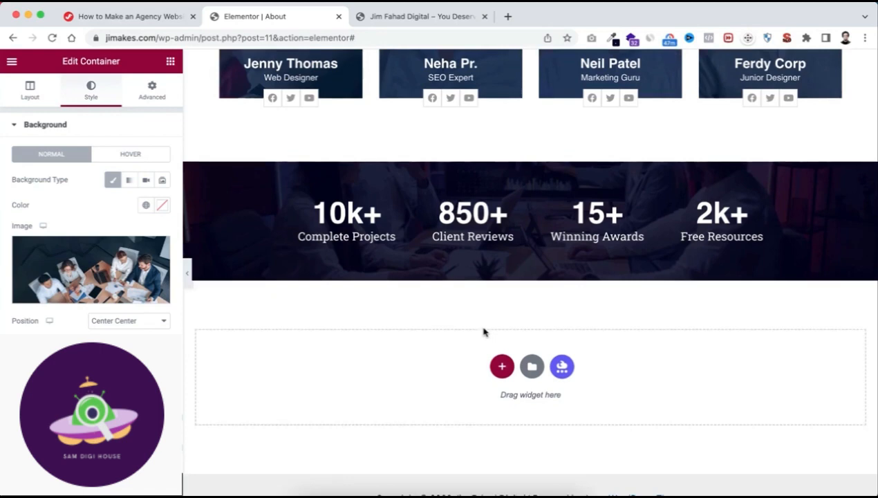
{"action": "left_click", "coordinate": [532, 368]}
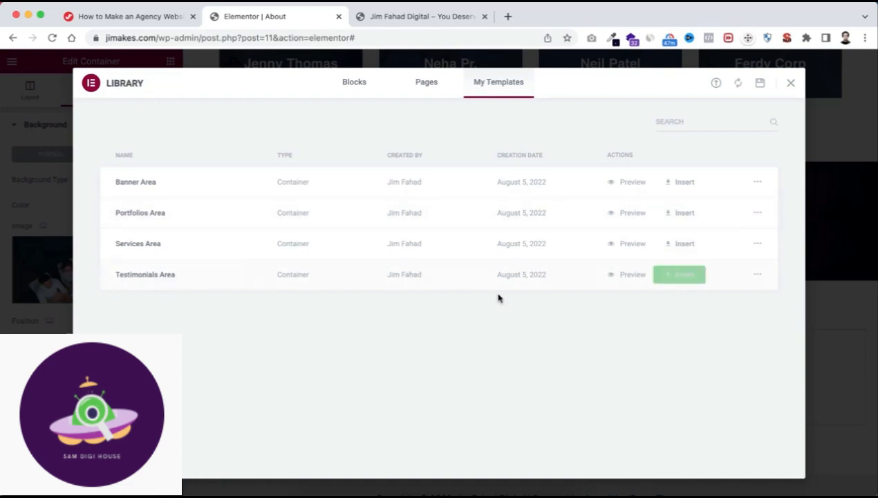
{"action": "left_click", "coordinate": [680, 277]}
{"action": "left_click", "coordinate": [503, 314]}
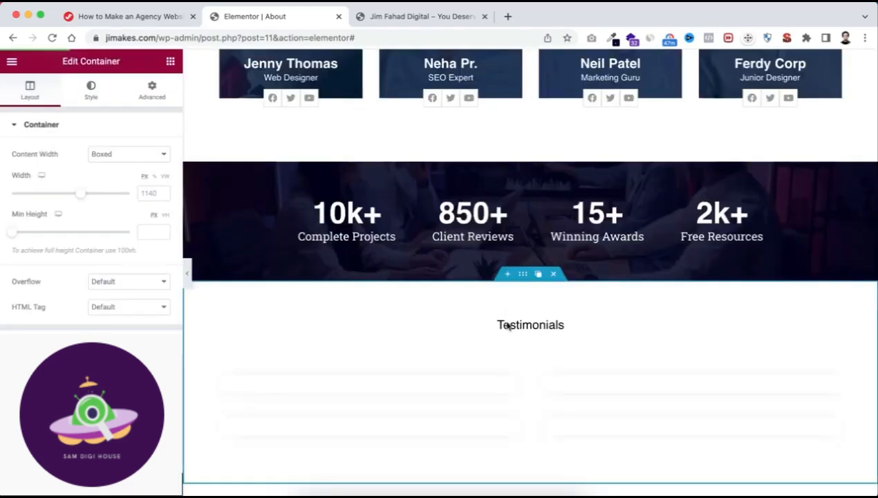
Review the inserted testimonials section together with the counters, team cards and banner above it.
{"action": "scroll", "coordinate": [510, 338], "scroll_direction": "down", "scroll_amount": 3}
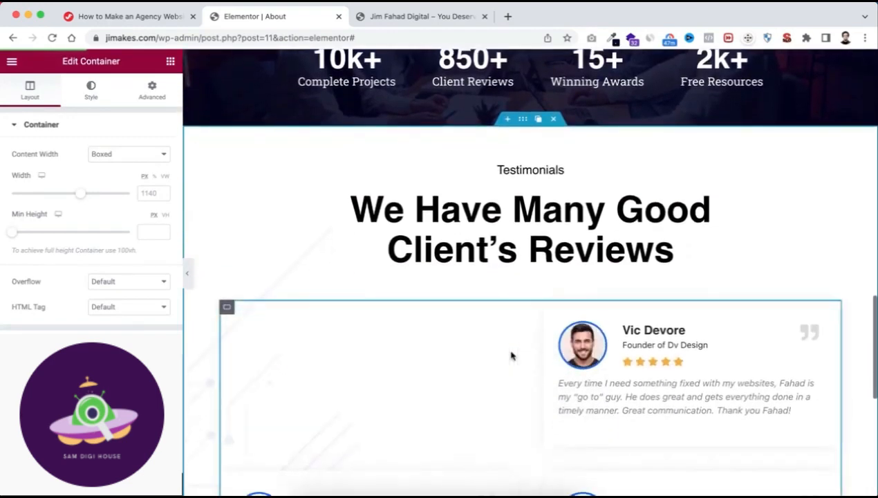
{"action": "scroll", "coordinate": [512, 355], "scroll_direction": "down", "scroll_amount": 1}
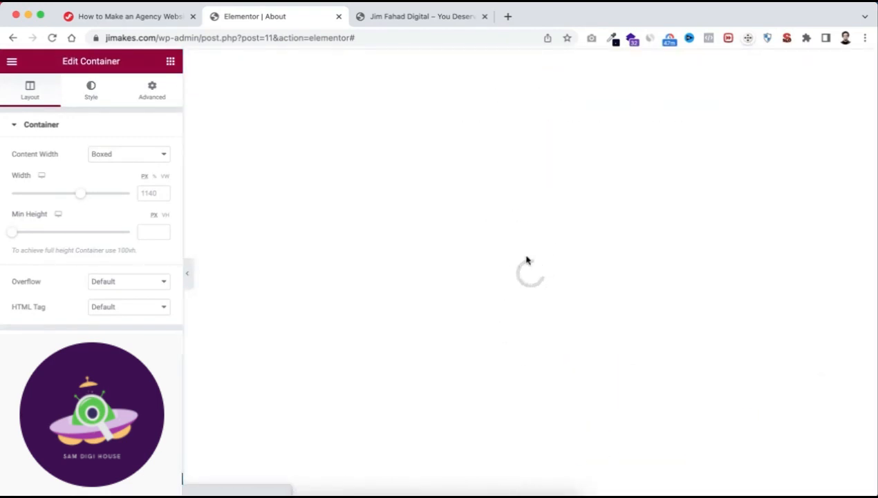
{"action": "scroll", "coordinate": [522, 345], "scroll_direction": "down", "scroll_amount": 10}
{"action": "scroll", "coordinate": [522, 347], "scroll_direction": "down", "scroll_amount": 5}
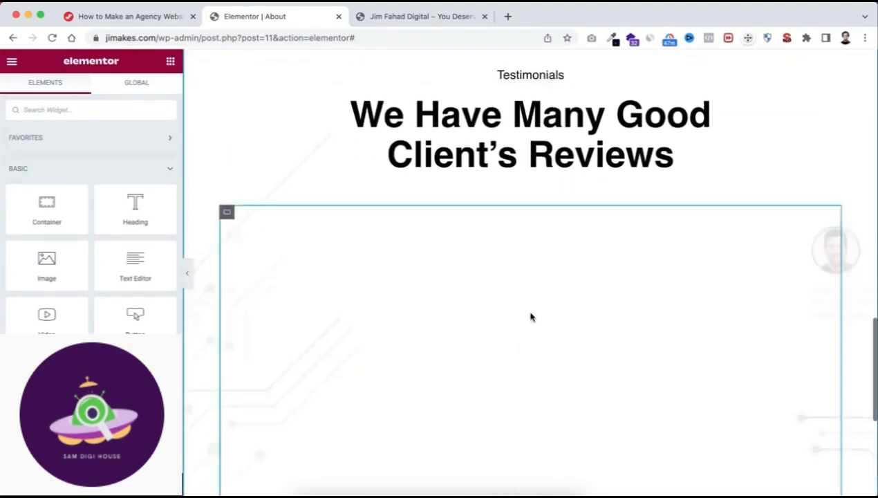
{"action": "scroll", "coordinate": [521, 344], "scroll_direction": "down", "scroll_amount": 4}
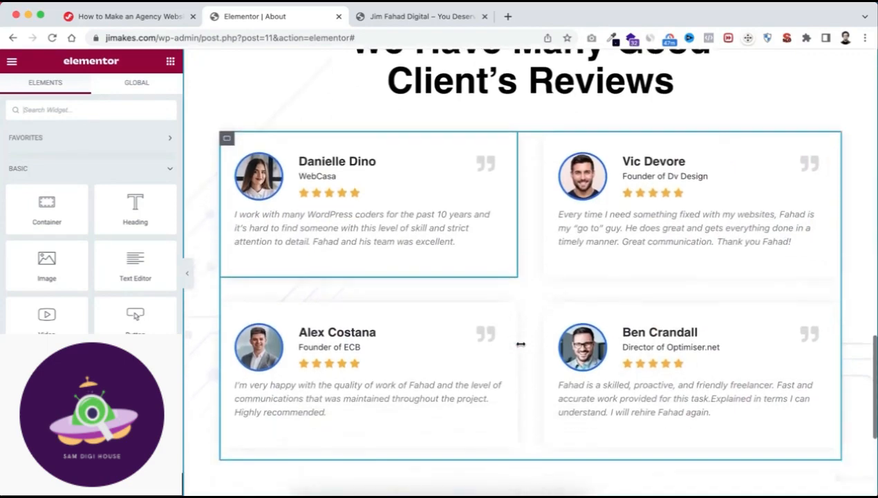
{"action": "scroll", "coordinate": [520, 343], "scroll_direction": "up", "scroll_amount": 7}
{"action": "scroll", "coordinate": [520, 344], "scroll_direction": "up", "scroll_amount": 2}
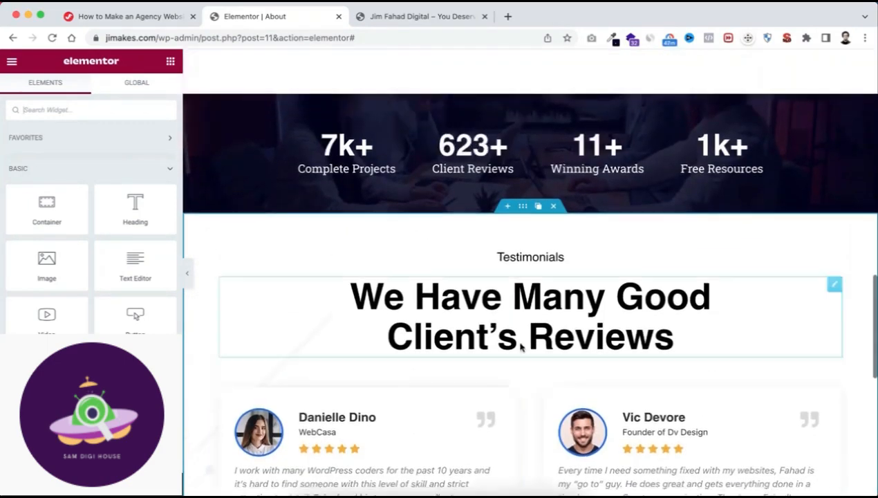
{"action": "scroll", "coordinate": [521, 344], "scroll_direction": "down", "scroll_amount": 4}
{"action": "scroll", "coordinate": [521, 344], "scroll_direction": "down", "scroll_amount": 2}
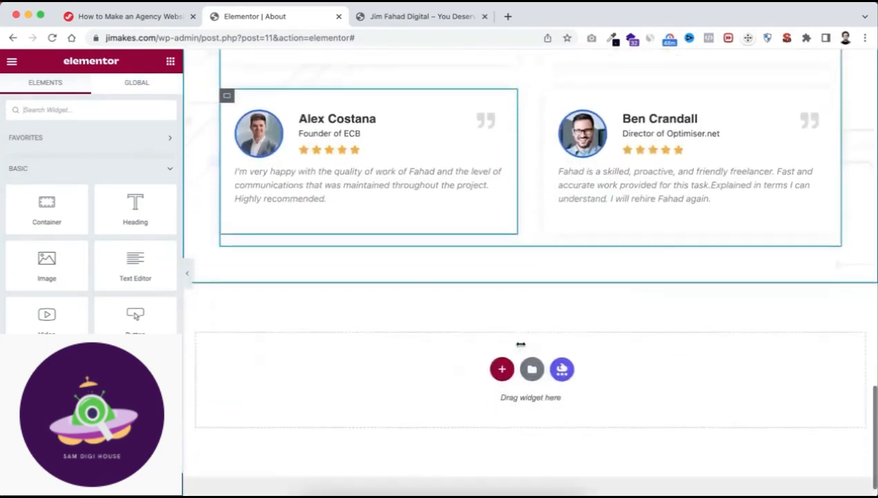
{"action": "scroll", "coordinate": [520, 346], "scroll_direction": "up", "scroll_amount": 15}
{"action": "scroll", "coordinate": [521, 345], "scroll_direction": "up", "scroll_amount": 4}
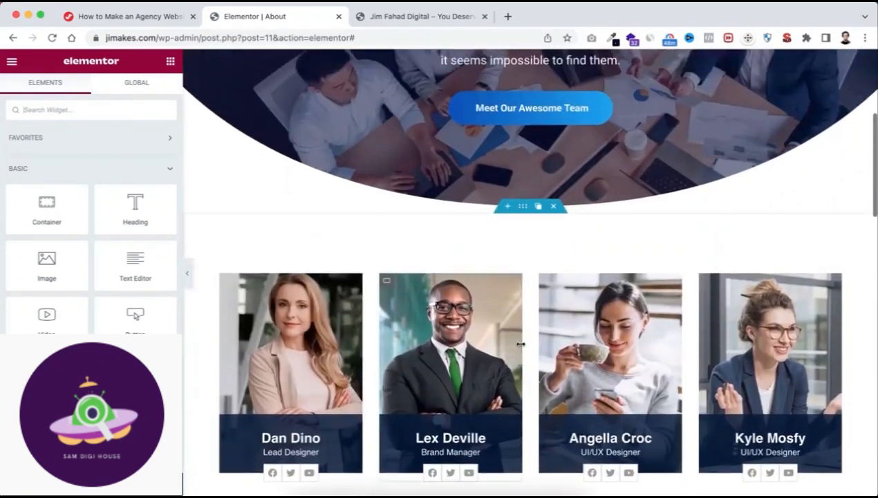
Give the first team card's container a Fade In entrance animation with a delay of 500 ms.
{"action": "scroll", "coordinate": [521, 346], "scroll_direction": "down", "scroll_amount": 3}
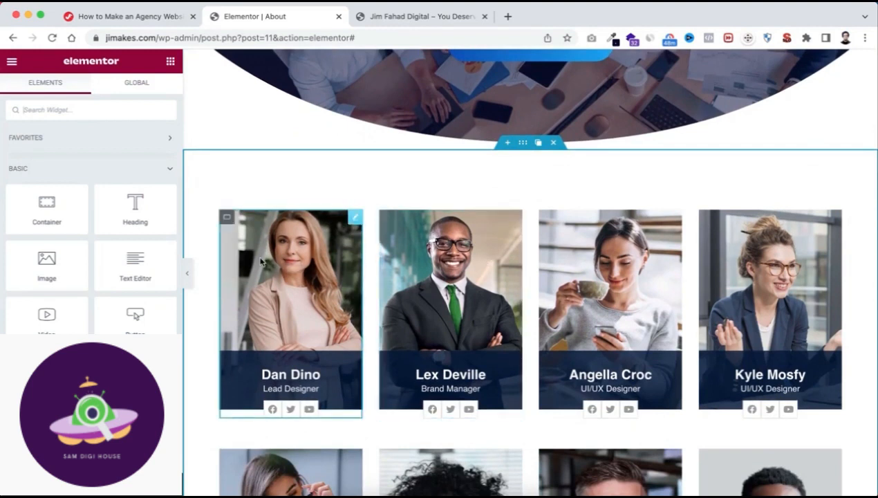
{"action": "mouse_move", "coordinate": [229, 219]}
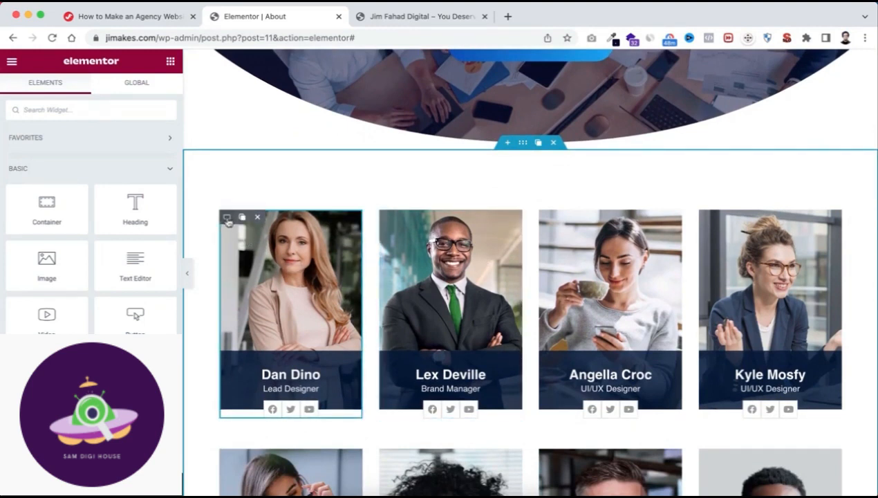
{"action": "left_click", "coordinate": [228, 218]}
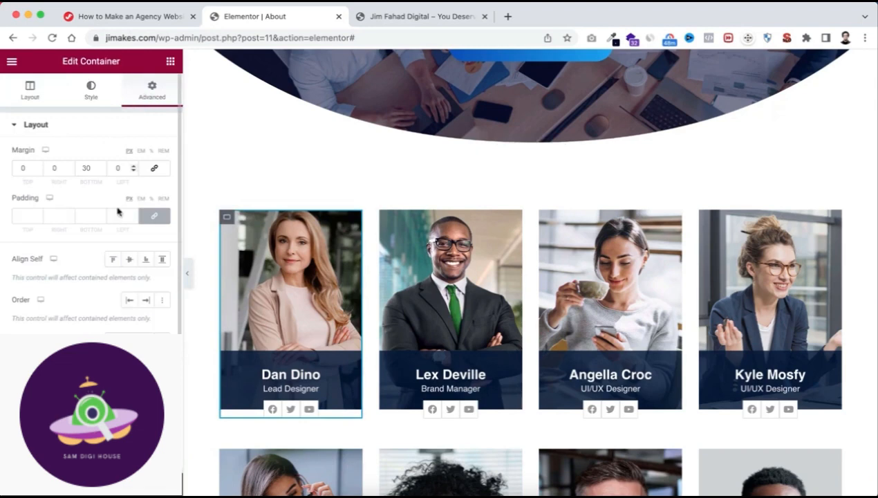
{"action": "scroll", "coordinate": [133, 166], "scroll_direction": "down", "scroll_amount": 1}
{"action": "scroll", "coordinate": [92, 208], "scroll_direction": "down", "scroll_amount": 5}
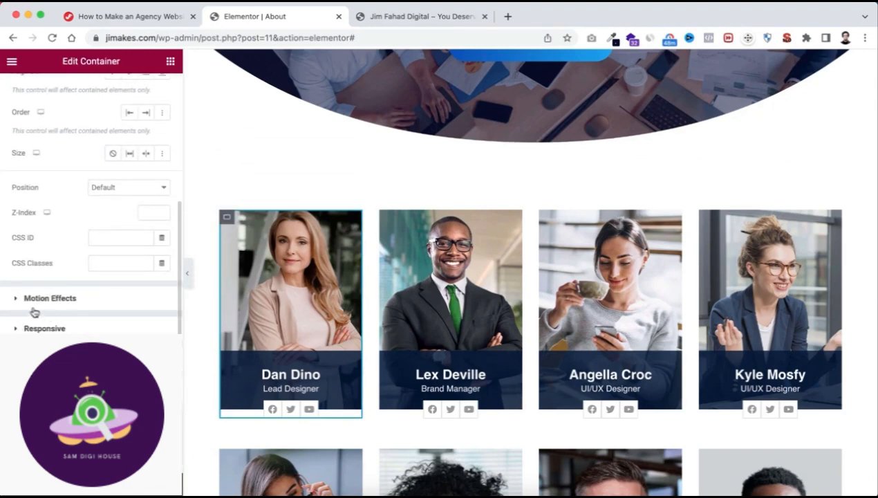
{"action": "left_click", "coordinate": [68, 301]}
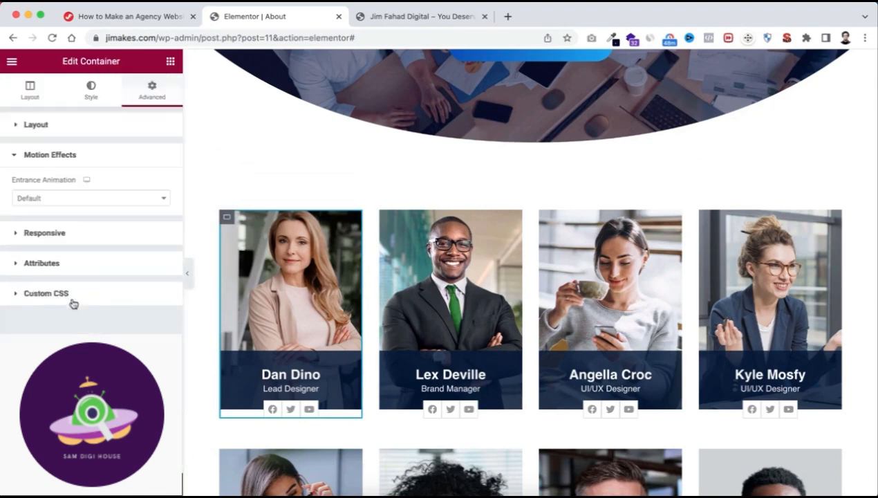
{"action": "left_click", "coordinate": [70, 199]}
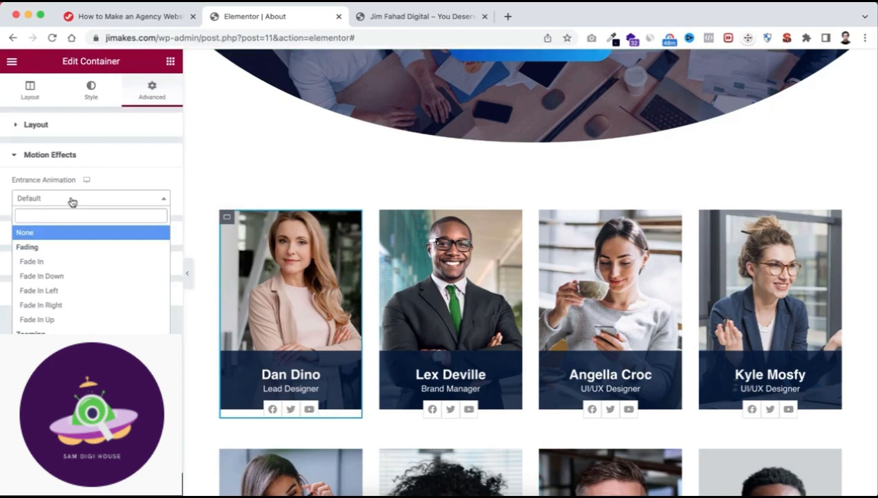
{"action": "left_click", "coordinate": [53, 263]}
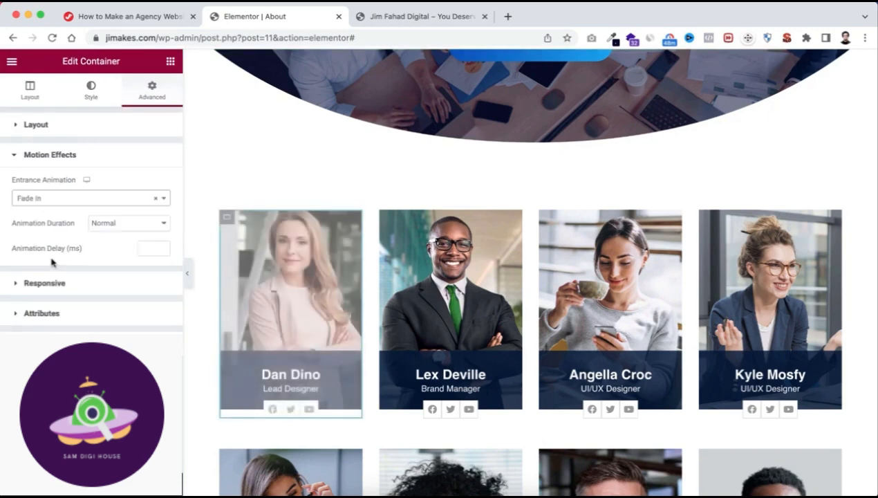
{"action": "left_click", "coordinate": [152, 247]}
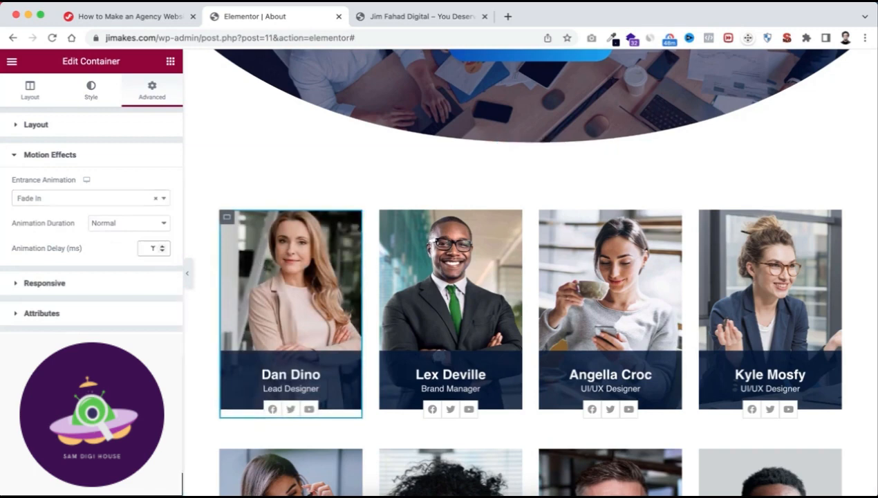
{"action": "type", "text": "500"}
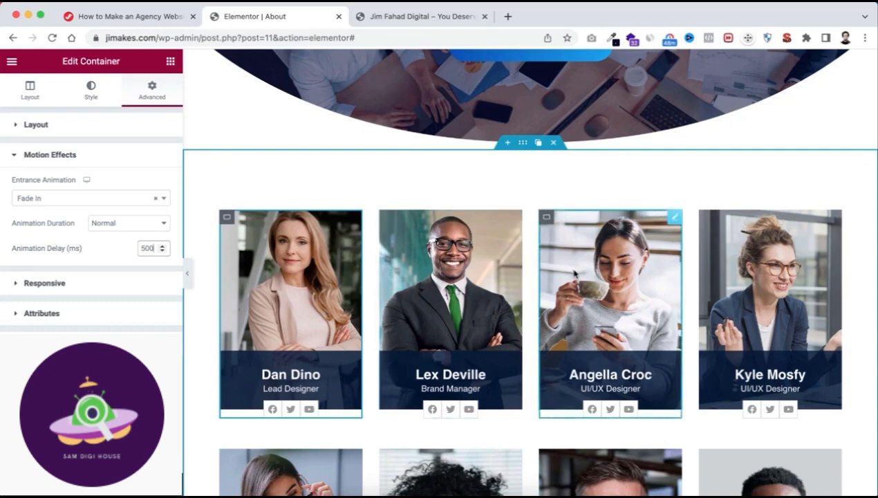
Give the second team card's container a Fade In entrance animation with a delay of 600 ms.
{"action": "scroll", "coordinate": [574, 274], "scroll_direction": "down", "scroll_amount": 2}
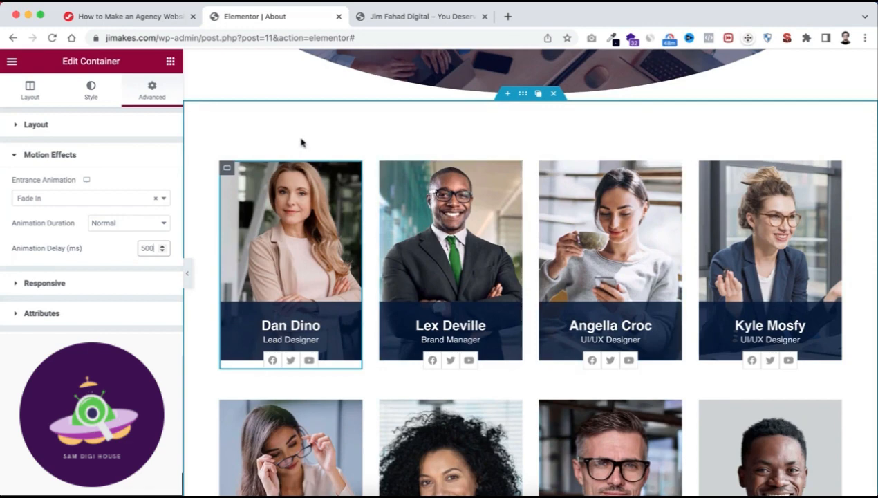
{"action": "scroll", "coordinate": [349, 134], "scroll_direction": "up", "scroll_amount": 3}
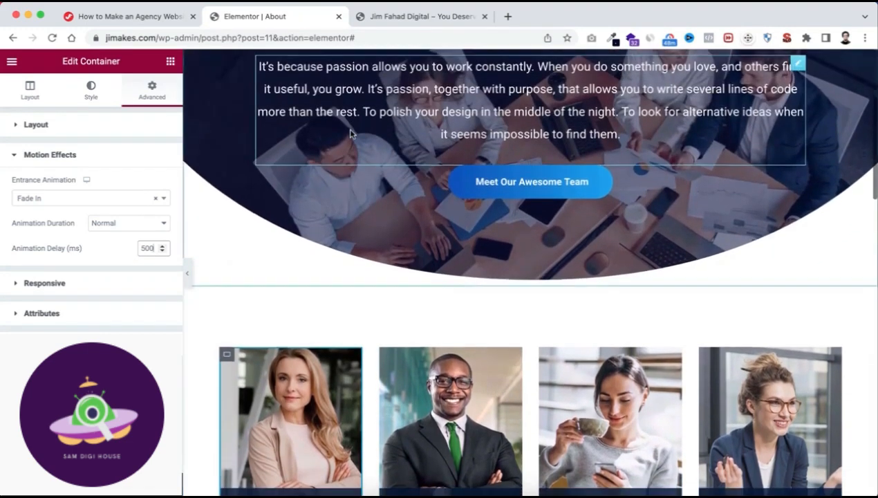
{"action": "scroll", "coordinate": [350, 133], "scroll_direction": "down", "scroll_amount": 2}
{"action": "scroll", "coordinate": [351, 133], "scroll_direction": "down", "scroll_amount": 1}
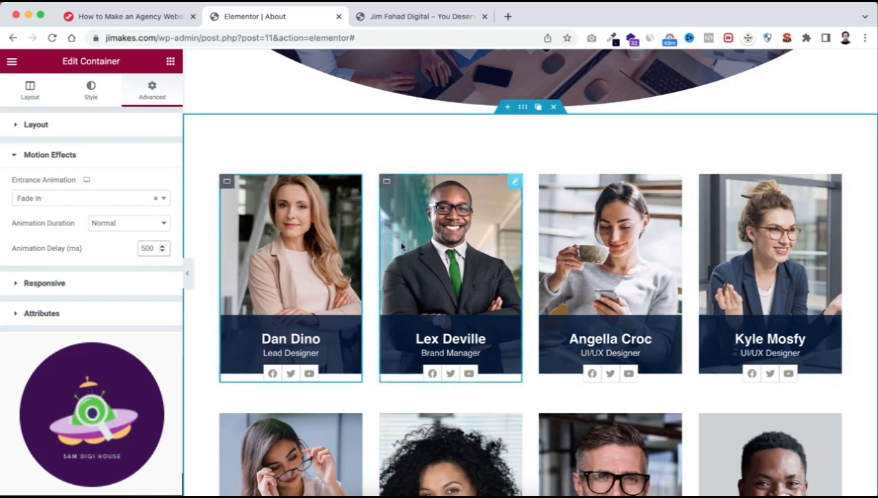
{"action": "left_click", "coordinate": [389, 183]}
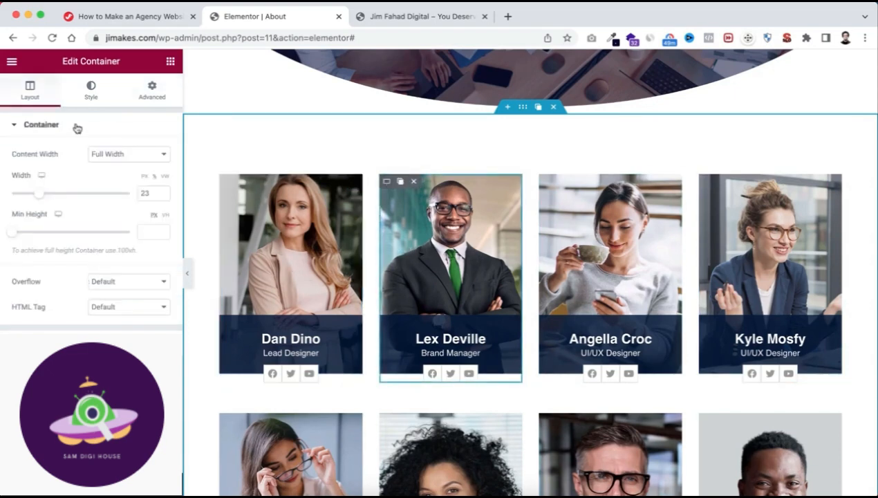
{"action": "left_click", "coordinate": [151, 89]}
{"action": "scroll", "coordinate": [67, 317], "scroll_direction": "down", "scroll_amount": 5}
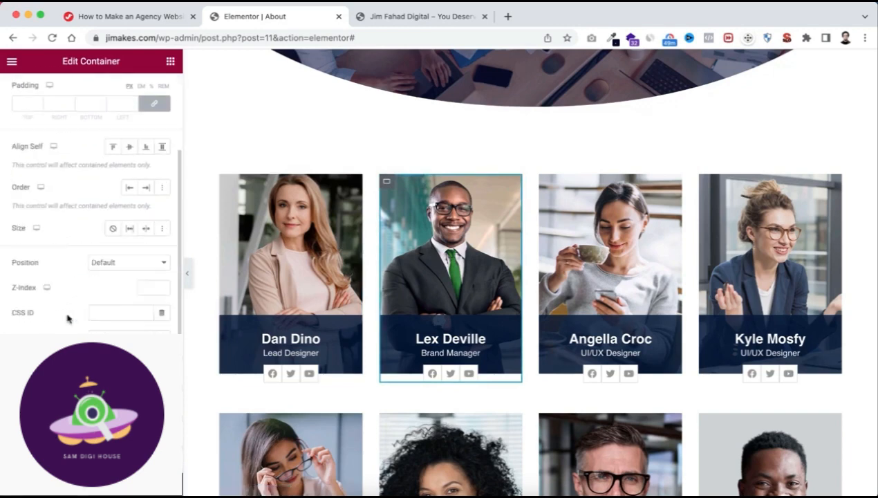
{"action": "left_click", "coordinate": [54, 300]}
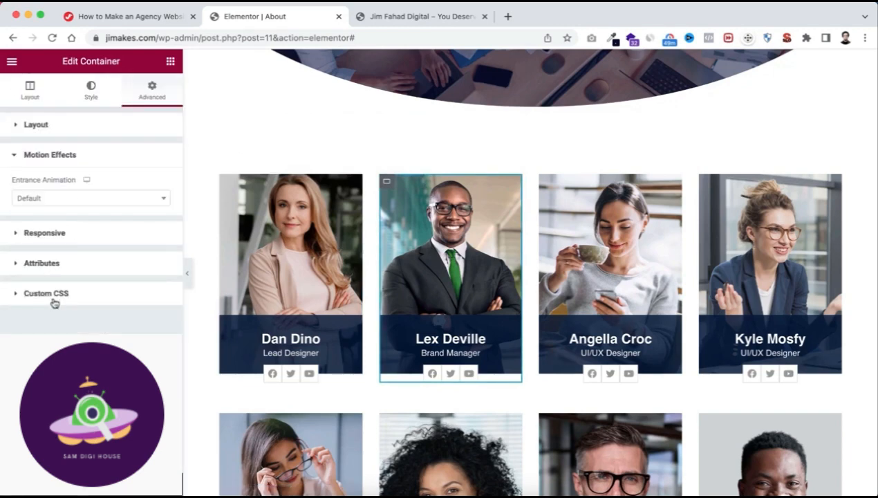
{"action": "left_click", "coordinate": [59, 198]}
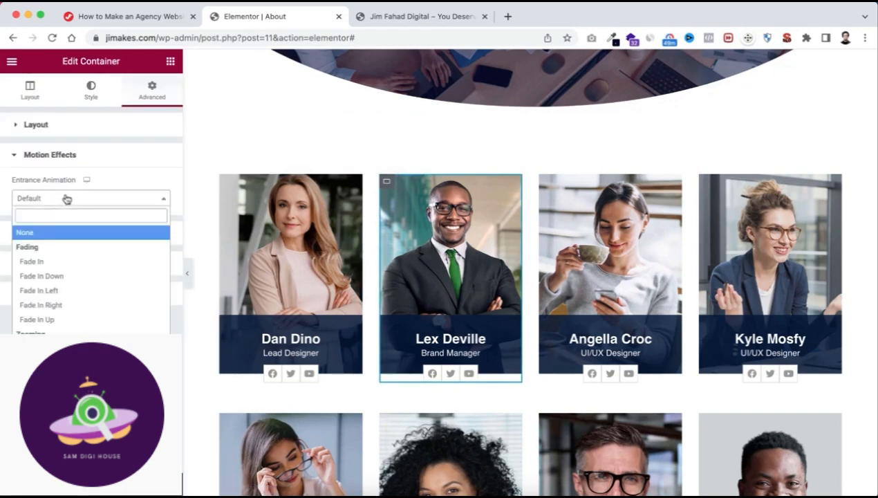
{"action": "left_click", "coordinate": [62, 269]}
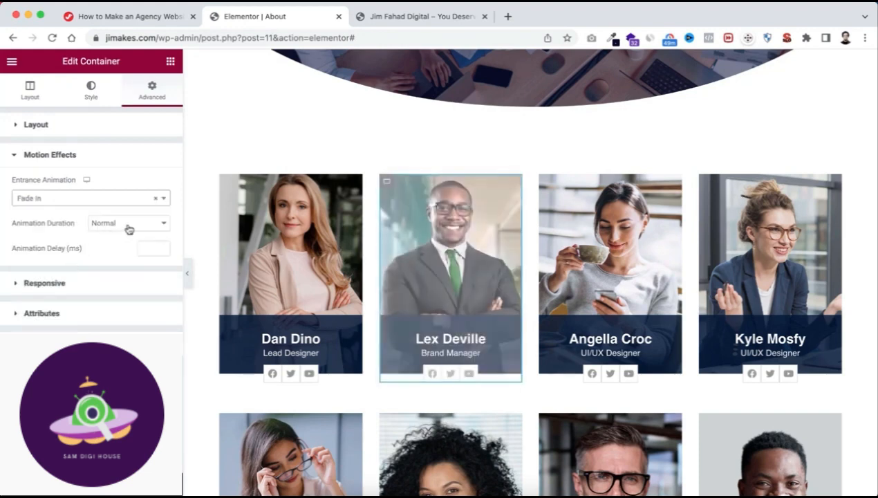
{"action": "type", "text": "600"}
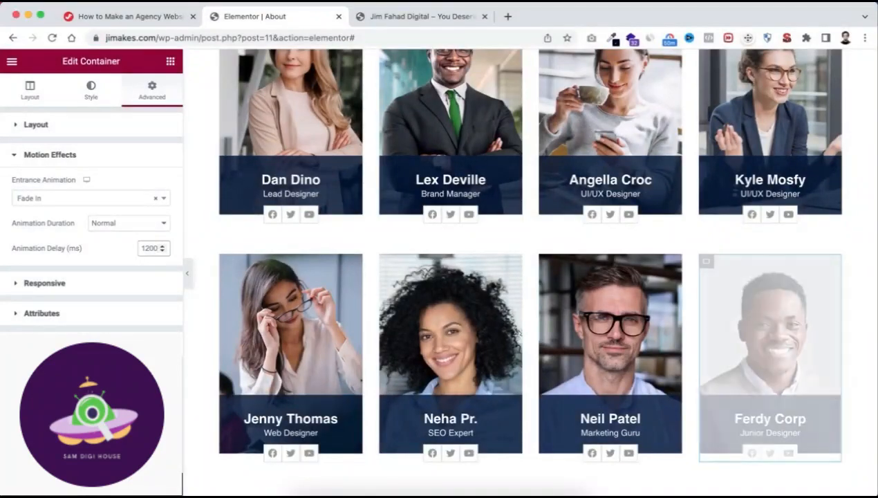
Turn on responsive mode for the page and switch its preview to the tablet layout.
{"action": "scroll", "coordinate": [257, 291], "scroll_direction": "up", "scroll_amount": 2}
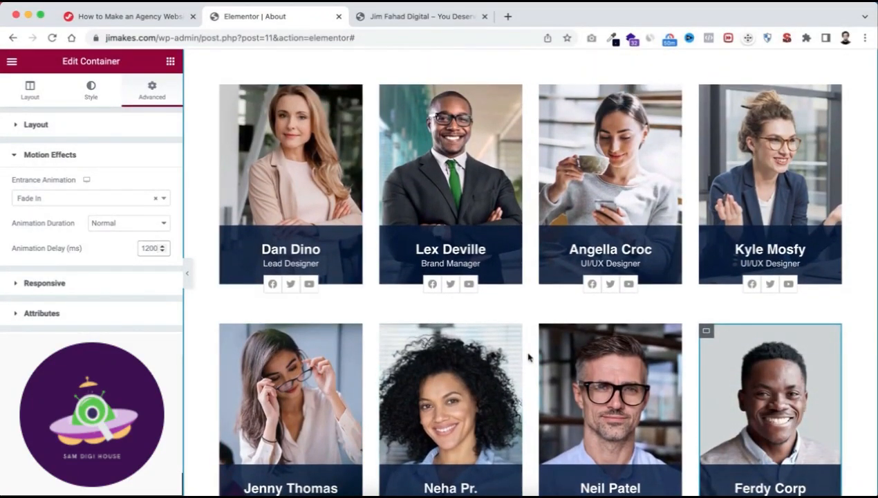
{"action": "scroll", "coordinate": [526, 355], "scroll_direction": "down", "scroll_amount": 7}
{"action": "scroll", "coordinate": [527, 356], "scroll_direction": "down", "scroll_amount": 12}
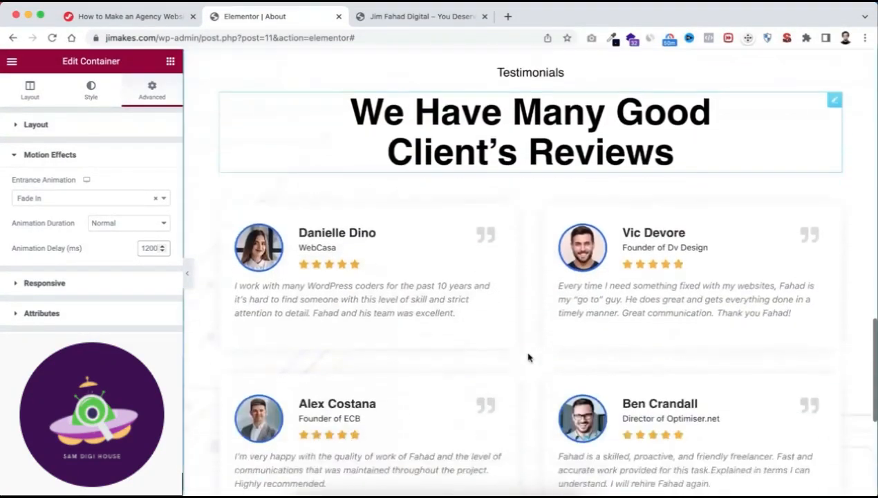
{"action": "scroll", "coordinate": [528, 357], "scroll_direction": "up", "scroll_amount": 14}
{"action": "scroll", "coordinate": [528, 357], "scroll_direction": "up", "scroll_amount": 15}
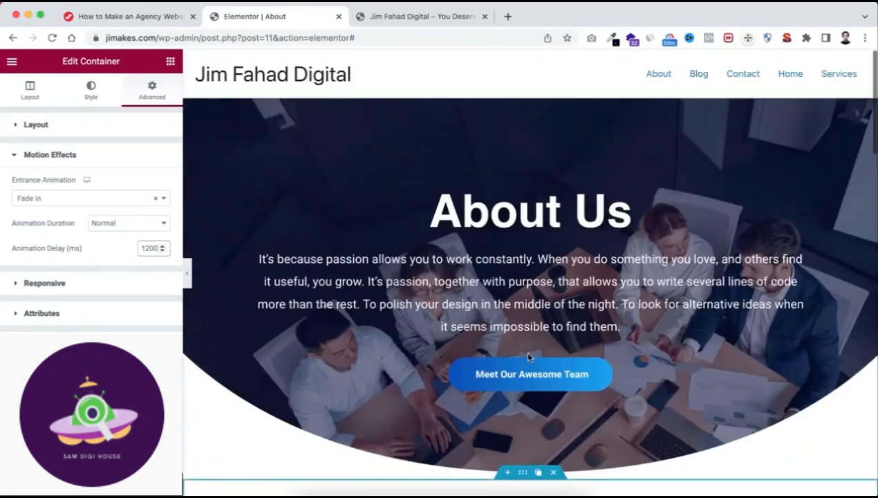
{"action": "scroll", "coordinate": [527, 357], "scroll_direction": "down", "scroll_amount": 3}
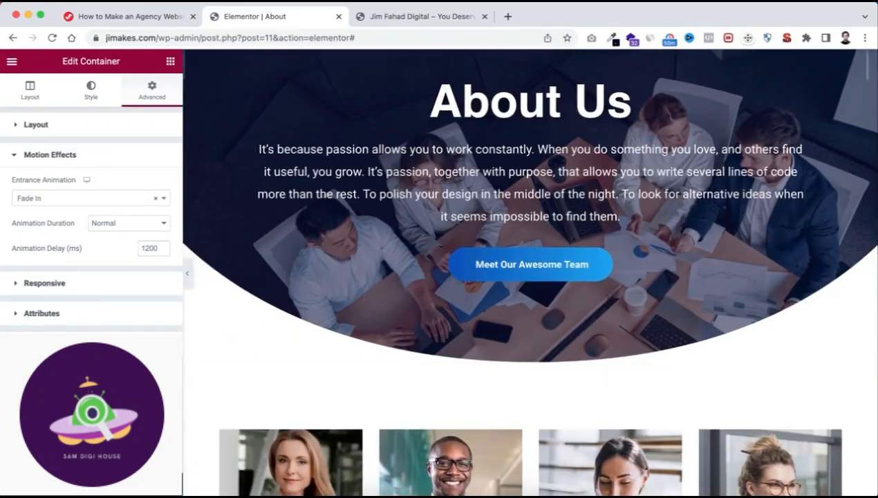
{"action": "left_click", "coordinate": [81, 484]}
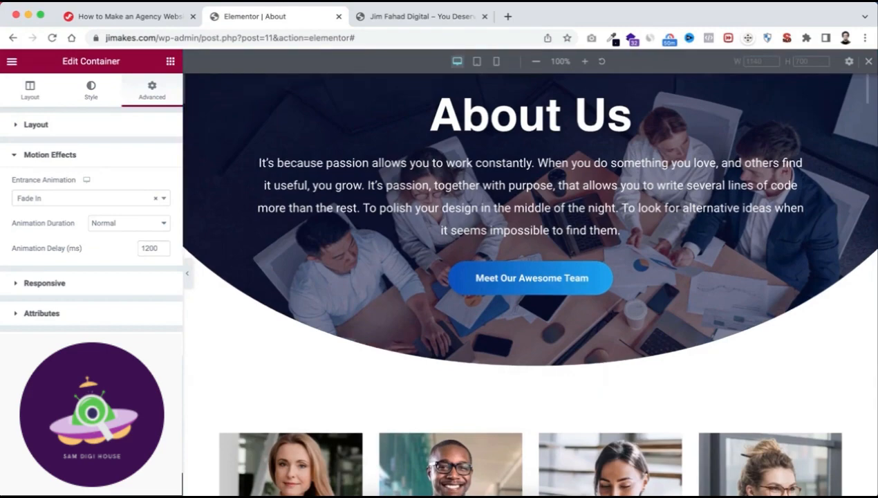
{"action": "left_click", "coordinate": [477, 62]}
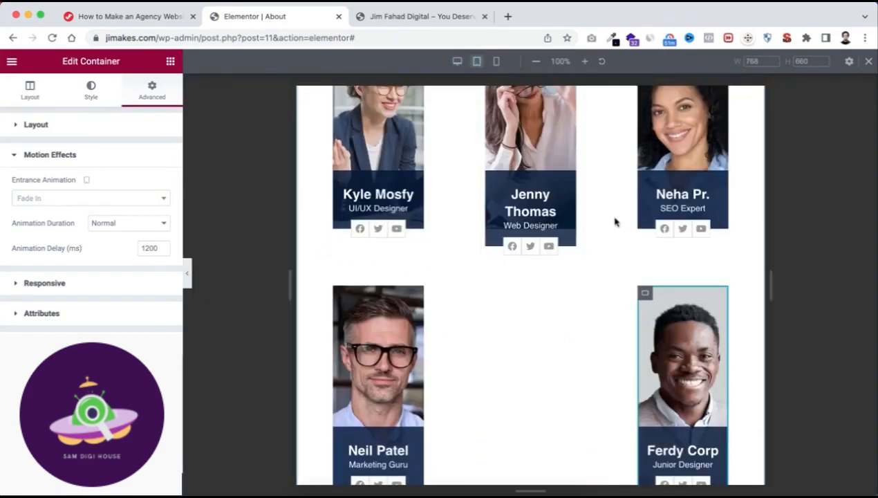
Set the first team card container's tablet width to 30%.
{"action": "scroll", "coordinate": [613, 221], "scroll_direction": "up", "scroll_amount": 10}
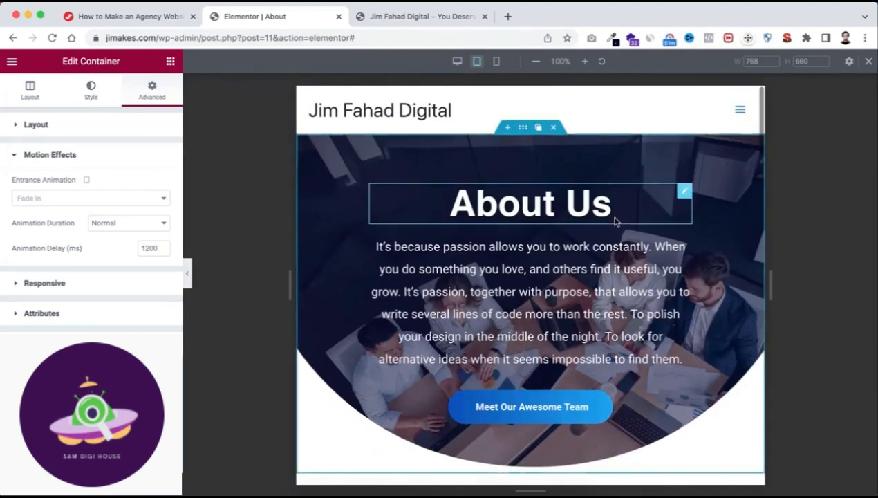
{"action": "scroll", "coordinate": [574, 242], "scroll_direction": "down", "scroll_amount": 1}
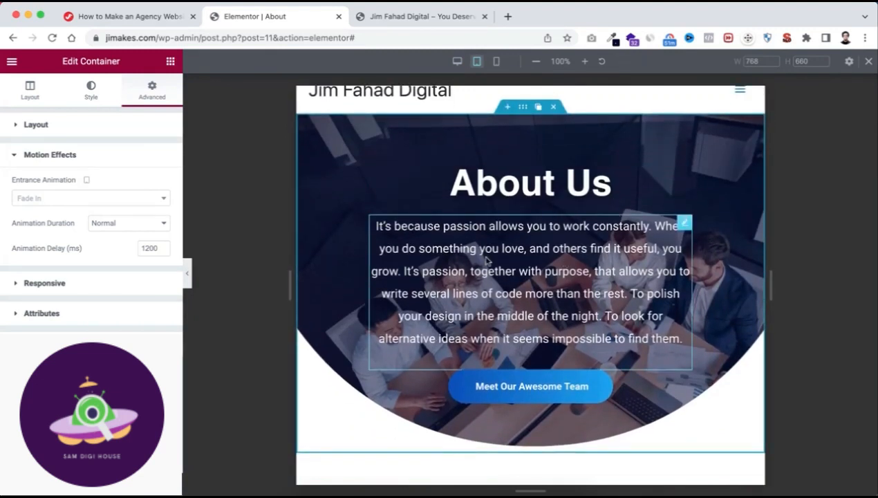
{"action": "scroll", "coordinate": [486, 260], "scroll_direction": "down", "scroll_amount": 5}
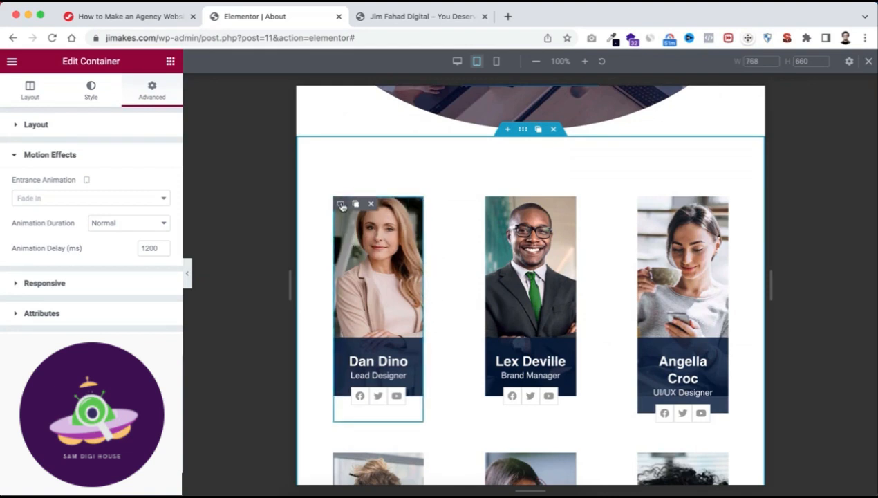
{"action": "left_click", "coordinate": [341, 205]}
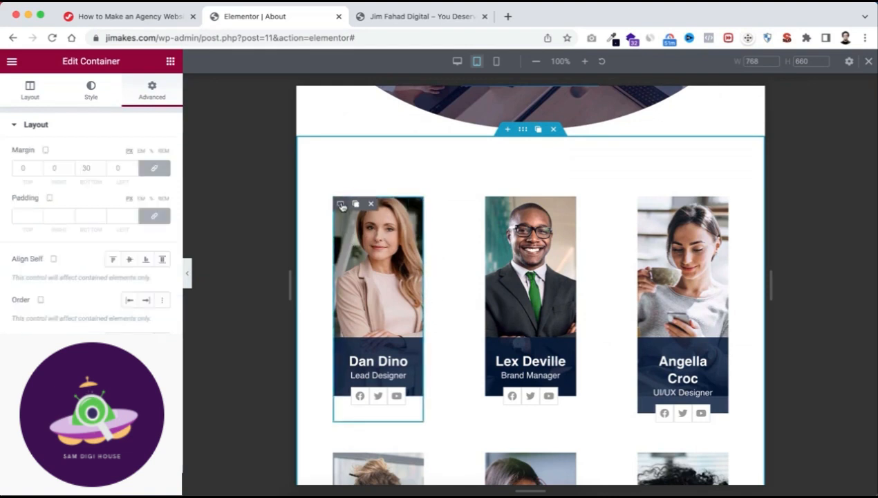
{"action": "left_click", "coordinate": [28, 96]}
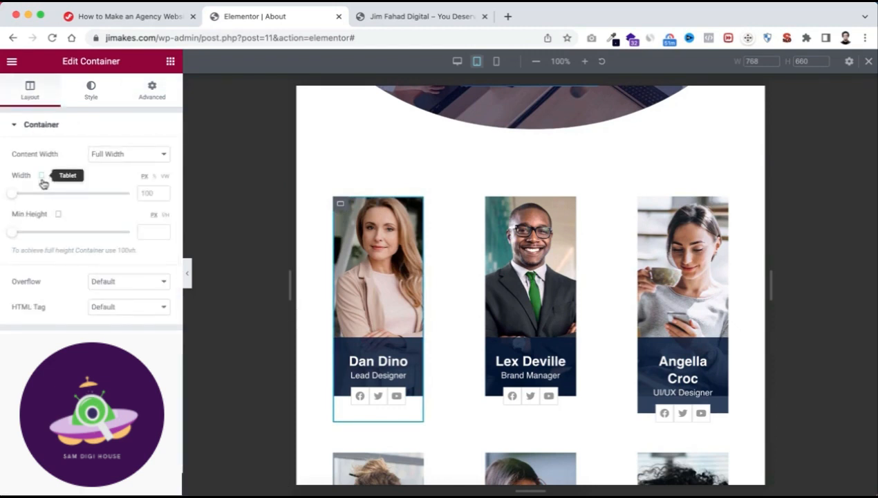
{"action": "left_click", "coordinate": [155, 179]}
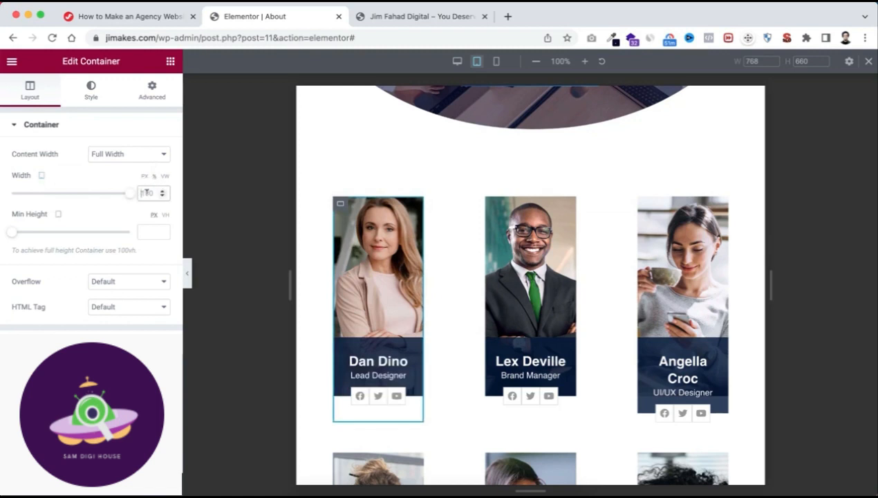
{"action": "type", "text": "30"}
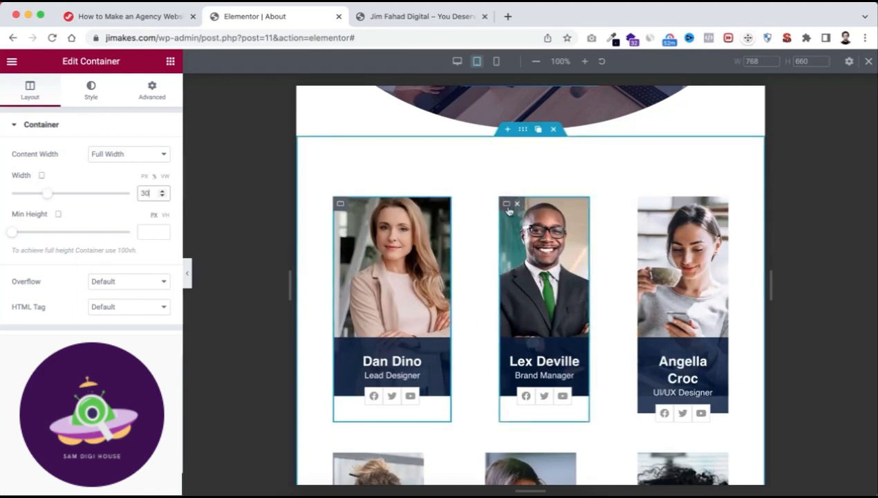
Copy the first team card's container and paste its style onto the second and third cards.
{"action": "right_click", "coordinate": [341, 206]}
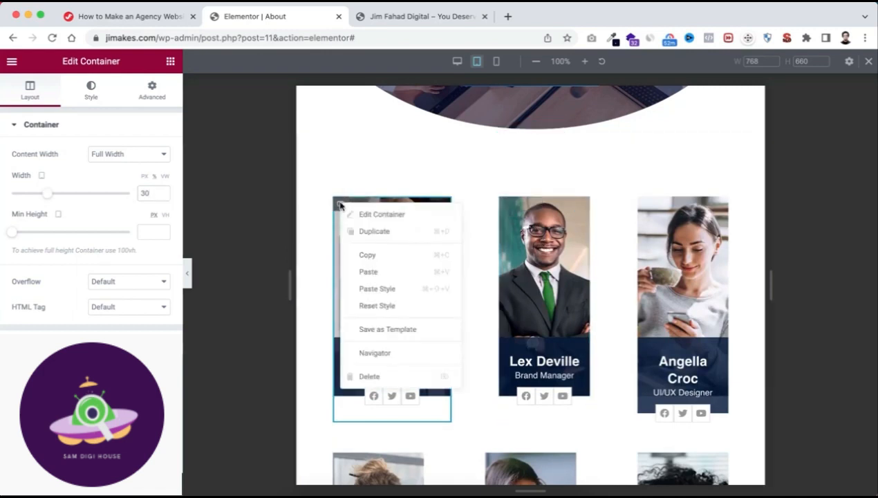
{"action": "left_click", "coordinate": [382, 260]}
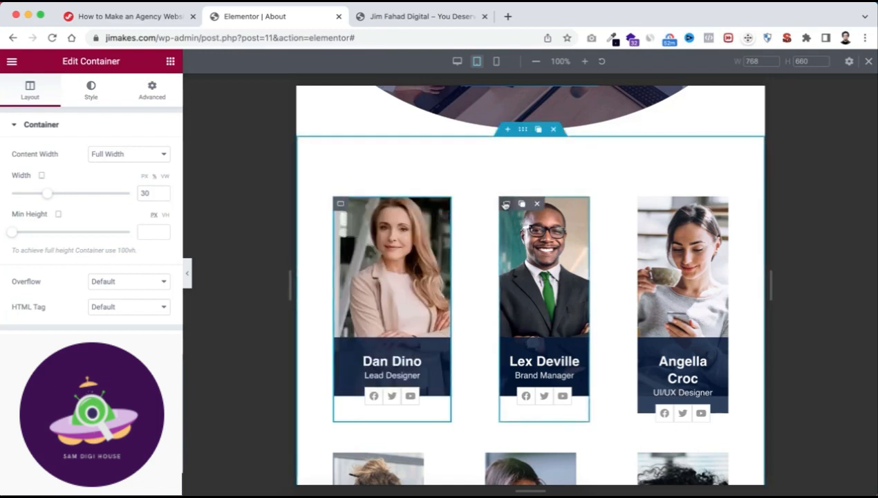
{"action": "right_click", "coordinate": [505, 204]}
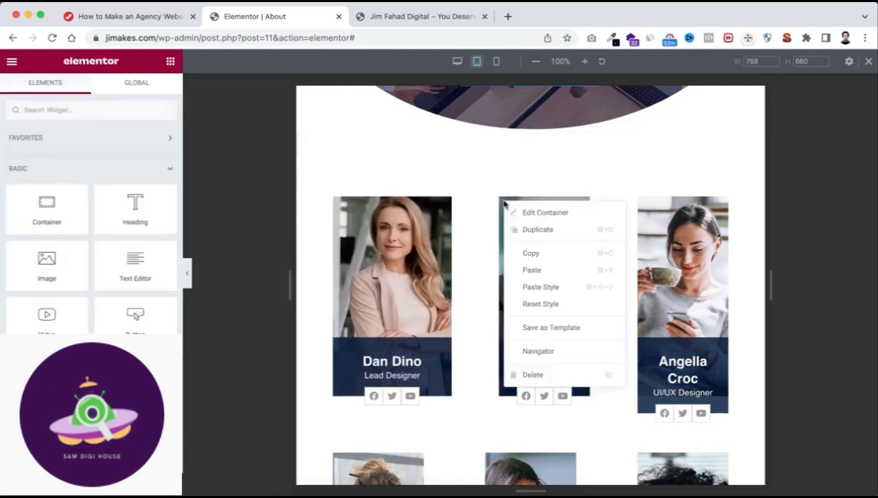
{"action": "left_click", "coordinate": [540, 285]}
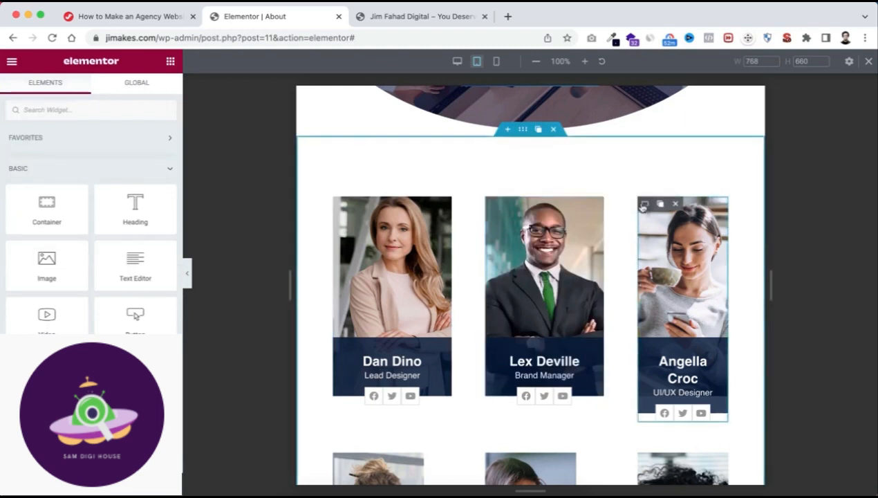
{"action": "right_click", "coordinate": [642, 207]}
{"action": "left_click", "coordinate": [676, 286]}
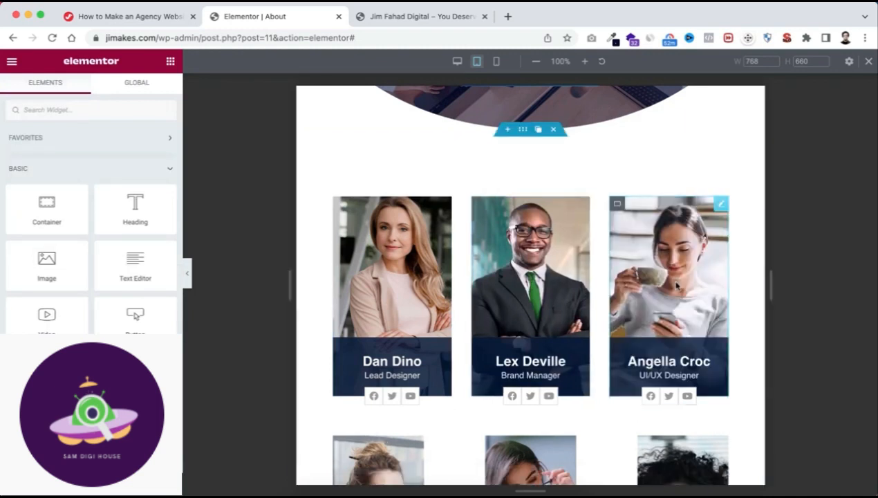
Paste the copied container style onto the fourth, fifth and sixth team cards.
{"action": "scroll", "coordinate": [599, 348], "scroll_direction": "down", "scroll_amount": 3}
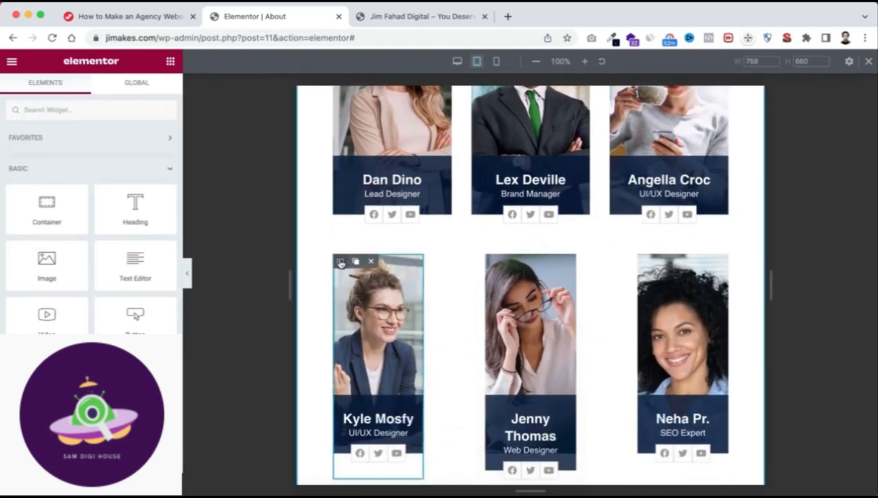
{"action": "right_click", "coordinate": [340, 263]}
{"action": "left_click", "coordinate": [377, 343]}
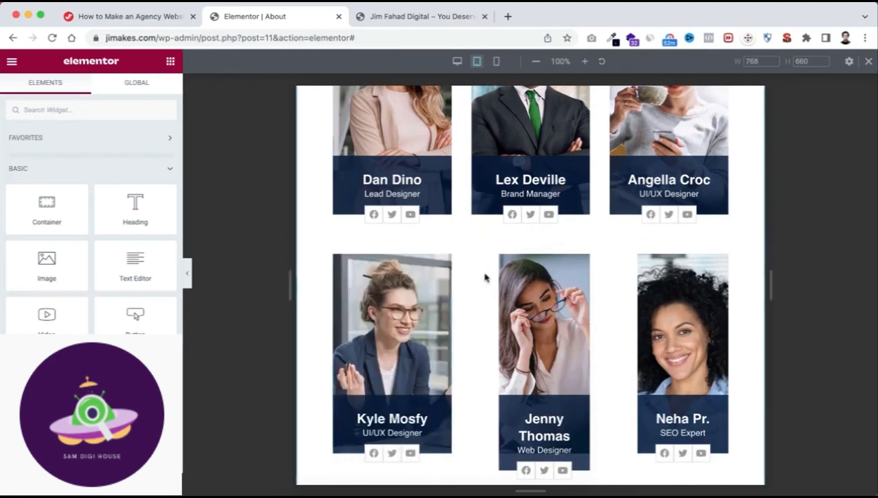
{"action": "right_click", "coordinate": [501, 266]}
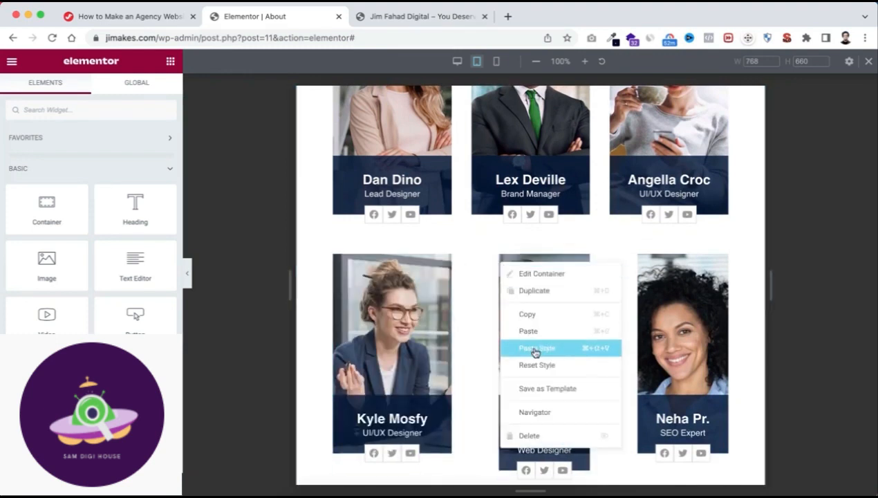
{"action": "left_click", "coordinate": [533, 348]}
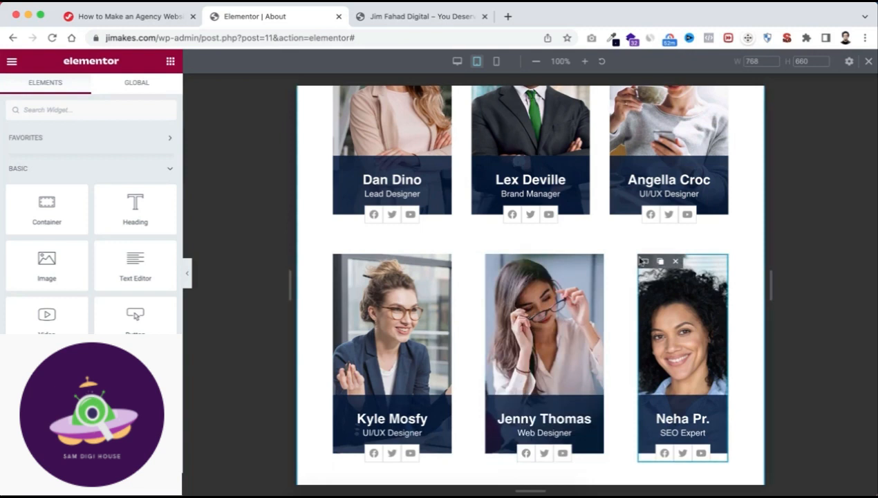
{"action": "right_click", "coordinate": [642, 262]}
{"action": "left_click", "coordinate": [665, 345]}
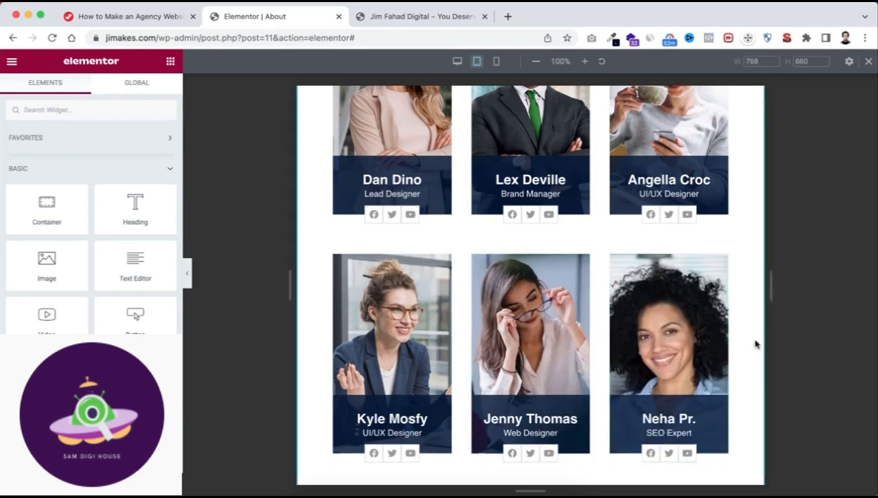
Paste the copied container style onto the seventh team card in the last row.
{"action": "scroll", "coordinate": [756, 343], "scroll_direction": "down", "scroll_amount": 5}
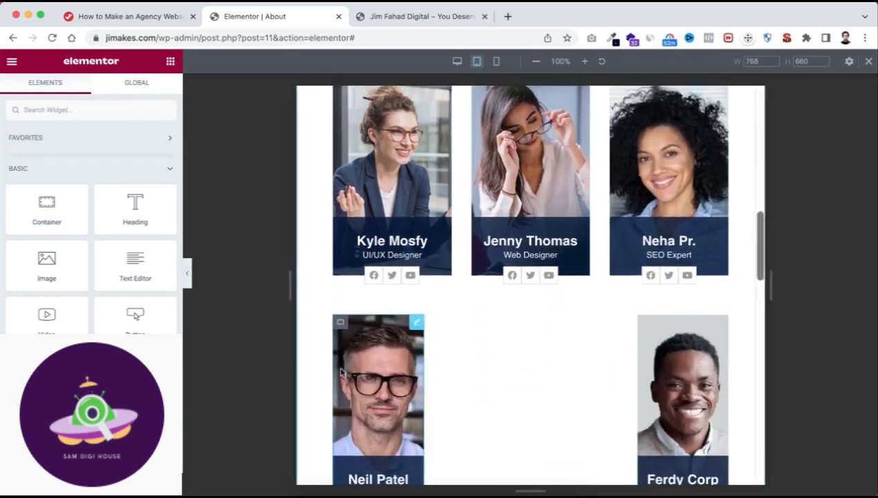
{"action": "right_click", "coordinate": [341, 332]}
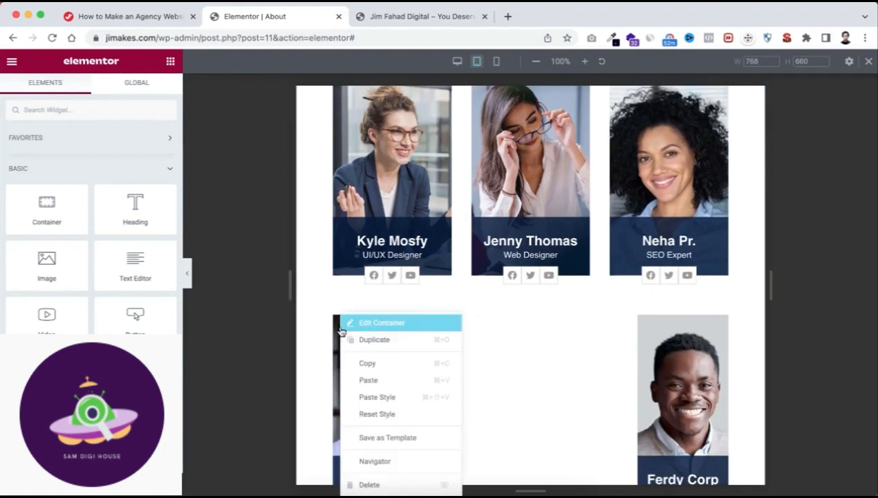
{"action": "left_click", "coordinate": [382, 398]}
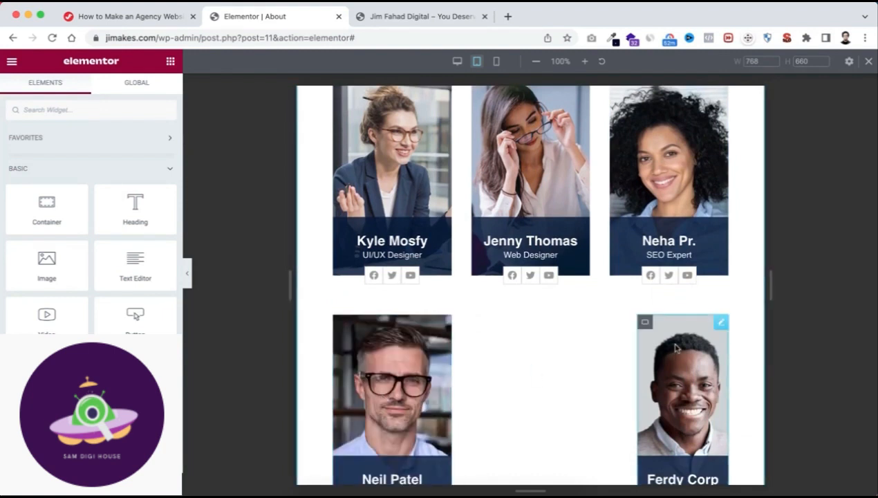
Paste the copied container style onto the eighth and last team card.
{"action": "right_click", "coordinate": [646, 327]}
{"action": "left_click", "coordinate": [691, 401]}
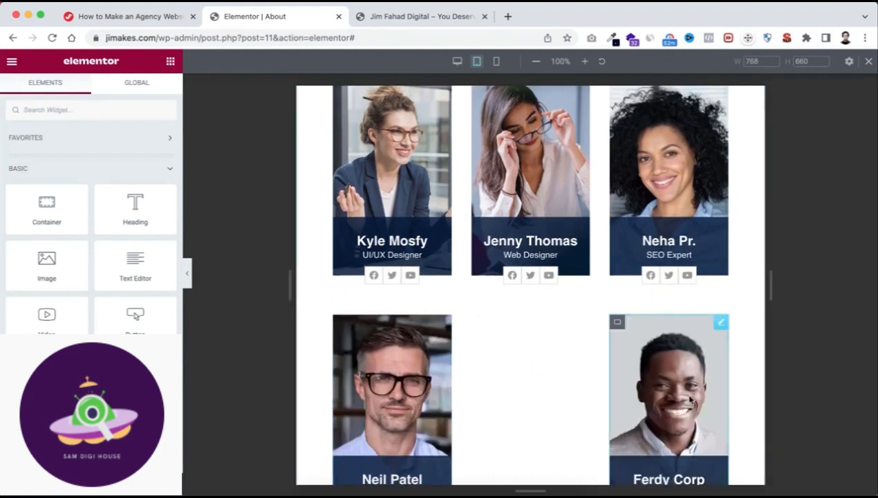
{"action": "scroll", "coordinate": [549, 402], "scroll_direction": "down", "scroll_amount": 2}
{"action": "scroll", "coordinate": [549, 401], "scroll_direction": "up", "scroll_amount": 1}
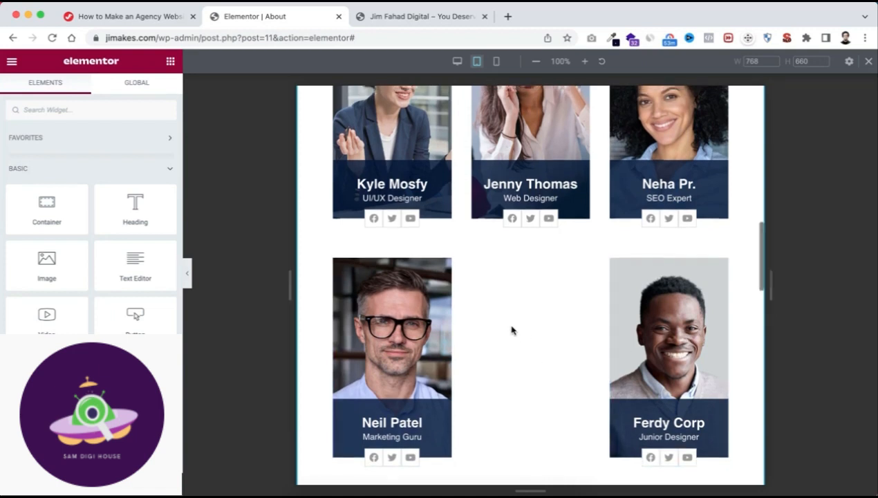
Set the team section container's tablet Justify Content to center so the last row's cards sit in the middle.
{"action": "scroll", "coordinate": [512, 330], "scroll_direction": "up", "scroll_amount": 5}
{"action": "scroll", "coordinate": [512, 330], "scroll_direction": "up", "scroll_amount": 3}
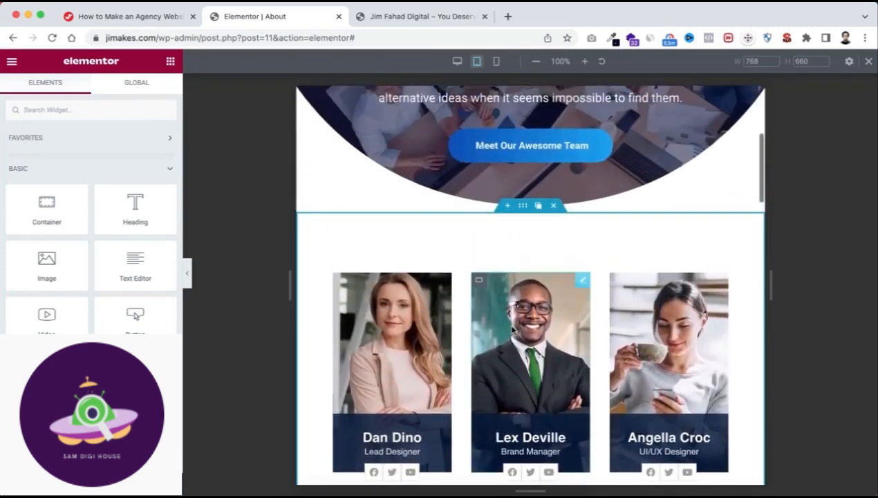
{"action": "left_click", "coordinate": [523, 214]}
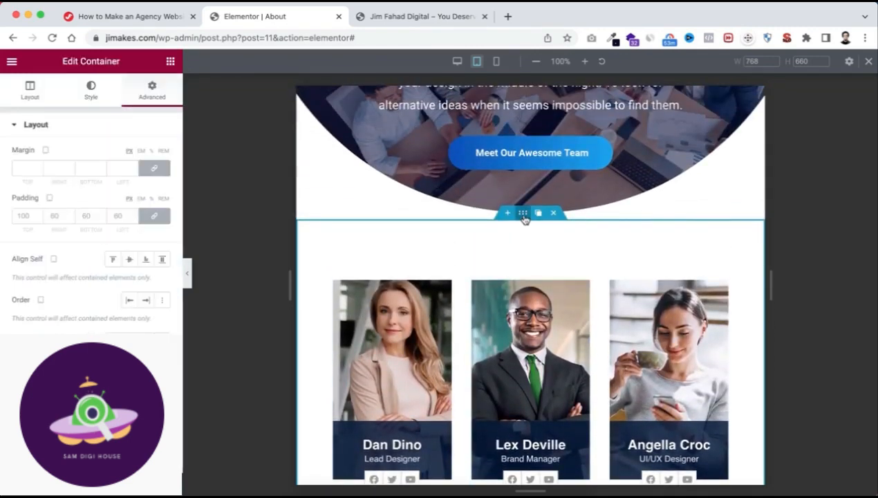
{"action": "left_click", "coordinate": [28, 97]}
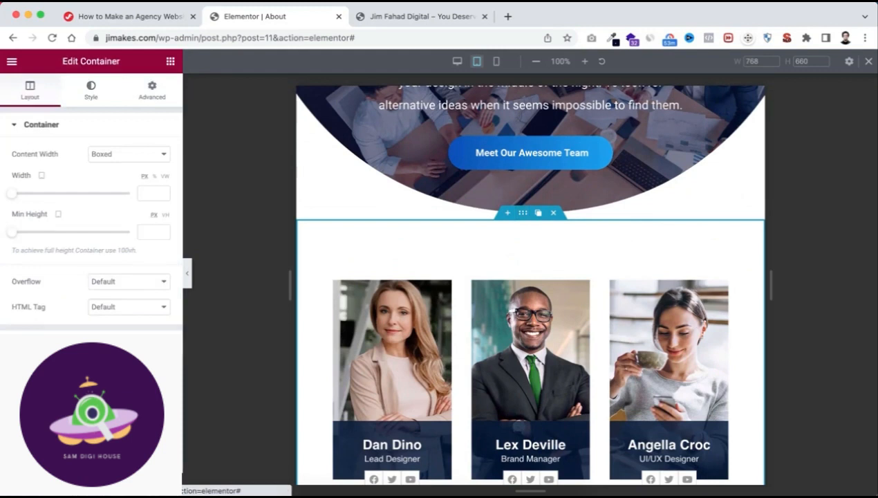
{"action": "left_click", "coordinate": [35, 343]}
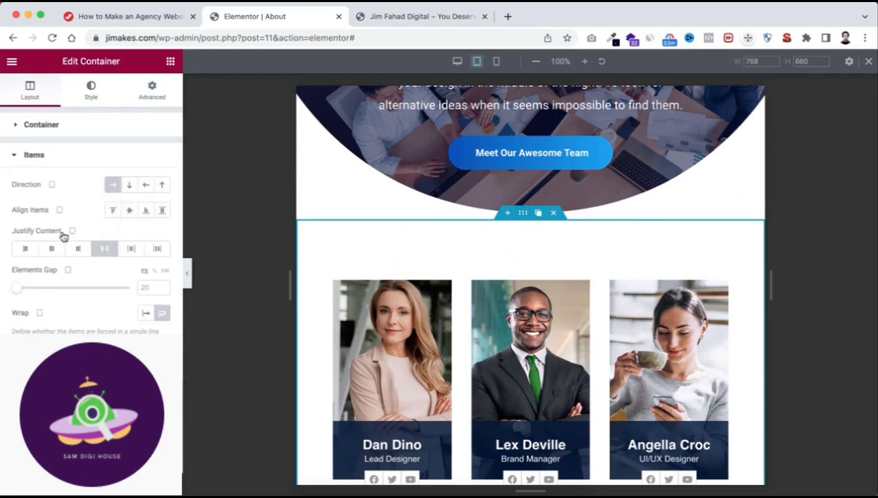
{"action": "left_click", "coordinate": [51, 250]}
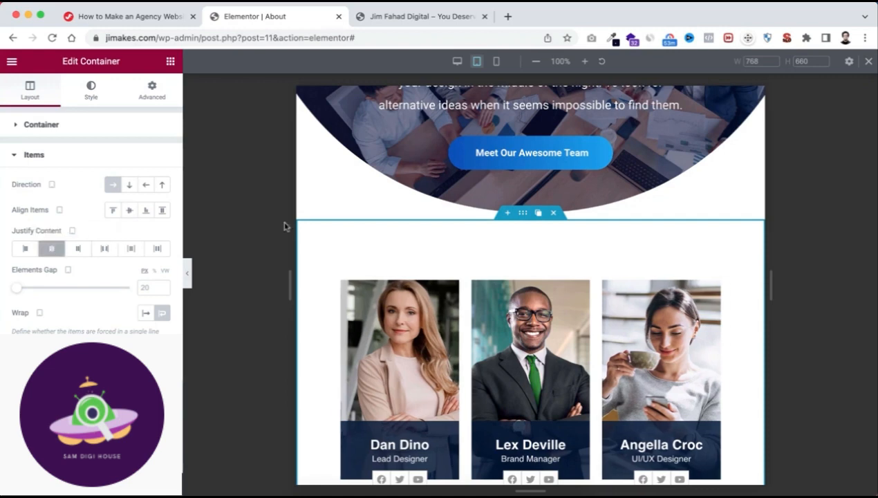
{"action": "scroll", "coordinate": [527, 379], "scroll_direction": "down", "scroll_amount": 3}
{"action": "scroll", "coordinate": [527, 380], "scroll_direction": "down", "scroll_amount": 4}
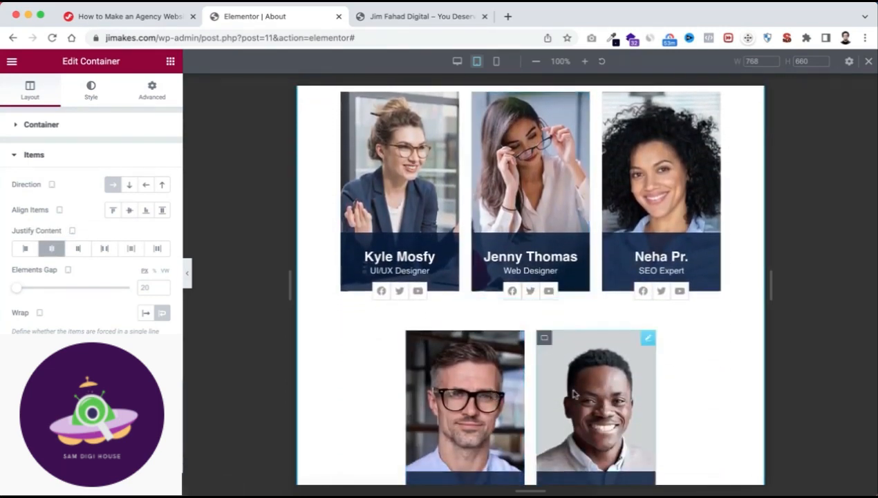
Check the team section in the desktop preview, then switch to the mobile preview and examine how the cards stack.
{"action": "left_click", "coordinate": [458, 62]}
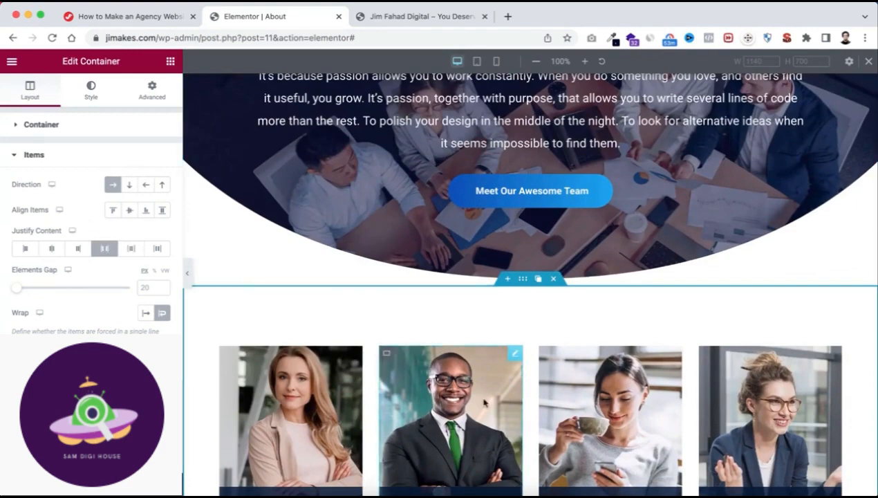
{"action": "scroll", "coordinate": [484, 403], "scroll_direction": "down", "scroll_amount": 4}
{"action": "scroll", "coordinate": [485, 402], "scroll_direction": "down", "scroll_amount": 4}
{"action": "scroll", "coordinate": [515, 290], "scroll_direction": "up", "scroll_amount": 9}
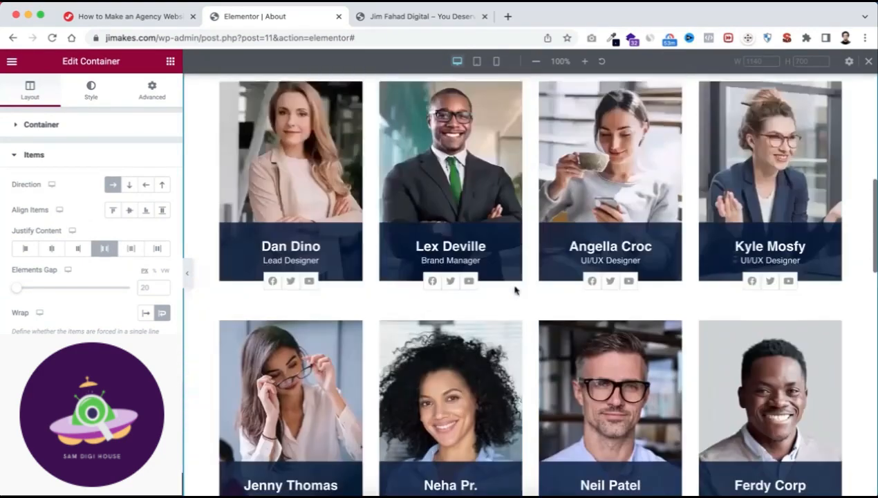
{"action": "scroll", "coordinate": [515, 290], "scroll_direction": "up", "scroll_amount": 1}
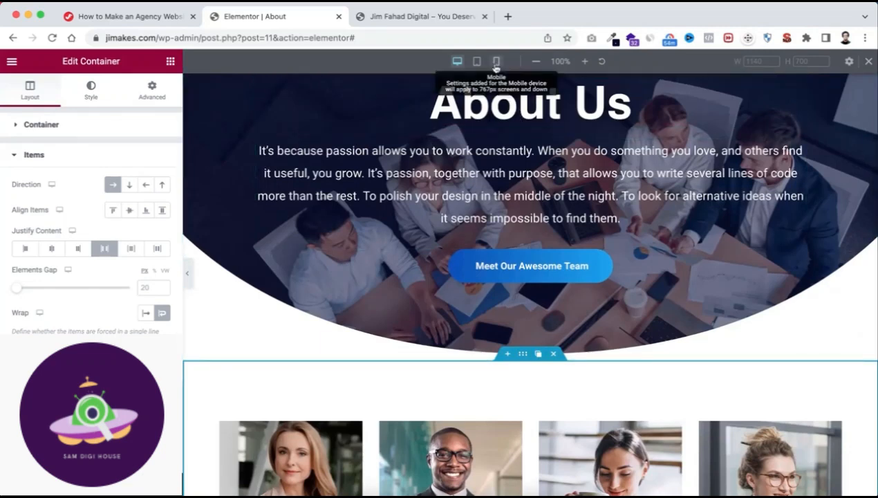
{"action": "left_click", "coordinate": [496, 64]}
{"action": "scroll", "coordinate": [531, 406], "scroll_direction": "down", "scroll_amount": 5}
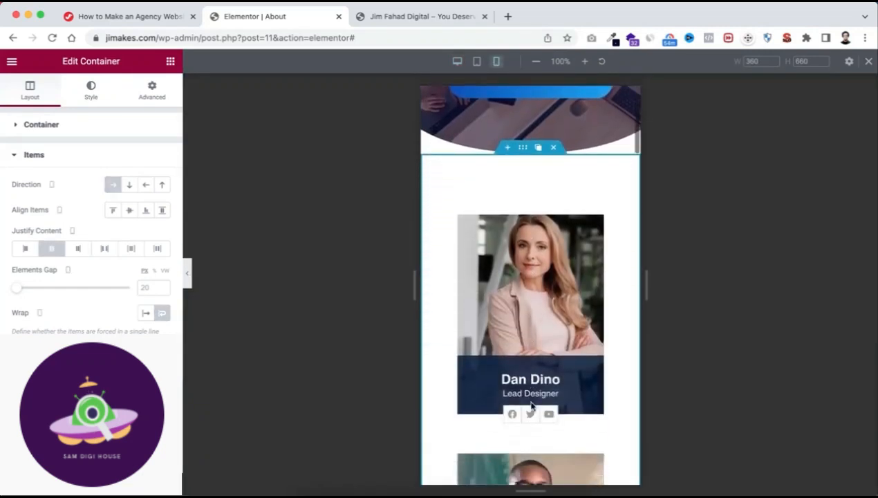
{"action": "scroll", "coordinate": [531, 407], "scroll_direction": "down", "scroll_amount": 4}
{"action": "scroll", "coordinate": [532, 294], "scroll_direction": "up", "scroll_amount": 5}
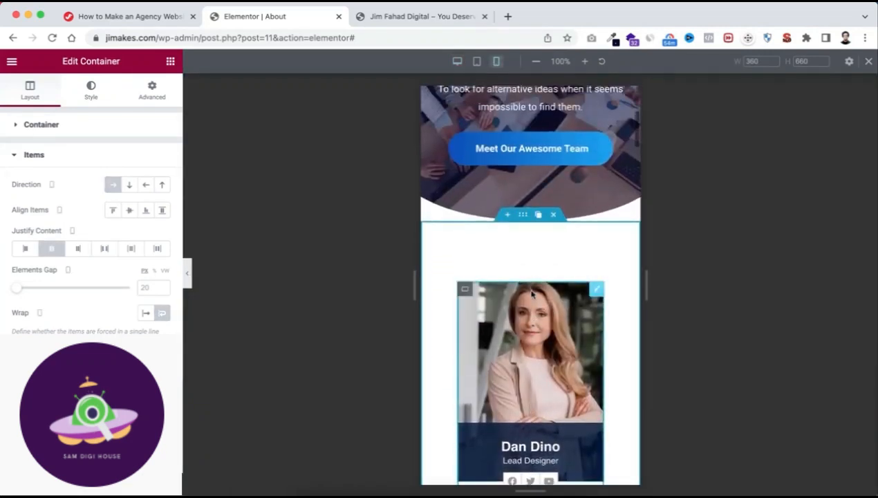
{"action": "scroll", "coordinate": [523, 246], "scroll_direction": "down", "scroll_amount": 6}
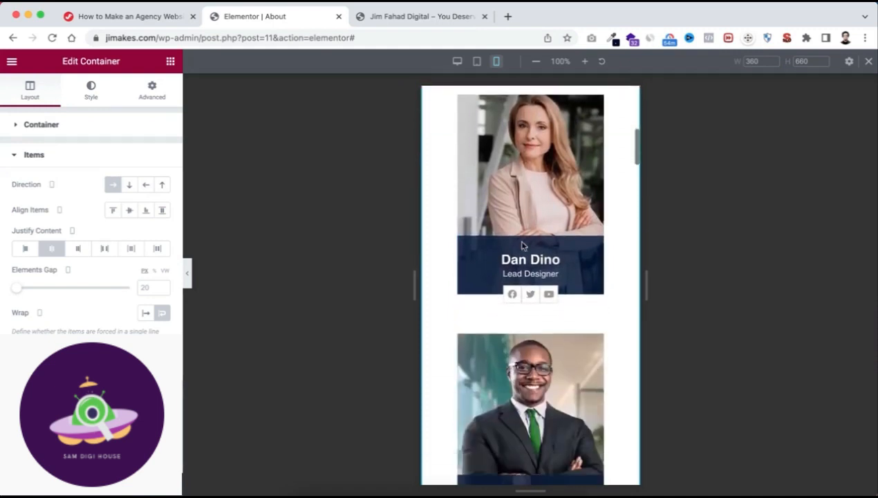
{"action": "scroll", "coordinate": [522, 246], "scroll_direction": "up", "scroll_amount": 5}
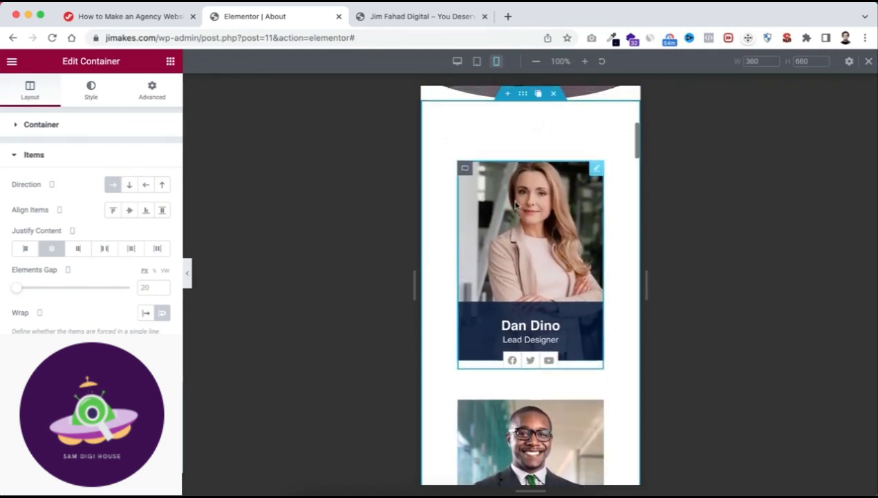
{"action": "scroll", "coordinate": [574, 194], "scroll_direction": "up", "scroll_amount": 1}
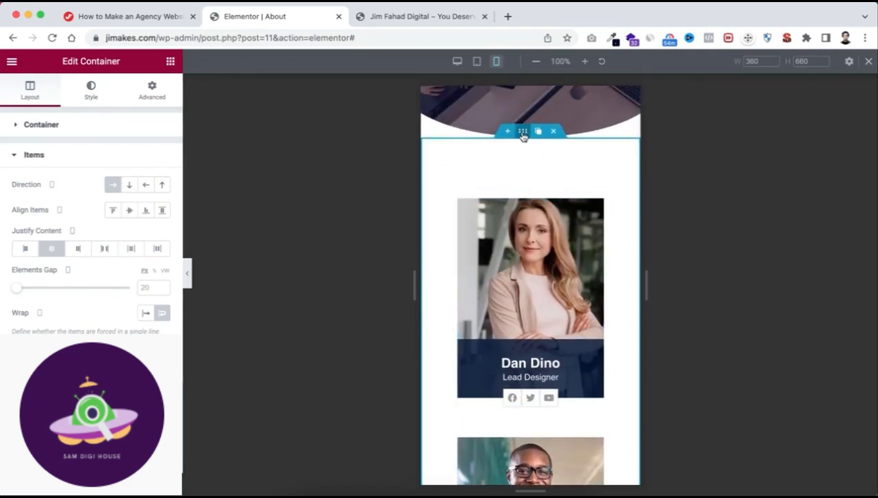
Set the team section container's mobile padding to 60 px top and bottom and 30 px left and right.
{"action": "left_click", "coordinate": [153, 89]}
{"action": "left_click", "coordinate": [154, 216]}
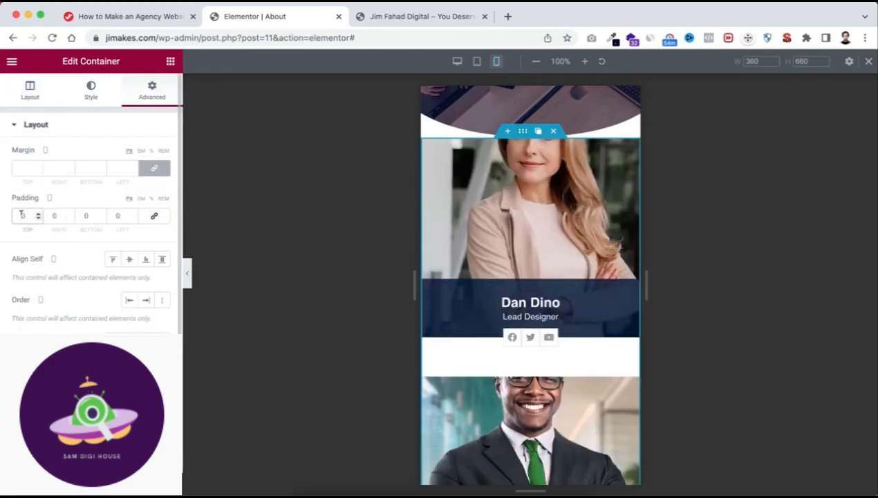
{"action": "type", "text": "6"}
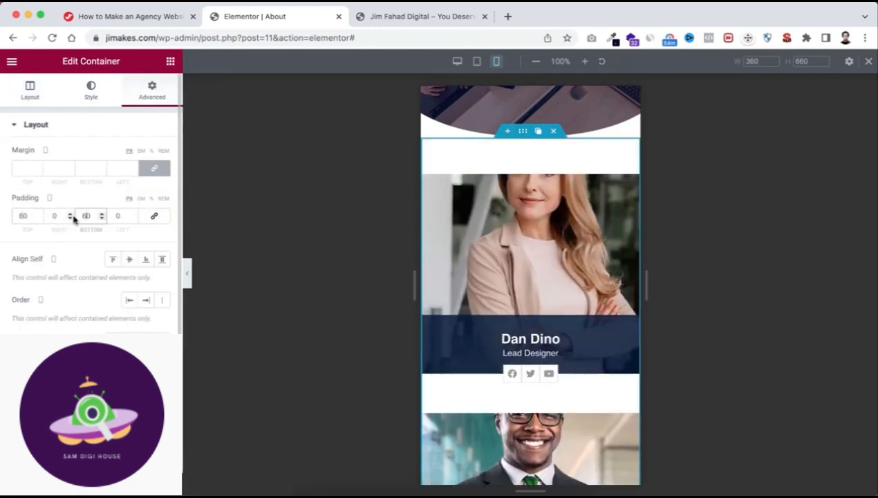
{"action": "type", "text": "30"}
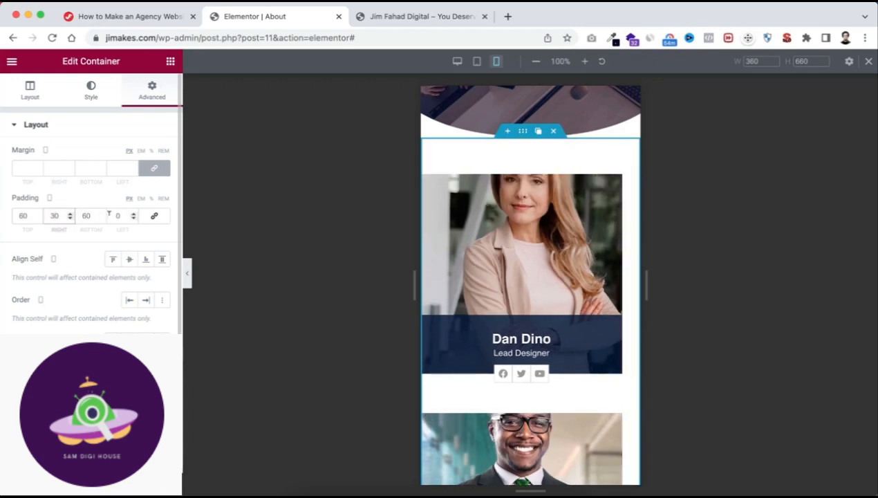
{"action": "left_click", "coordinate": [108, 215]}
{"action": "type", "text": "3"}
{"action": "scroll", "coordinate": [559, 210], "scroll_direction": "up", "scroll_amount": 5}
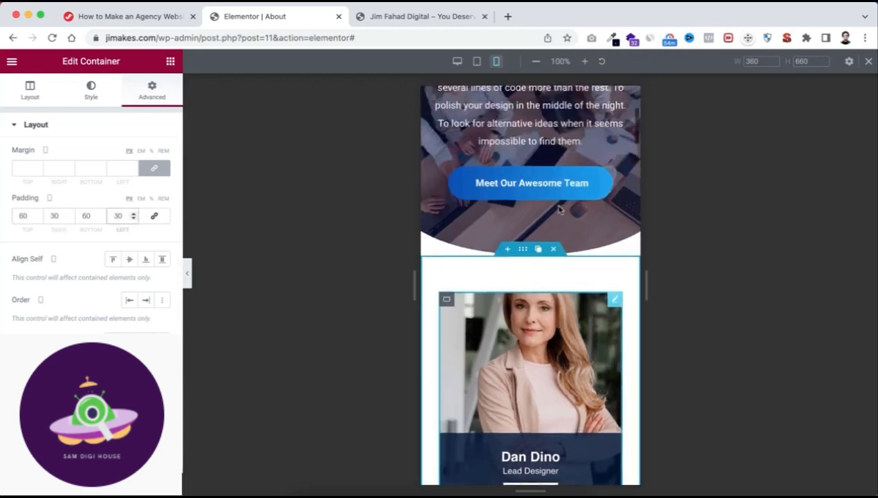
Review the mobile layout of the team cards, counters and testimonials down the page.
{"action": "scroll", "coordinate": [559, 210], "scroll_direction": "down", "scroll_amount": 5}
{"action": "scroll", "coordinate": [559, 210], "scroll_direction": "down", "scroll_amount": 10}
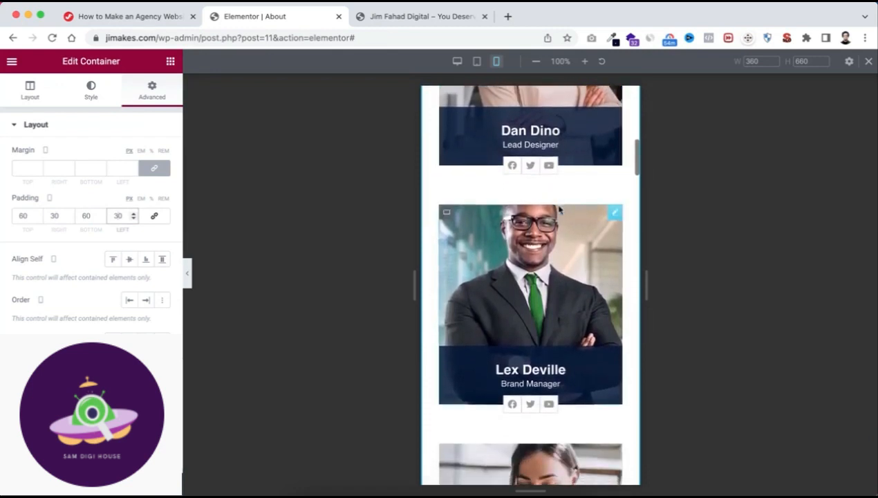
{"action": "scroll", "coordinate": [560, 211], "scroll_direction": "down", "scroll_amount": 10}
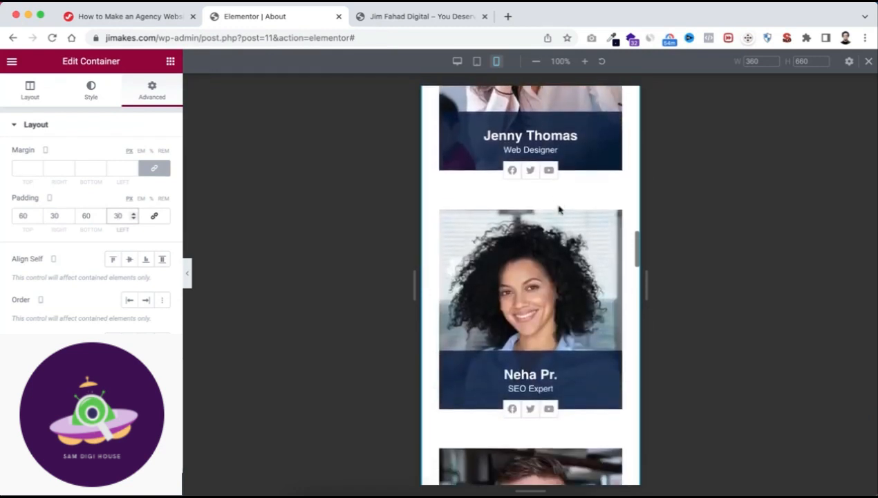
{"action": "scroll", "coordinate": [560, 210], "scroll_direction": "down", "scroll_amount": 8}
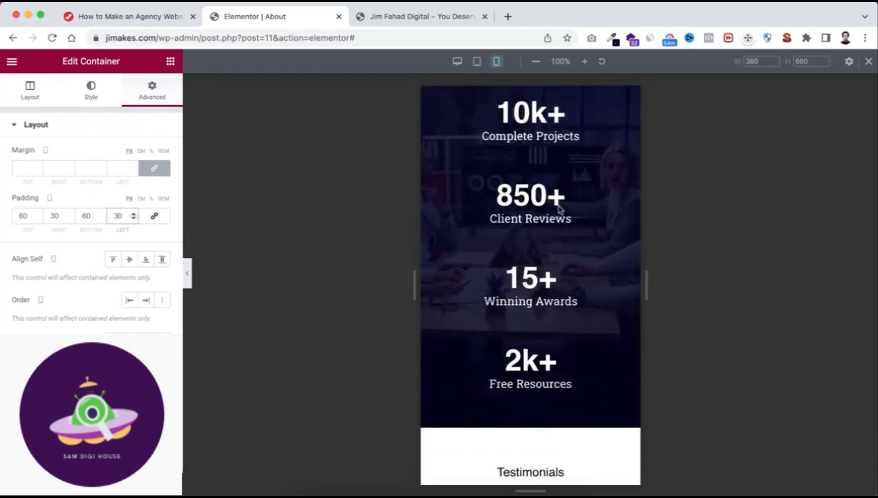
{"action": "scroll", "coordinate": [556, 206], "scroll_direction": "up", "scroll_amount": 1}
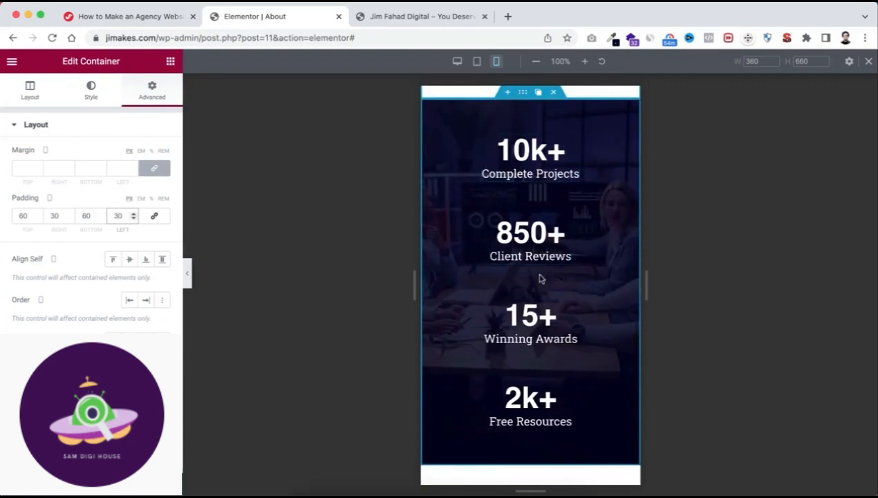
{"action": "scroll", "coordinate": [545, 334], "scroll_direction": "down", "scroll_amount": 3}
{"action": "scroll", "coordinate": [545, 335], "scroll_direction": "down", "scroll_amount": 10}
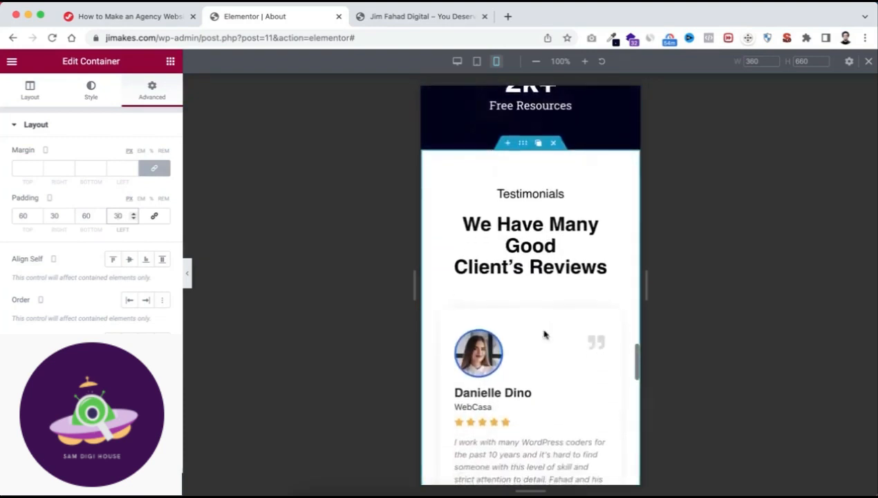
{"action": "scroll", "coordinate": [545, 334], "scroll_direction": "down", "scroll_amount": 5}
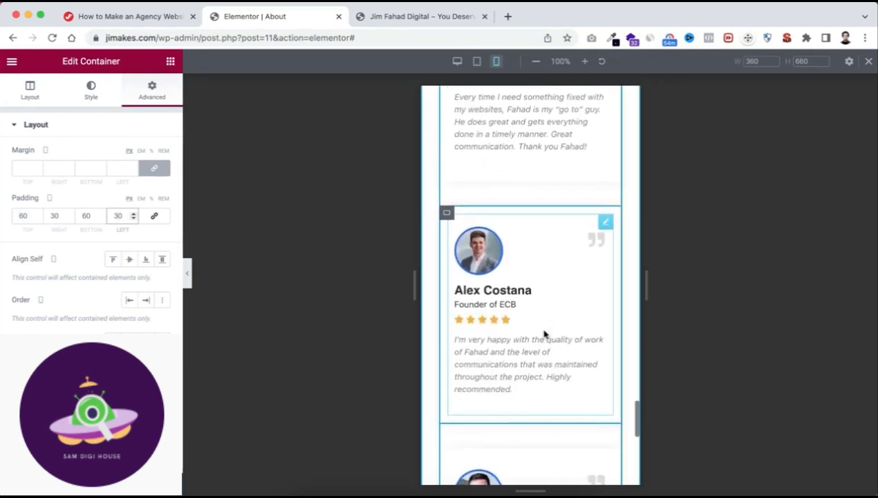
{"action": "scroll", "coordinate": [544, 335], "scroll_direction": "down", "scroll_amount": 2}
{"action": "scroll", "coordinate": [544, 334], "scroll_direction": "up", "scroll_amount": 5}
{"action": "scroll", "coordinate": [544, 334], "scroll_direction": "up", "scroll_amount": 4}
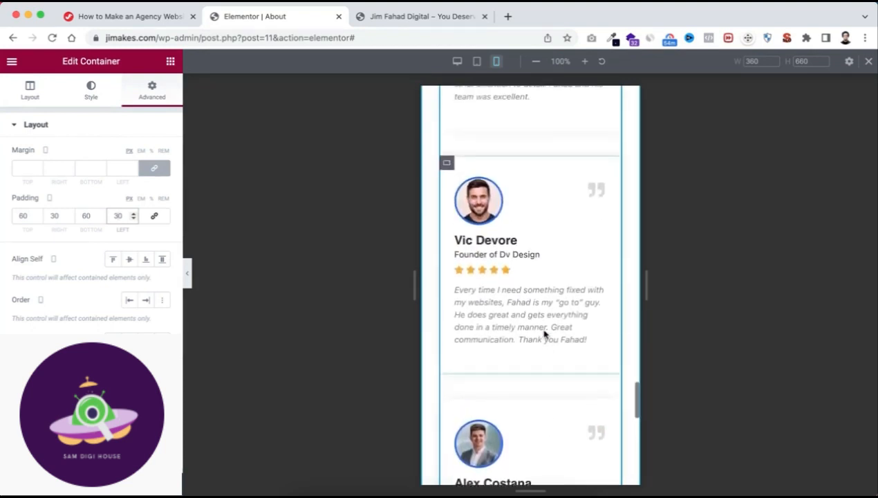
{"action": "scroll", "coordinate": [544, 335], "scroll_direction": "up", "scroll_amount": 4}
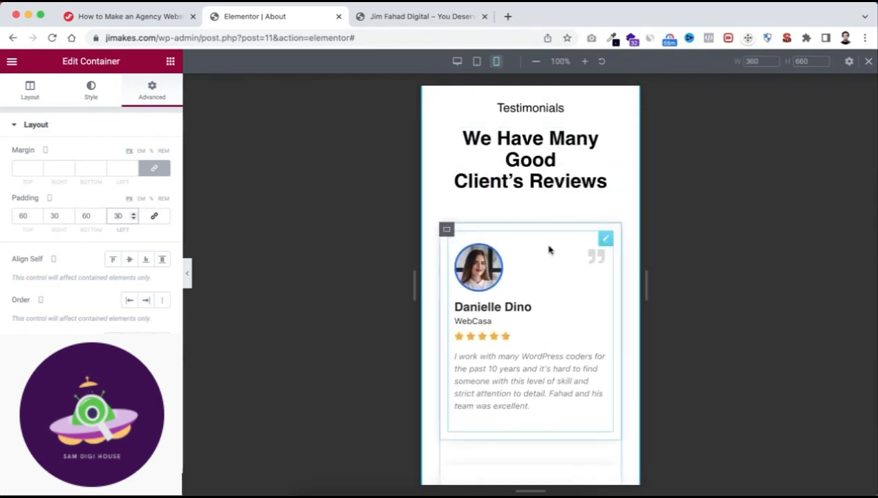
{"action": "scroll", "coordinate": [549, 249], "scroll_direction": "down", "scroll_amount": 5}
{"action": "scroll", "coordinate": [543, 270], "scroll_direction": "down", "scroll_amount": 3}
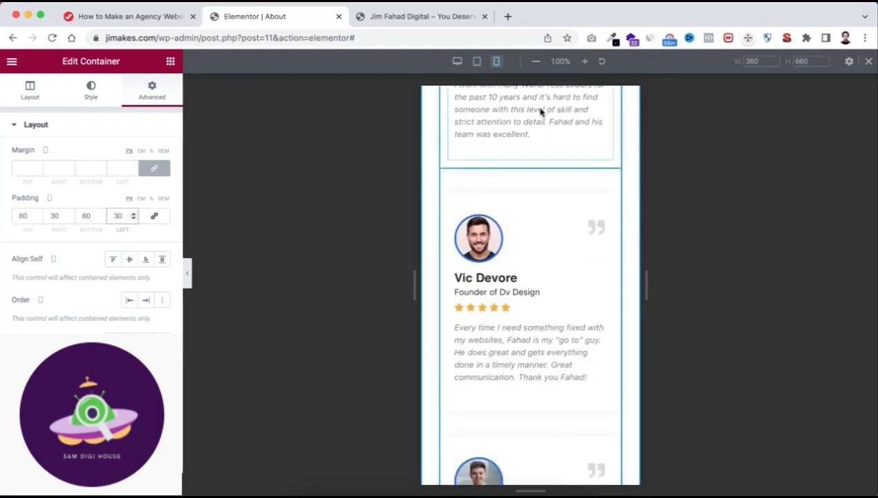
Exit responsive mode and review the desktop page's banner and team cards.
{"action": "left_click", "coordinate": [868, 61]}
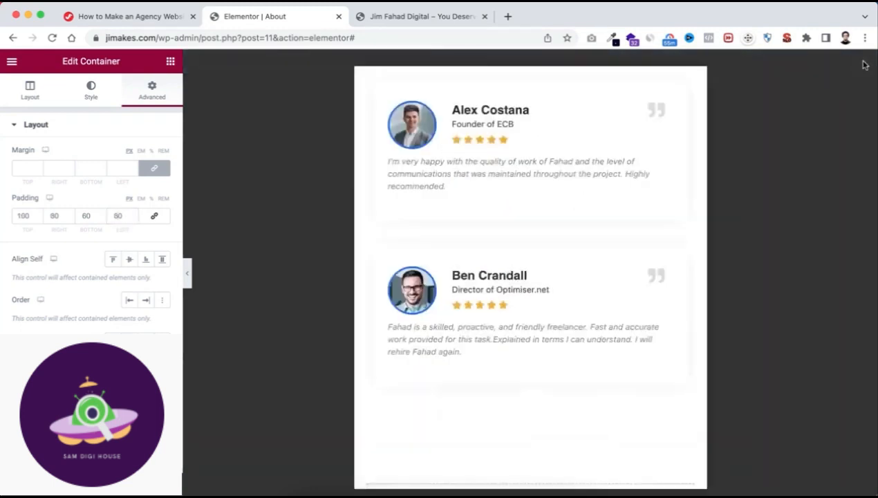
{"action": "scroll", "coordinate": [519, 186], "scroll_direction": "up", "scroll_amount": 6}
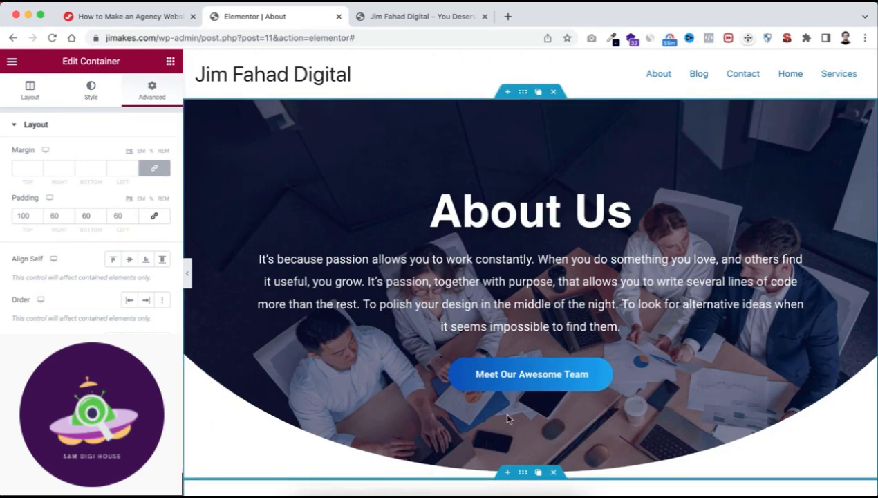
{"action": "scroll", "coordinate": [571, 418], "scroll_direction": "down", "scroll_amount": 3}
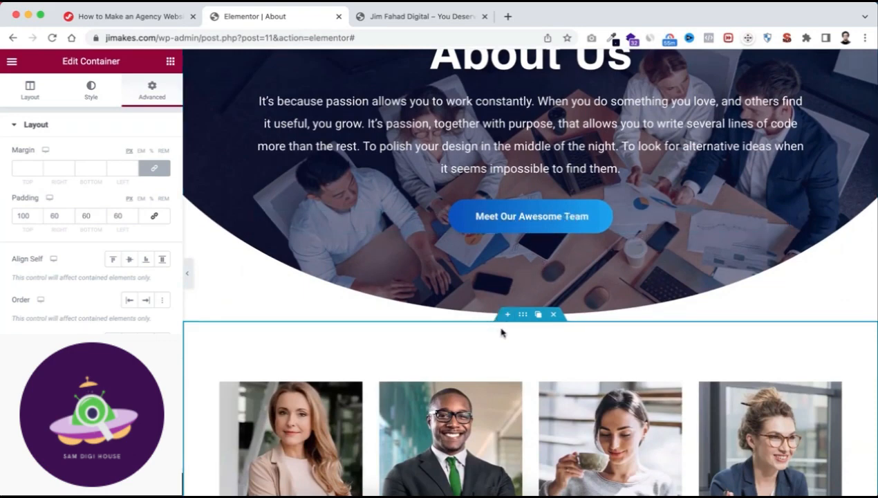
{"action": "scroll", "coordinate": [518, 359], "scroll_direction": "down", "scroll_amount": 5}
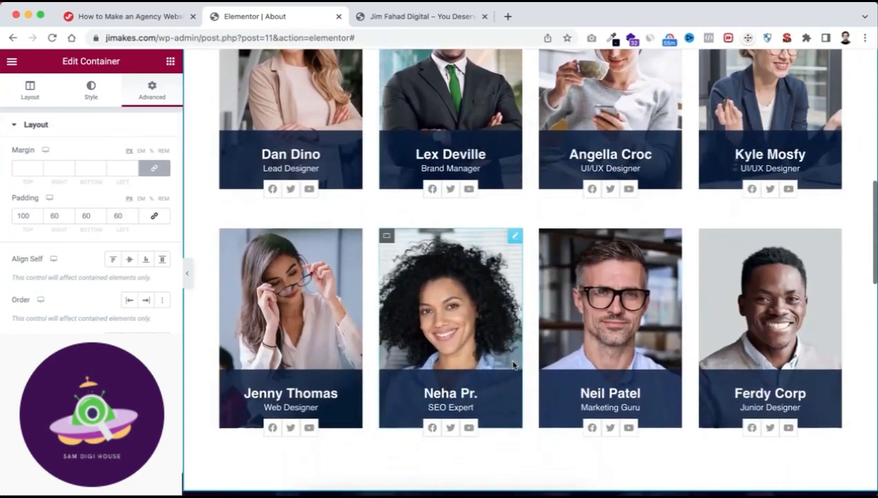
{"action": "scroll", "coordinate": [513, 366], "scroll_direction": "up", "scroll_amount": 3}
{"action": "scroll", "coordinate": [513, 366], "scroll_direction": "up", "scroll_amount": 5}
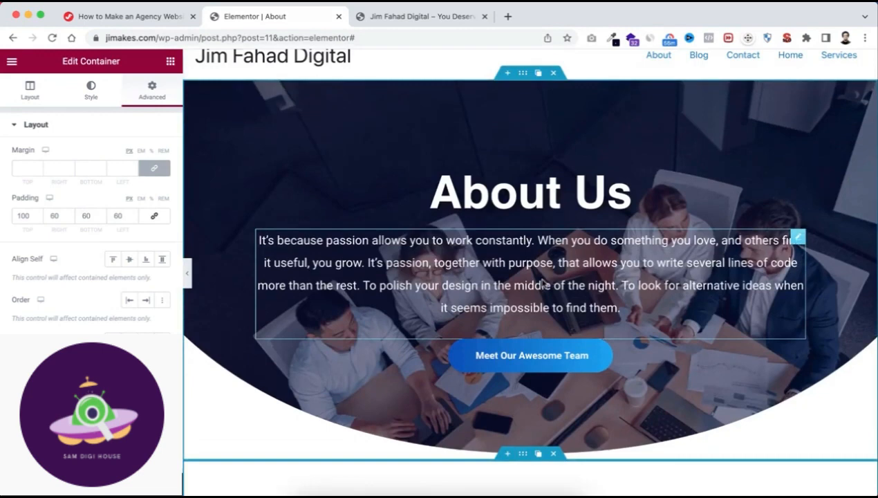
{"action": "scroll", "coordinate": [632, 403], "scroll_direction": "down", "scroll_amount": 3}
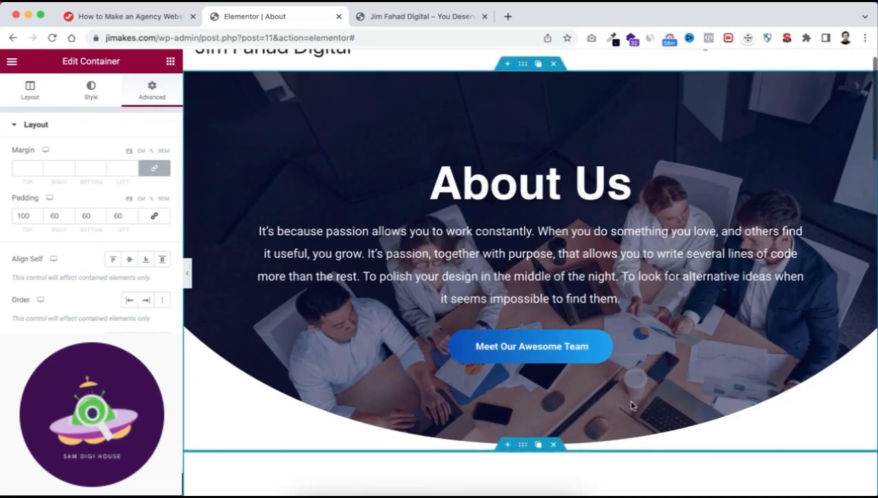
Set the team section container's CSS ID to team-section and select the ID text for copying.
{"action": "scroll", "coordinate": [632, 404], "scroll_direction": "down", "scroll_amount": 2}
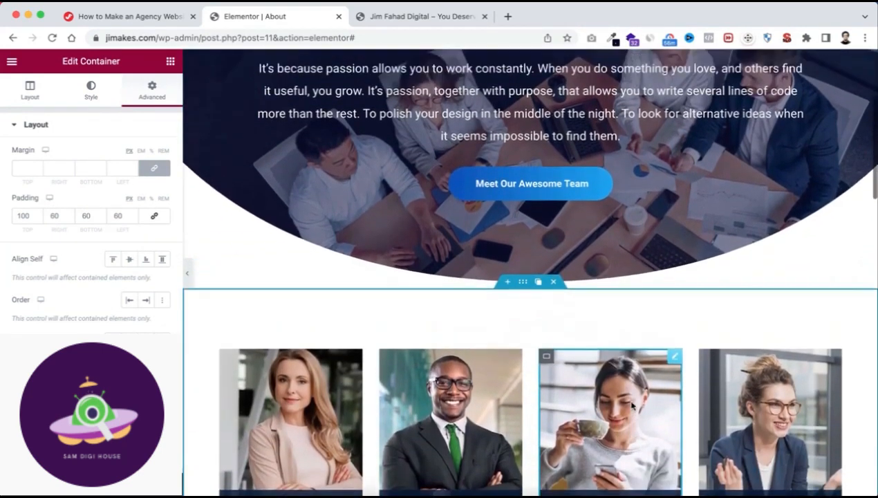
{"action": "scroll", "coordinate": [632, 403], "scroll_direction": "up", "scroll_amount": 3}
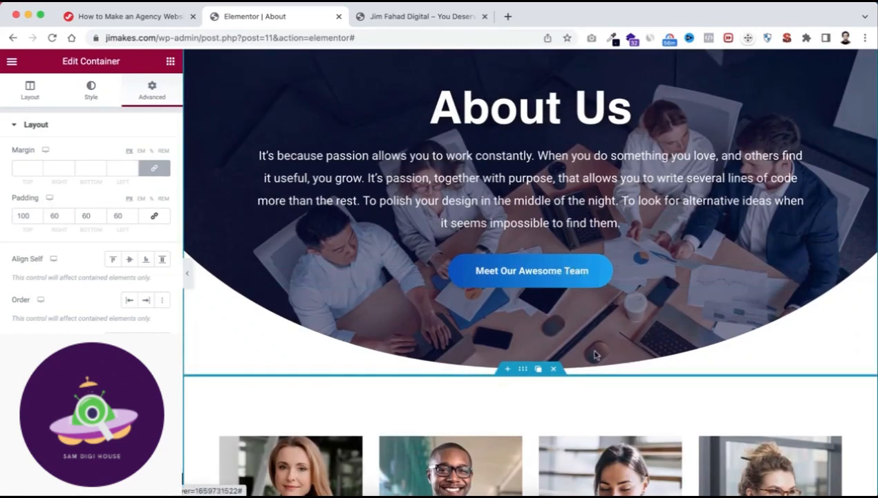
{"action": "scroll", "coordinate": [529, 288], "scroll_direction": "down", "scroll_amount": 3}
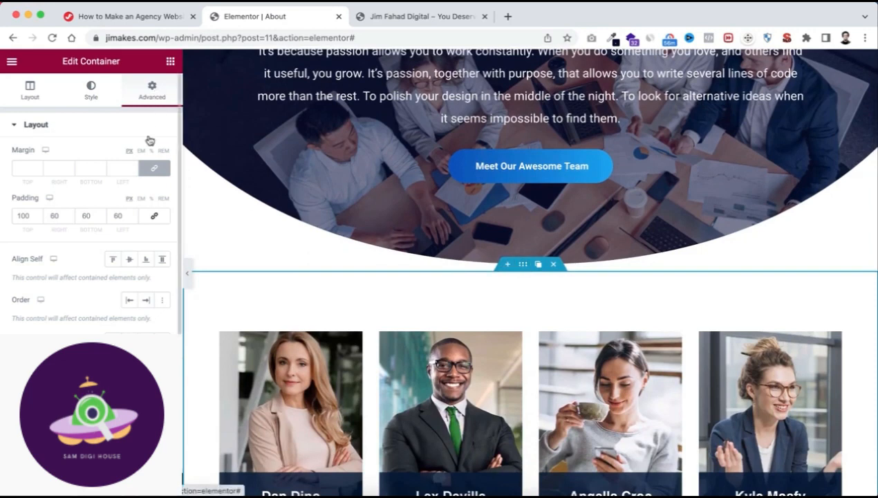
{"action": "scroll", "coordinate": [62, 315], "scroll_direction": "down", "scroll_amount": 3}
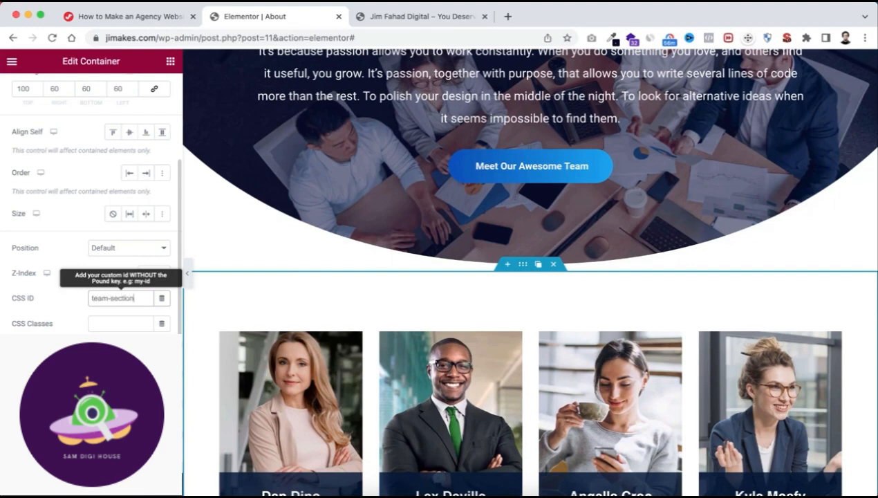
{"action": "left_click", "coordinate": [101, 298]}
{"action": "key", "text": "super+a"}
Link the banner's Meet Our Awesome Team button to the #team-section anchor.
{"action": "scroll", "coordinate": [520, 321], "scroll_direction": "up", "scroll_amount": 3}
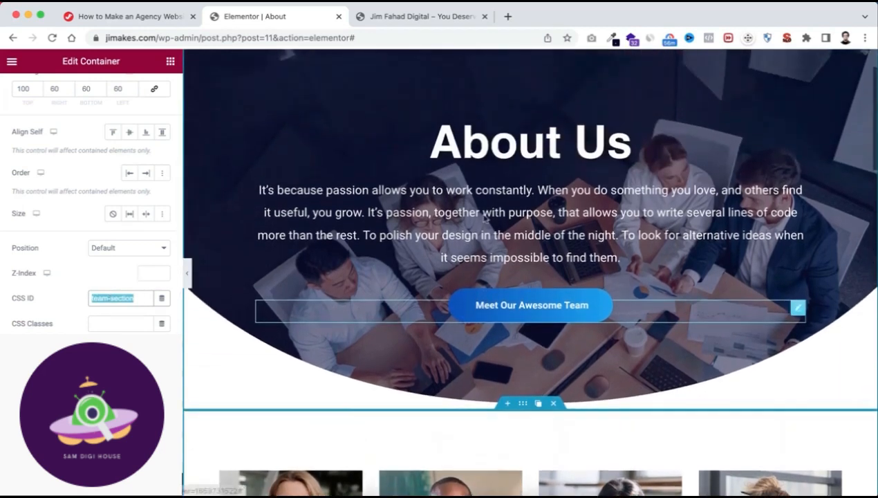
{"action": "left_click", "coordinate": [520, 324]}
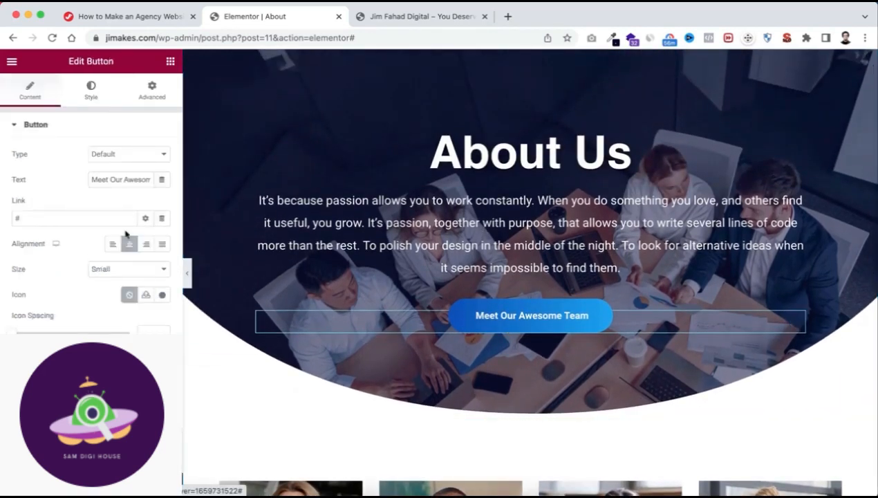
{"action": "left_click", "coordinate": [23, 217]}
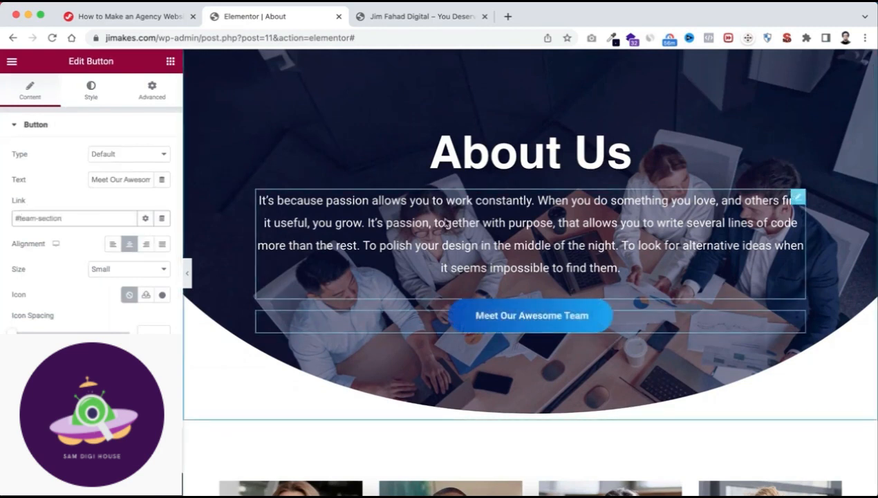
Test the banner button's link to the team section and look over the page around it.
{"action": "scroll", "coordinate": [539, 311], "scroll_direction": "up", "scroll_amount": 2}
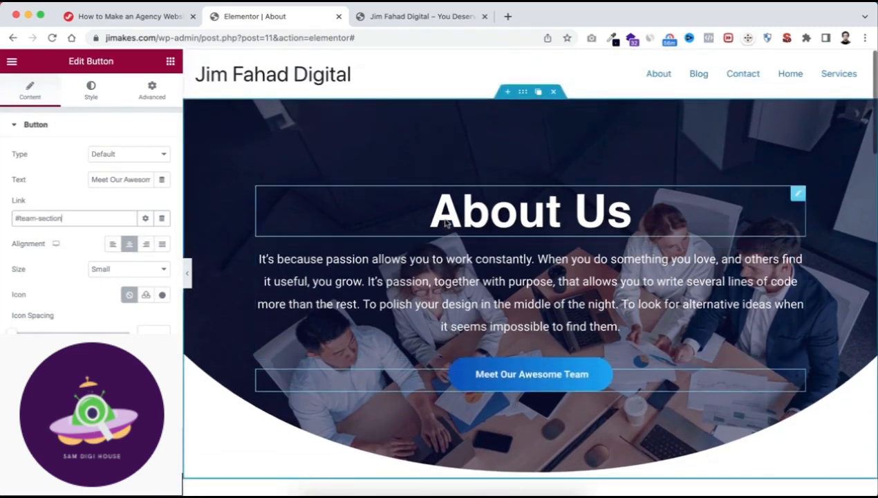
{"action": "left_click", "coordinate": [555, 383]}
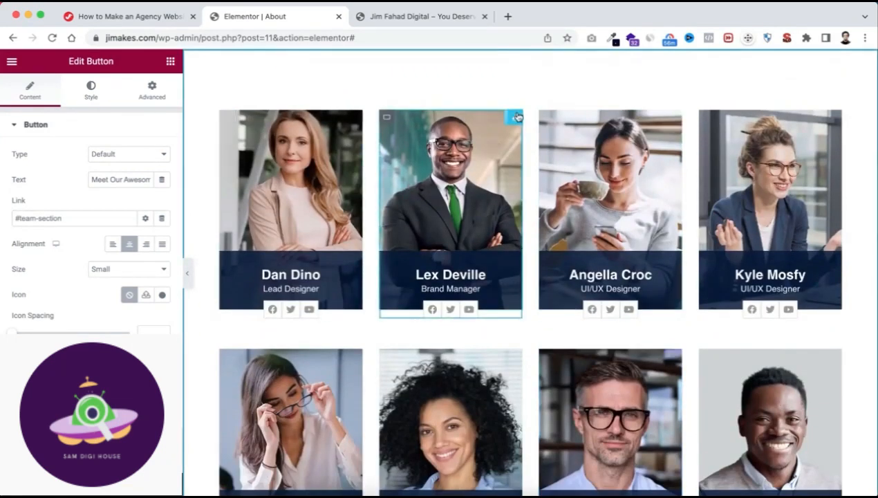
{"action": "scroll", "coordinate": [530, 228], "scroll_direction": "down", "scroll_amount": 5}
{"action": "scroll", "coordinate": [530, 228], "scroll_direction": "up", "scroll_amount": 10}
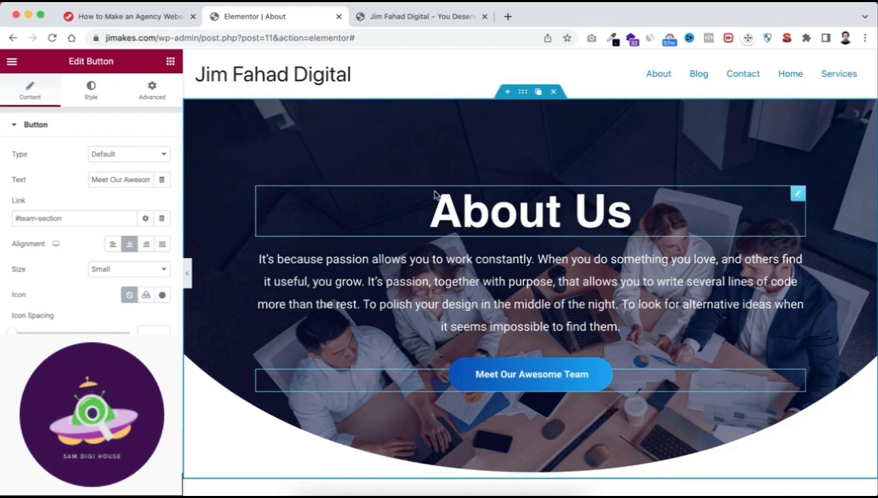
Exit the Elementor editor for the About page and return to the WordPress dashboard.
{"action": "left_click", "coordinate": [11, 62]}
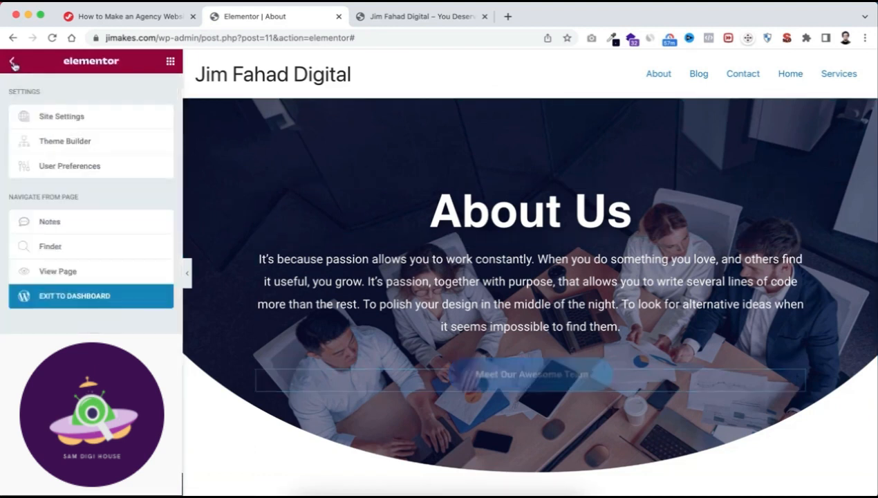
{"action": "left_click", "coordinate": [90, 301]}
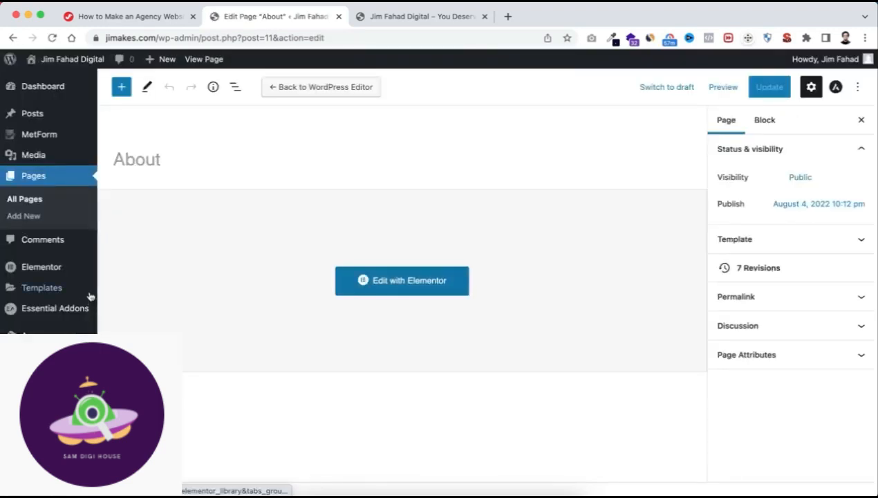